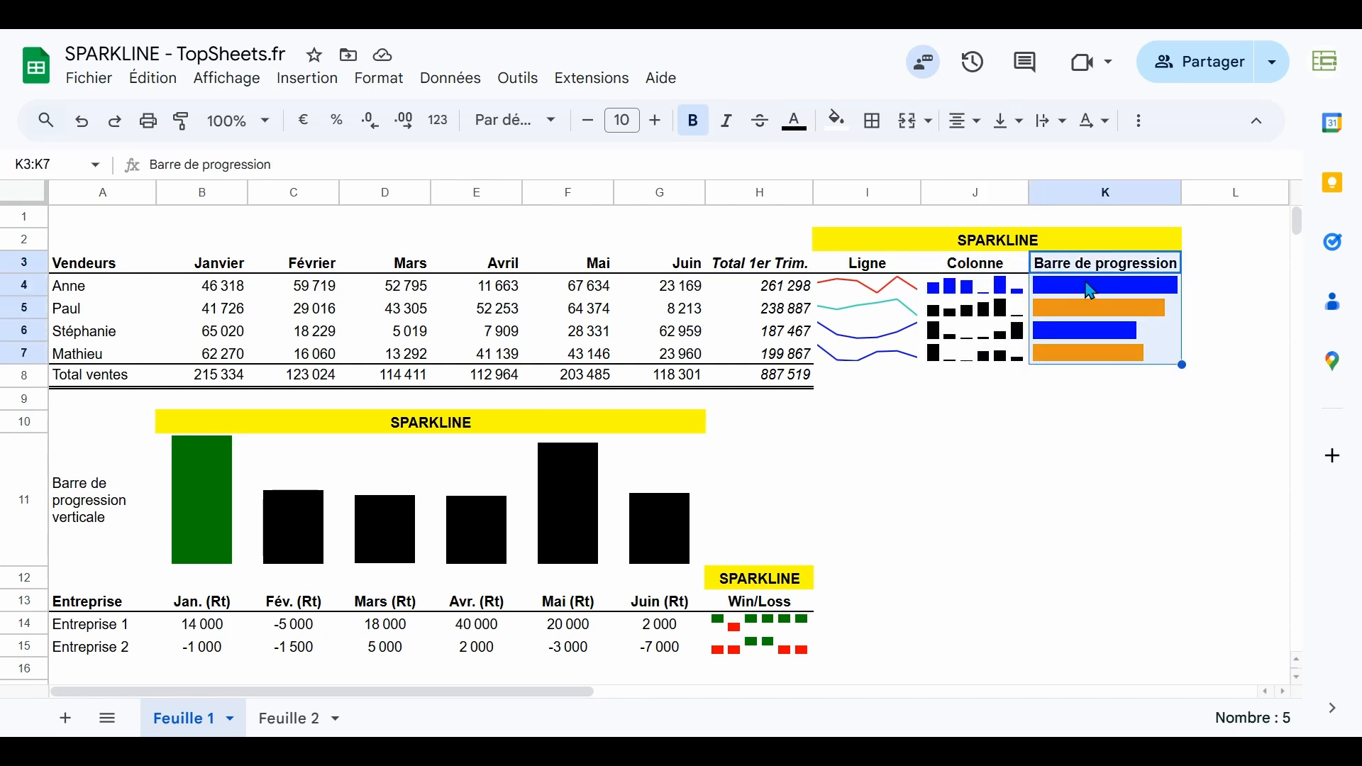
click(25, 490)
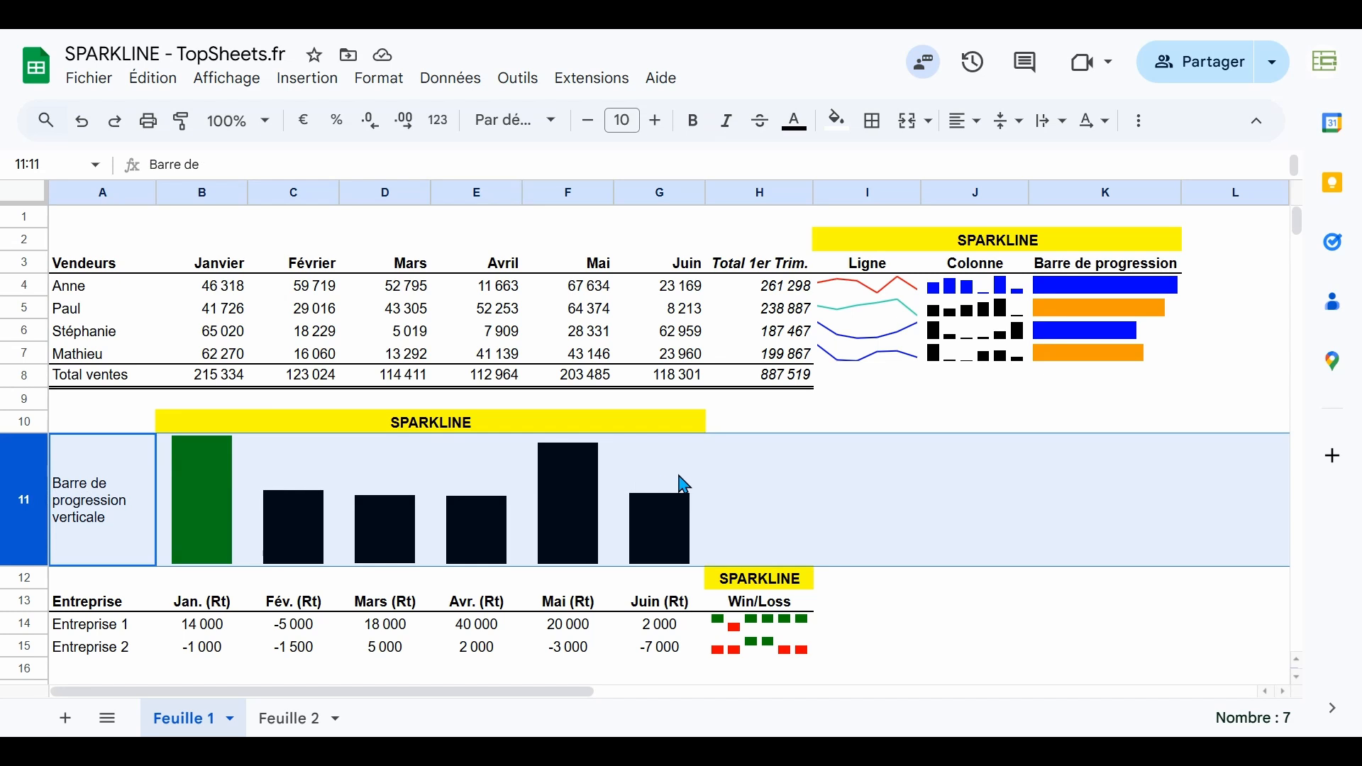
drag(798, 596, 795, 660)
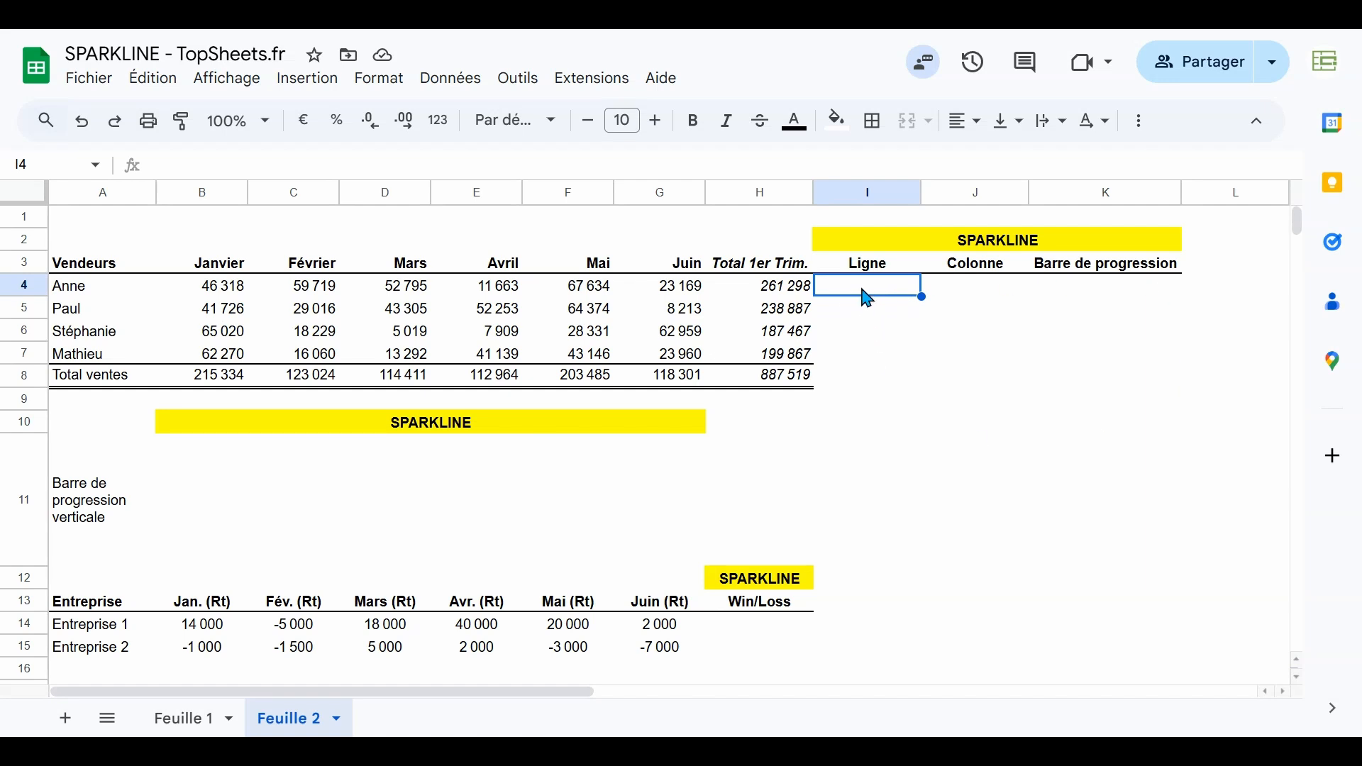
- Enter =SPARKLINE(B4:G4) in cell I4 of the Ligne column and fill the formula down to I7
text(=)
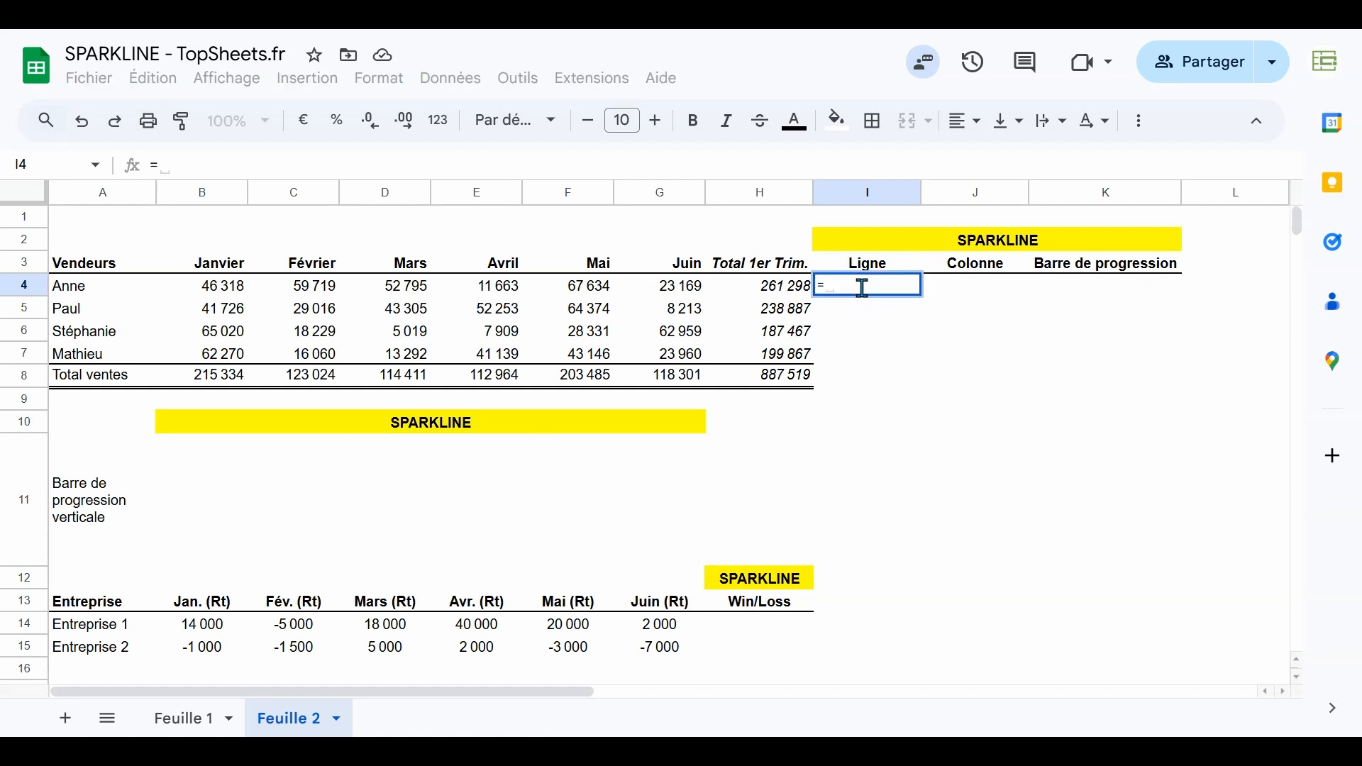
text(SPARK)
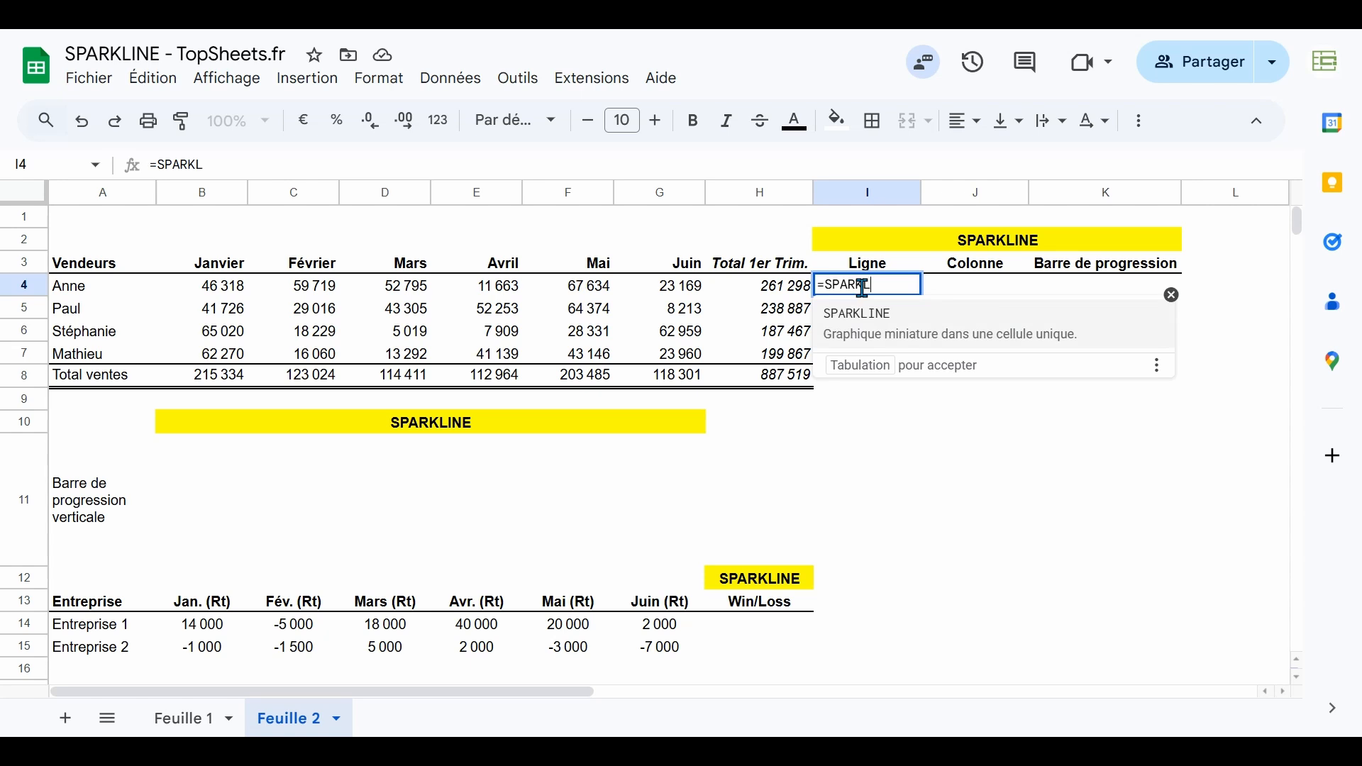
text(L)
key(Tab)
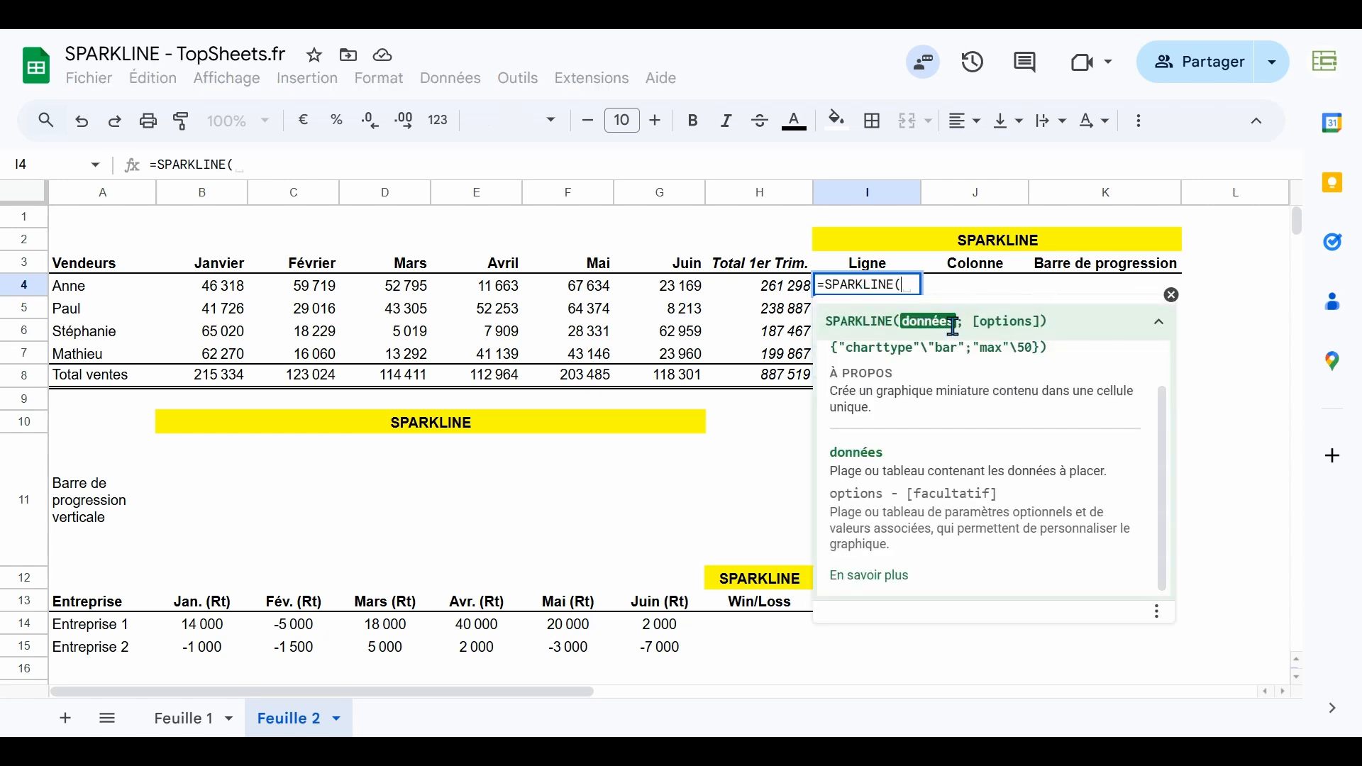
scroll(983, 353, up, 1)
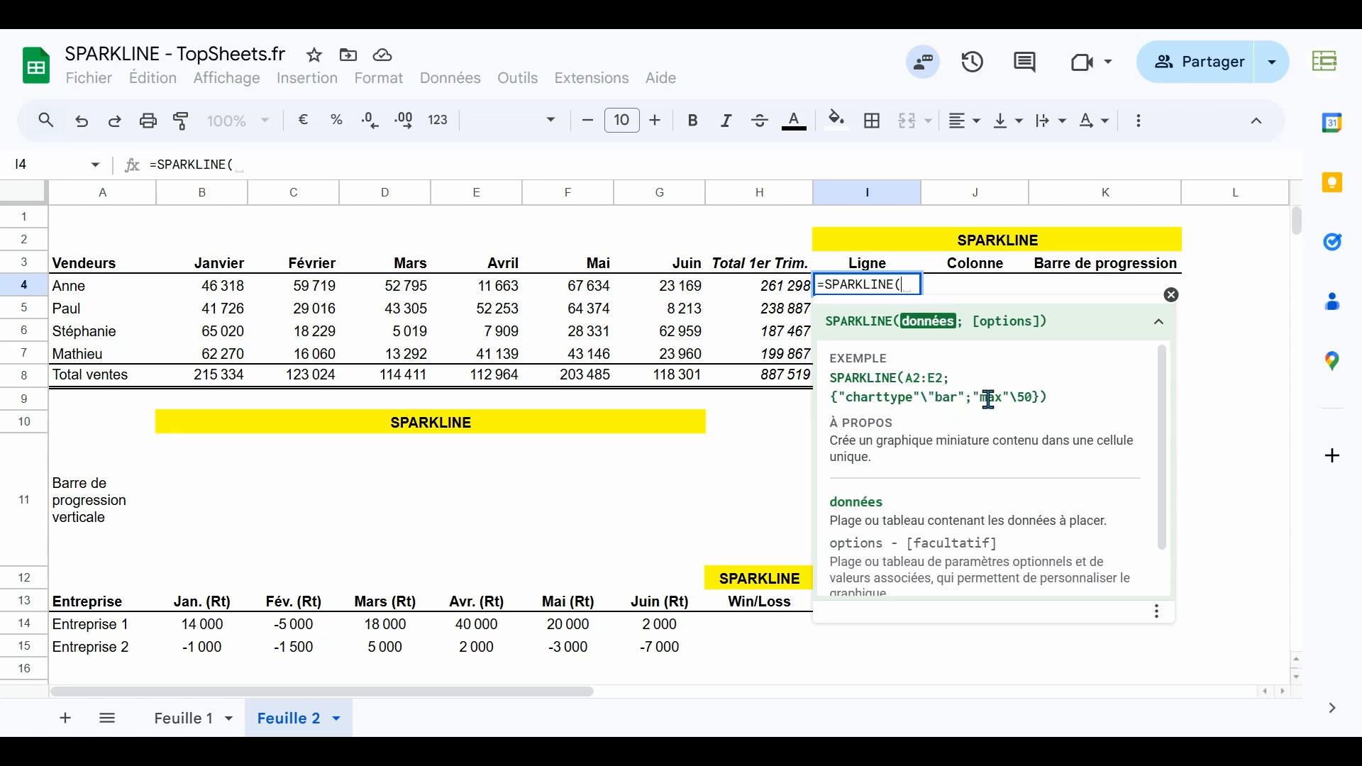
click(1172, 294)
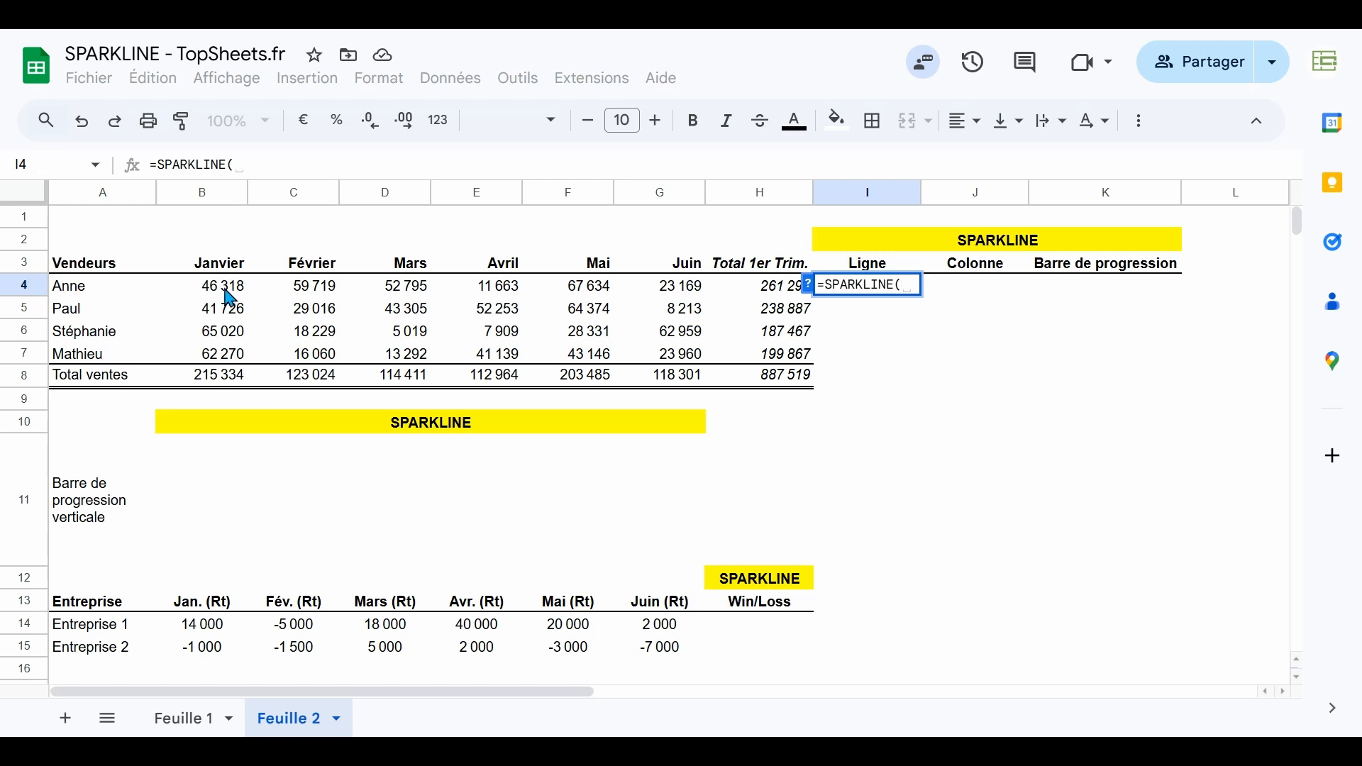
drag(228, 285, 682, 293)
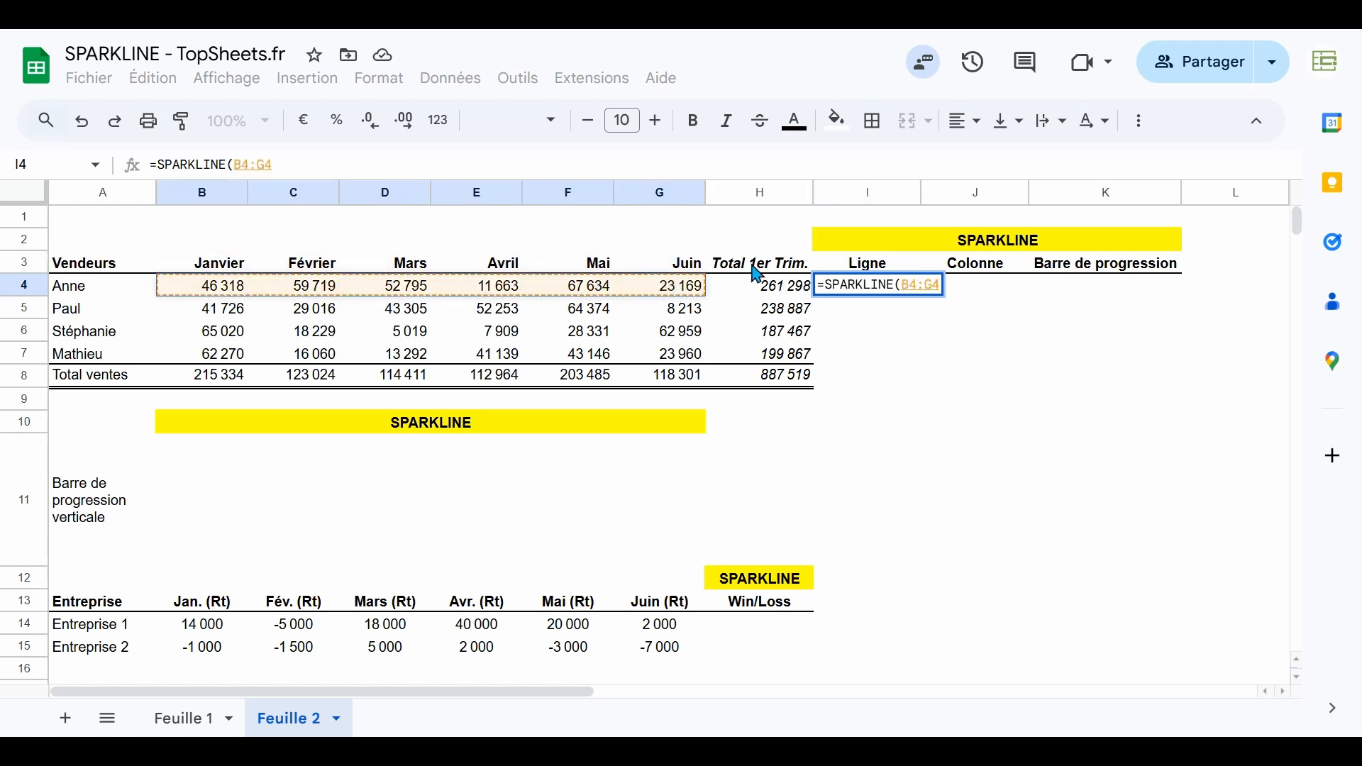
text())
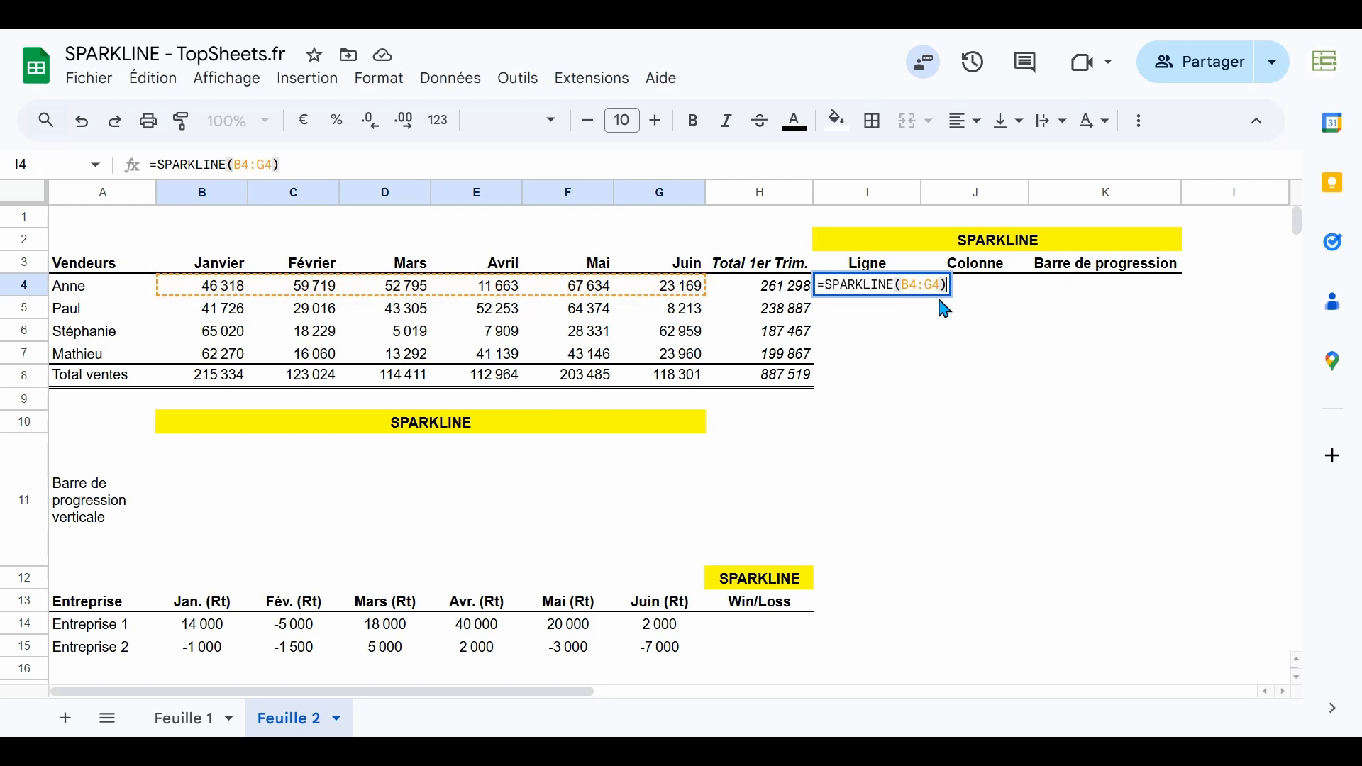
key(Return)
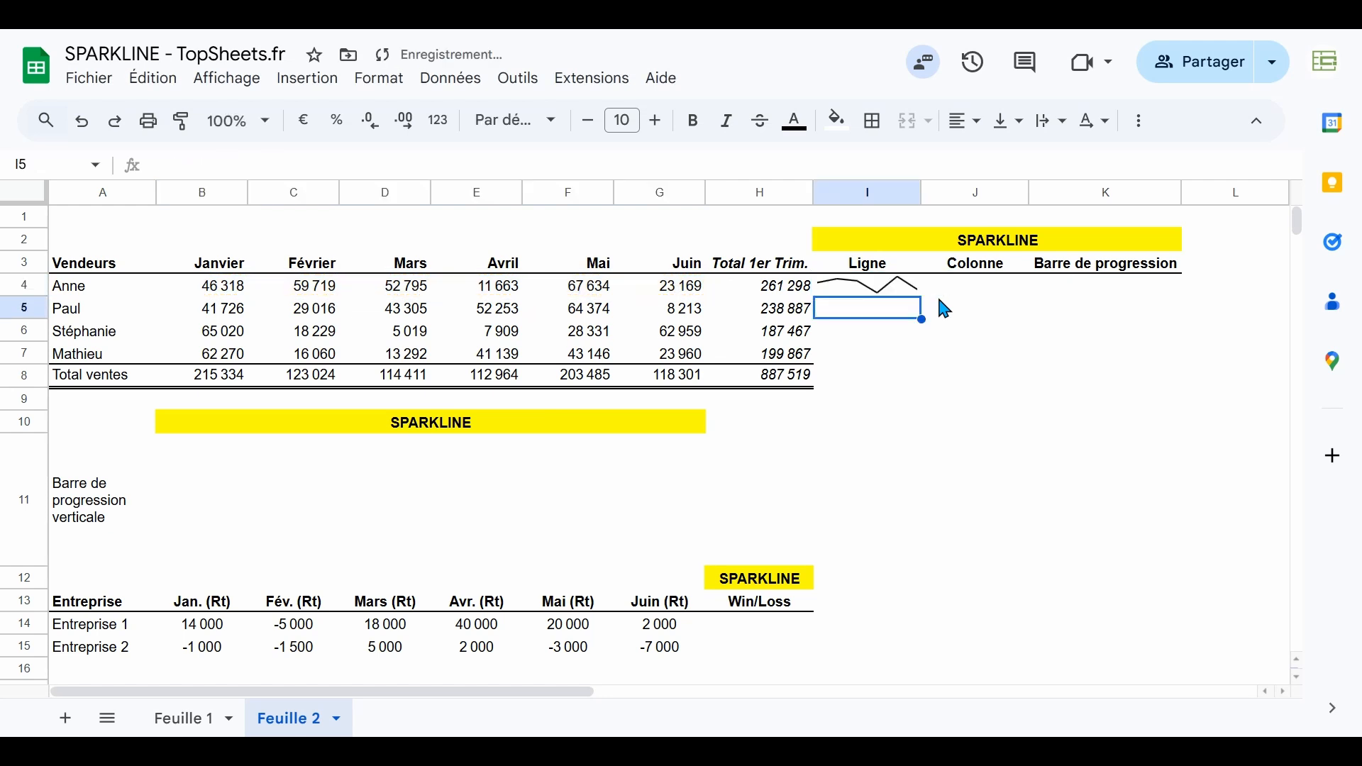
click(893, 287)
drag(921, 288, 919, 357)
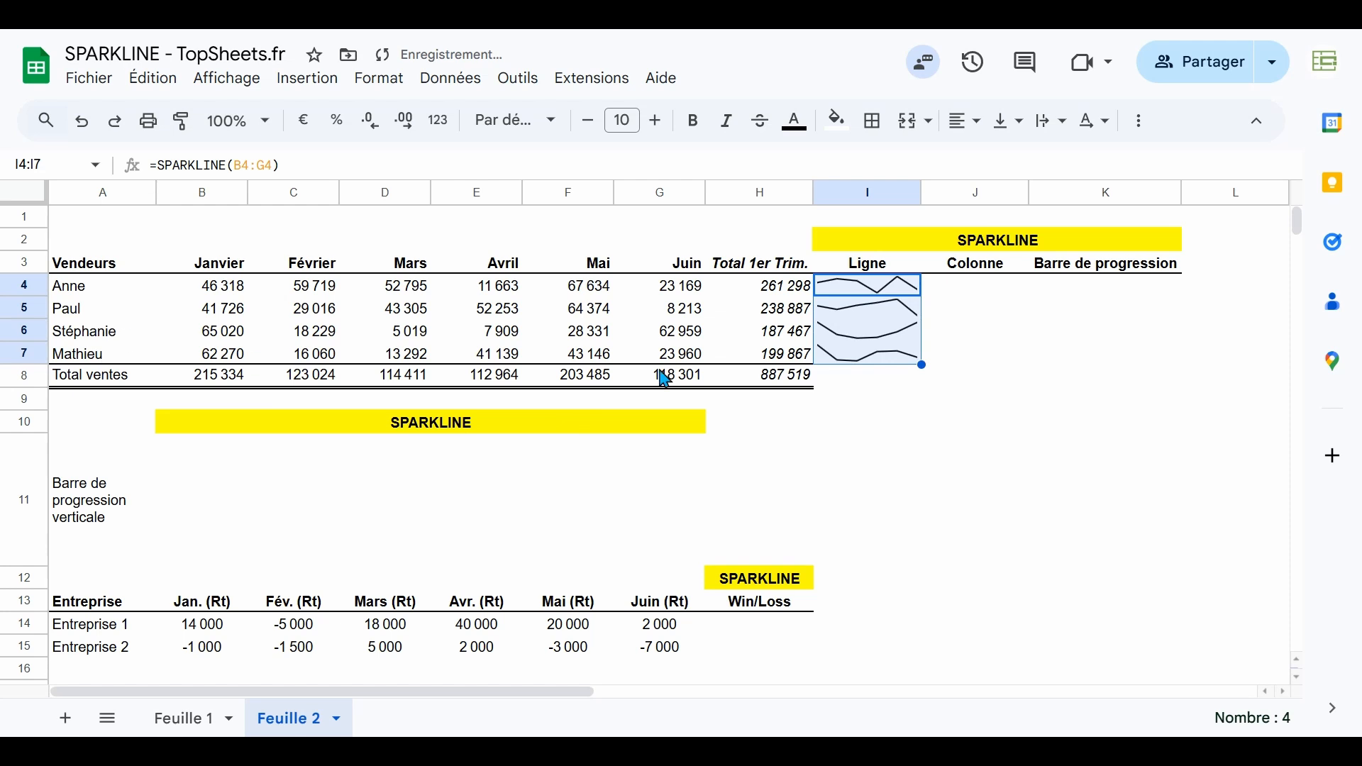
- Check the sparkline formulas in I4:I7 and compare the monthly values in row 6 with the line in I6
click(876, 307)
click(872, 291)
click(872, 310)
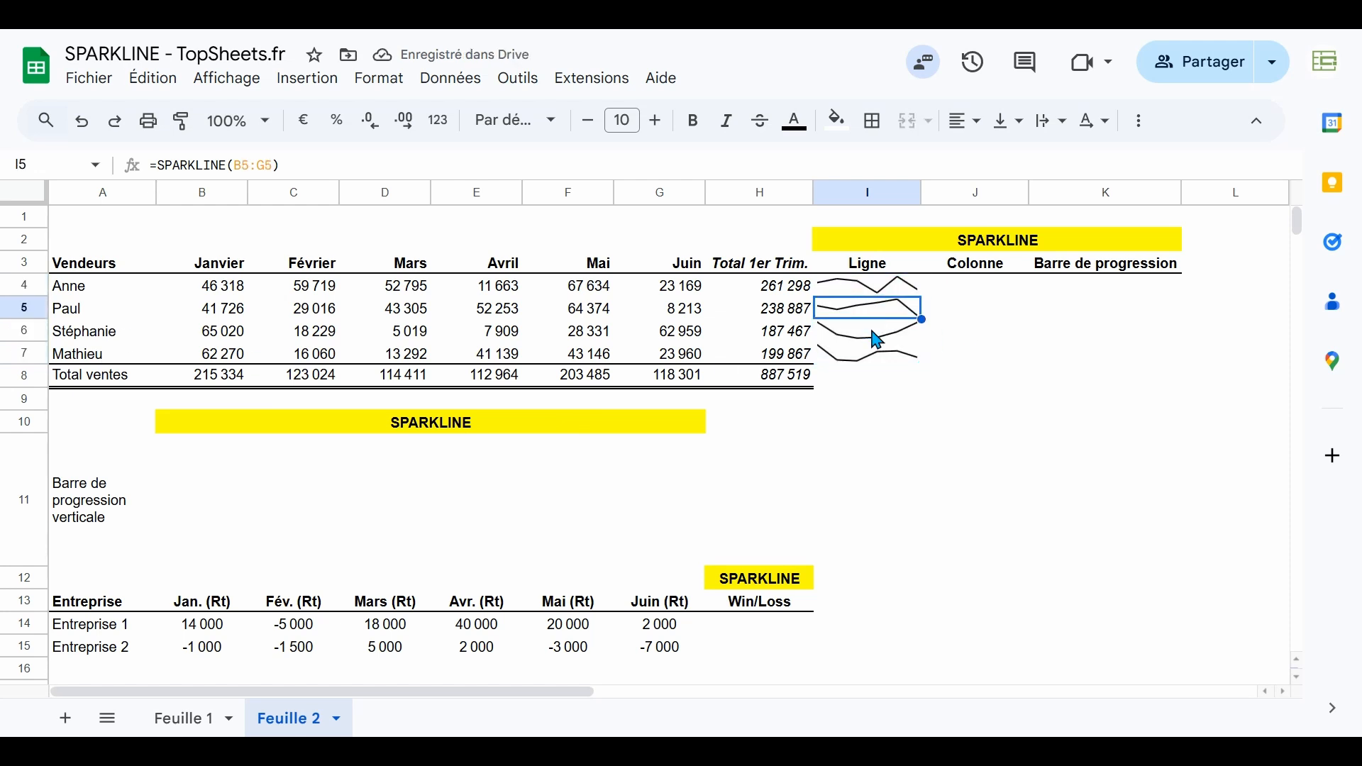
click(872, 333)
click(878, 362)
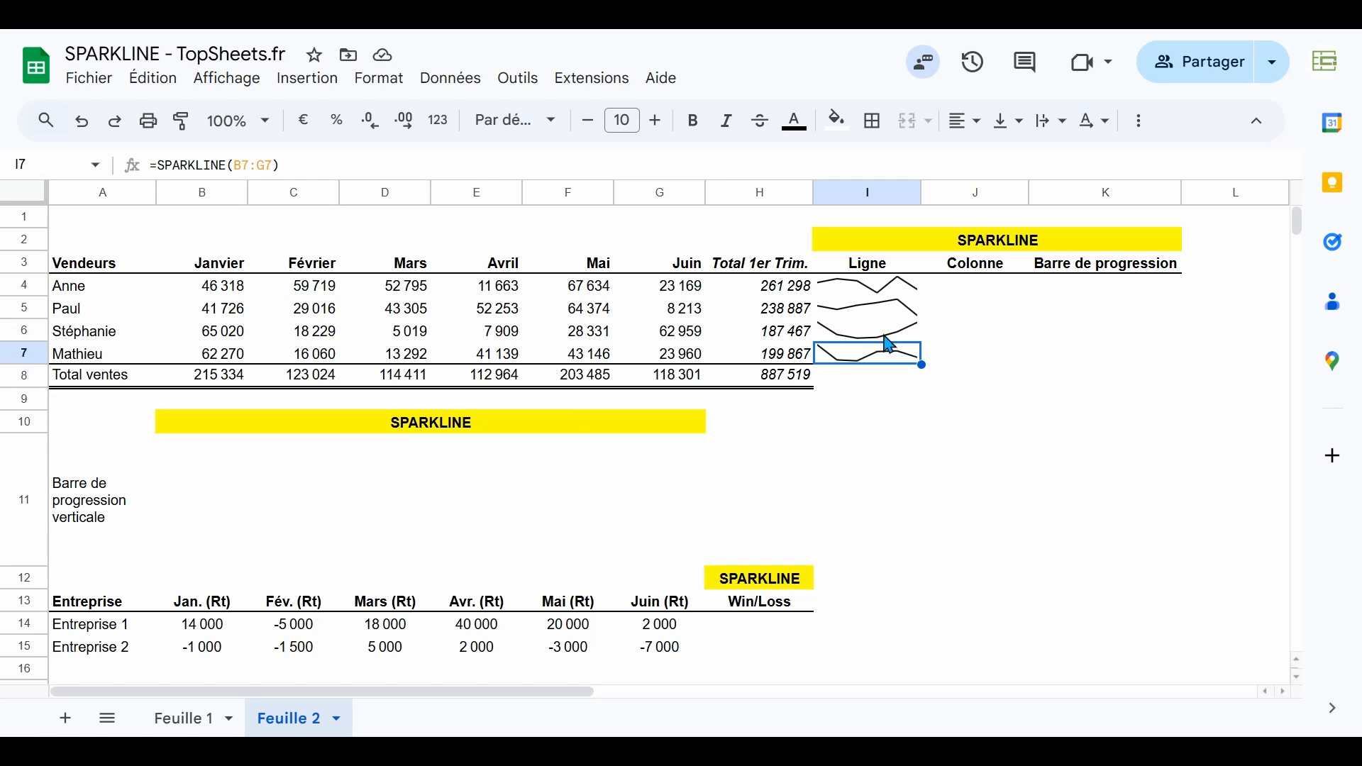
drag(326, 331, 483, 340)
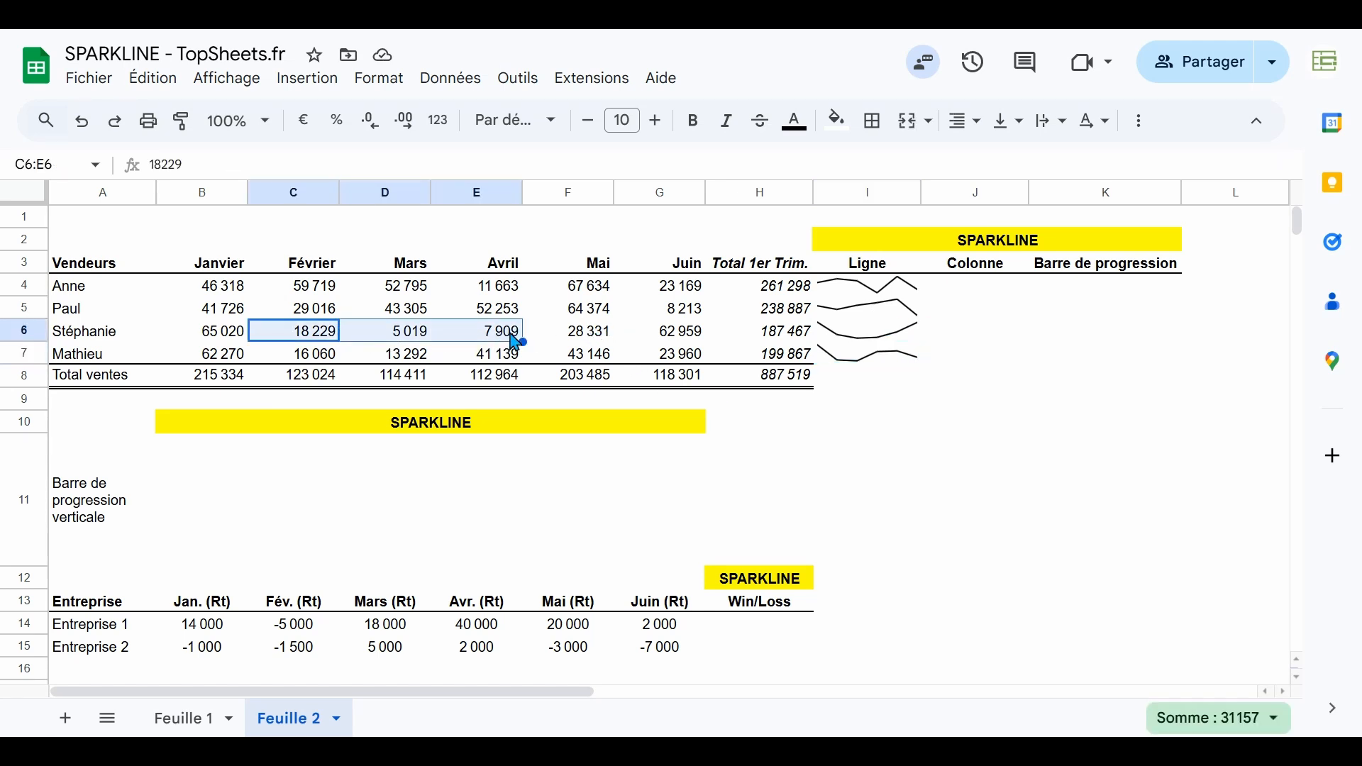
drag(567, 333, 666, 334)
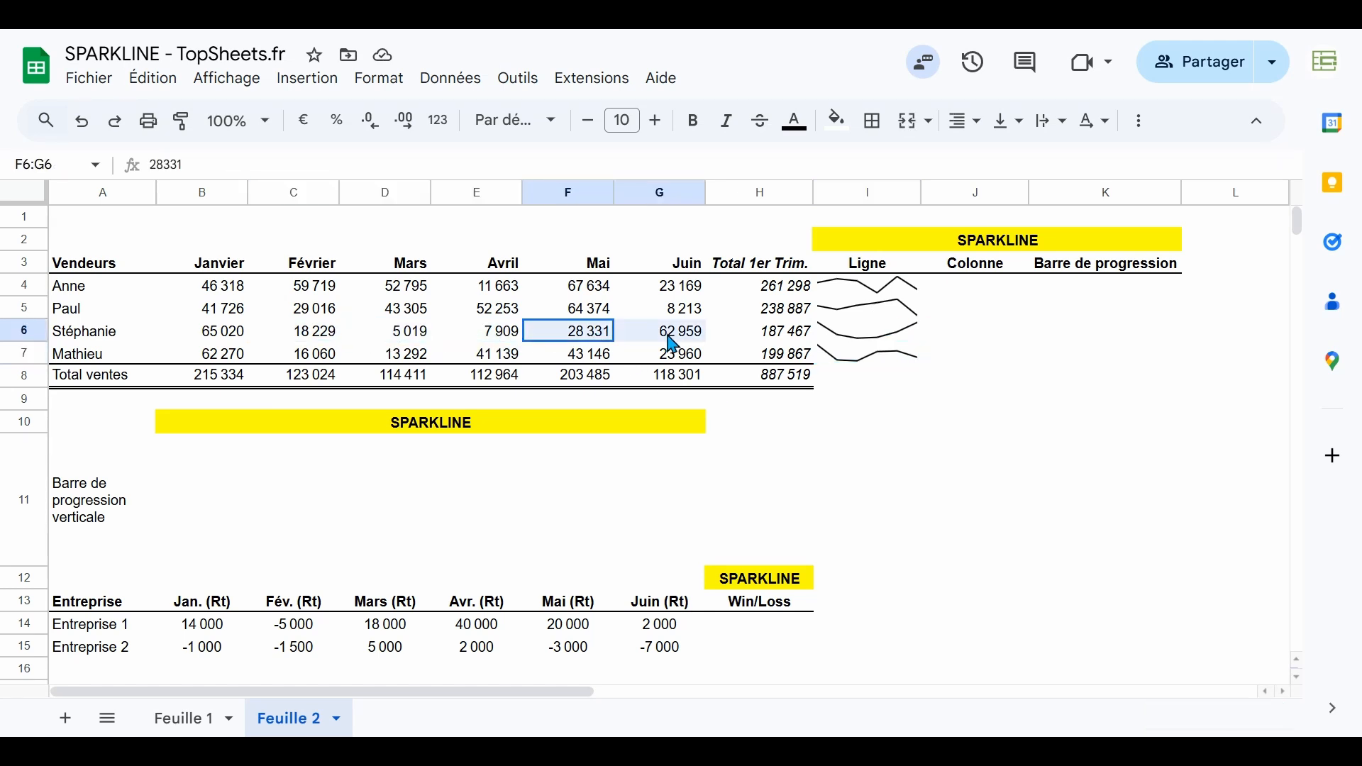
click(879, 331)
- Add a blue color option to the sparkline in I4 so the formula reads =SPARKLINE(B4:G4;{"color"\"blue"})
click(879, 287)
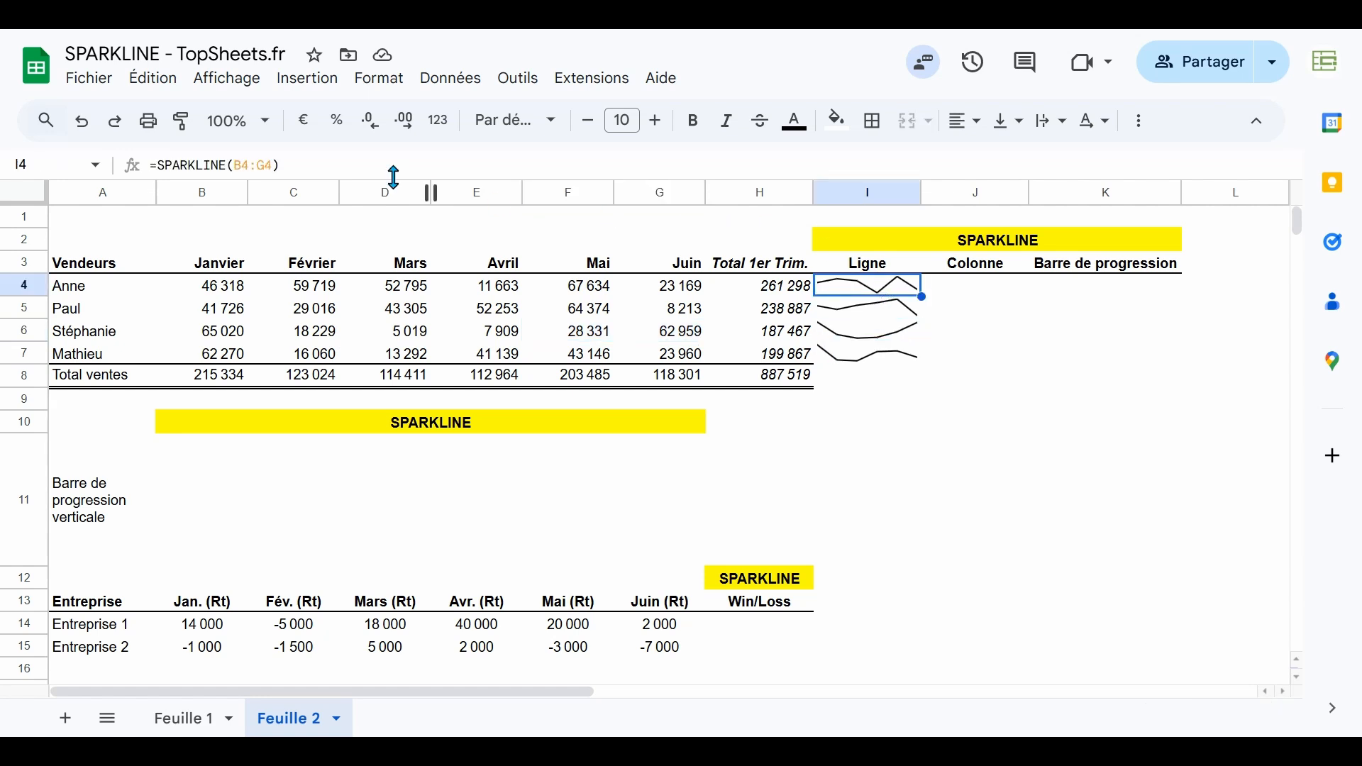
click(275, 166)
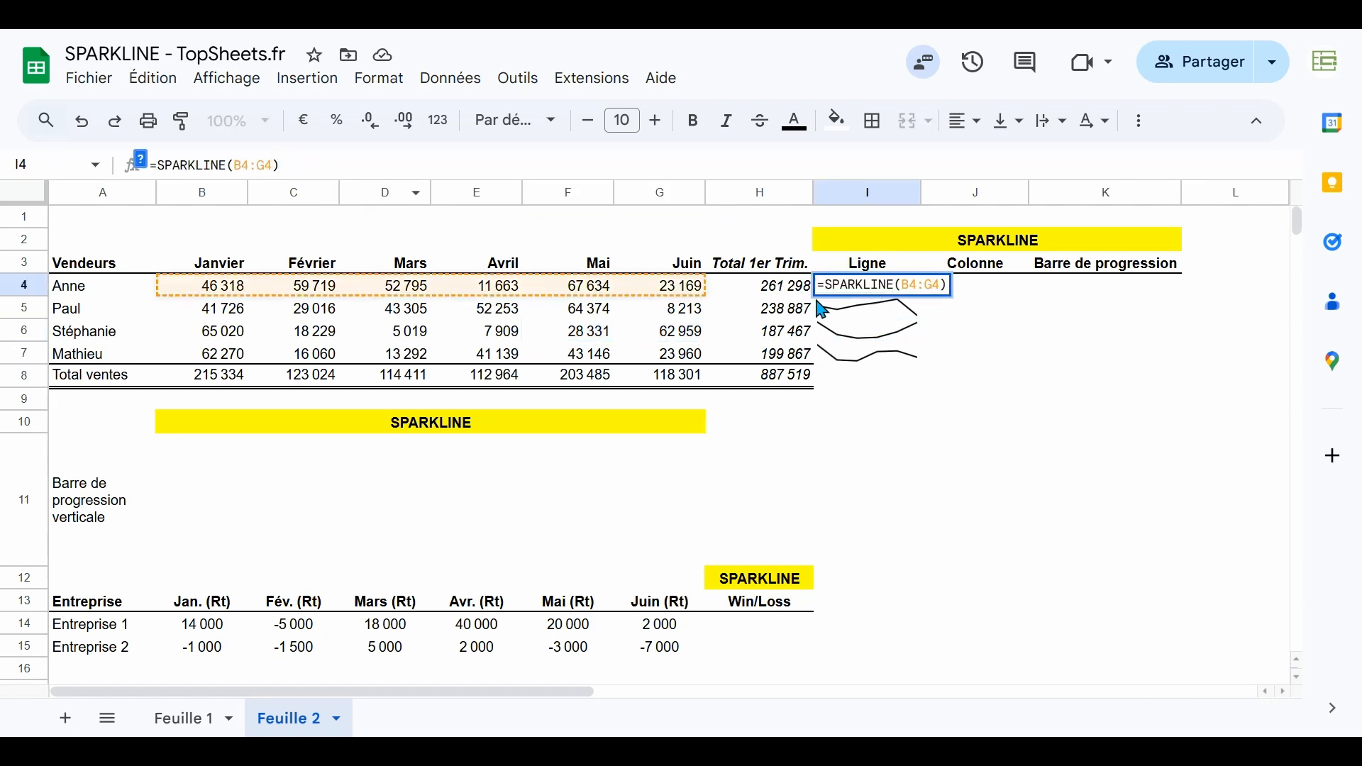
text(;)
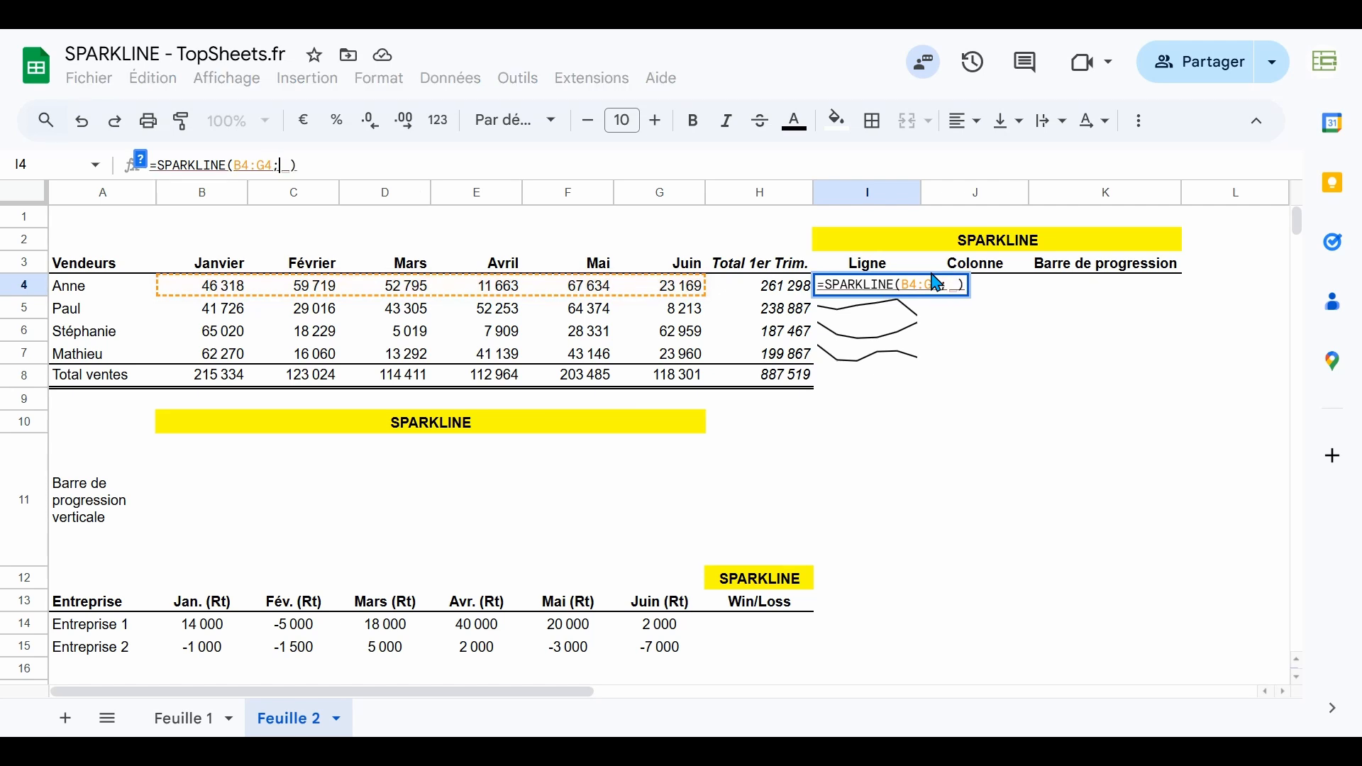
text({")
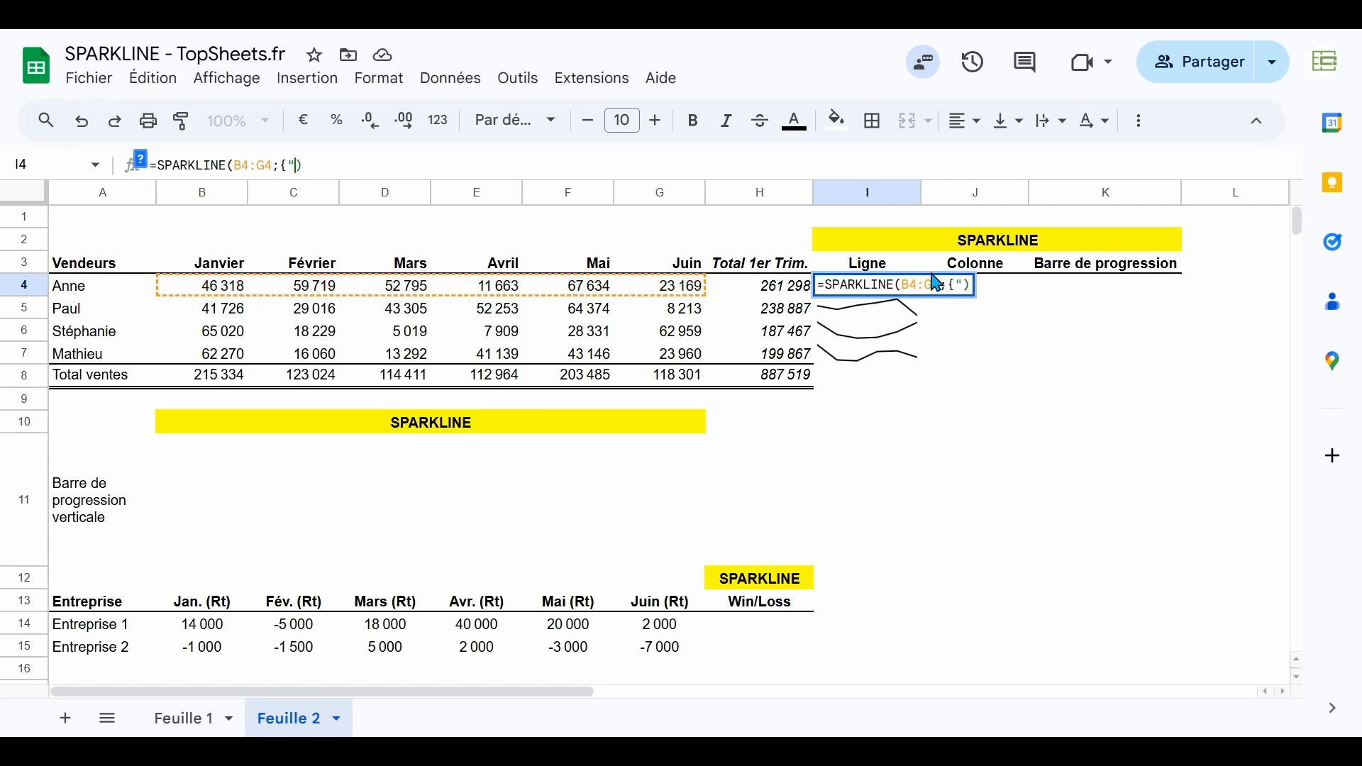
text(color)
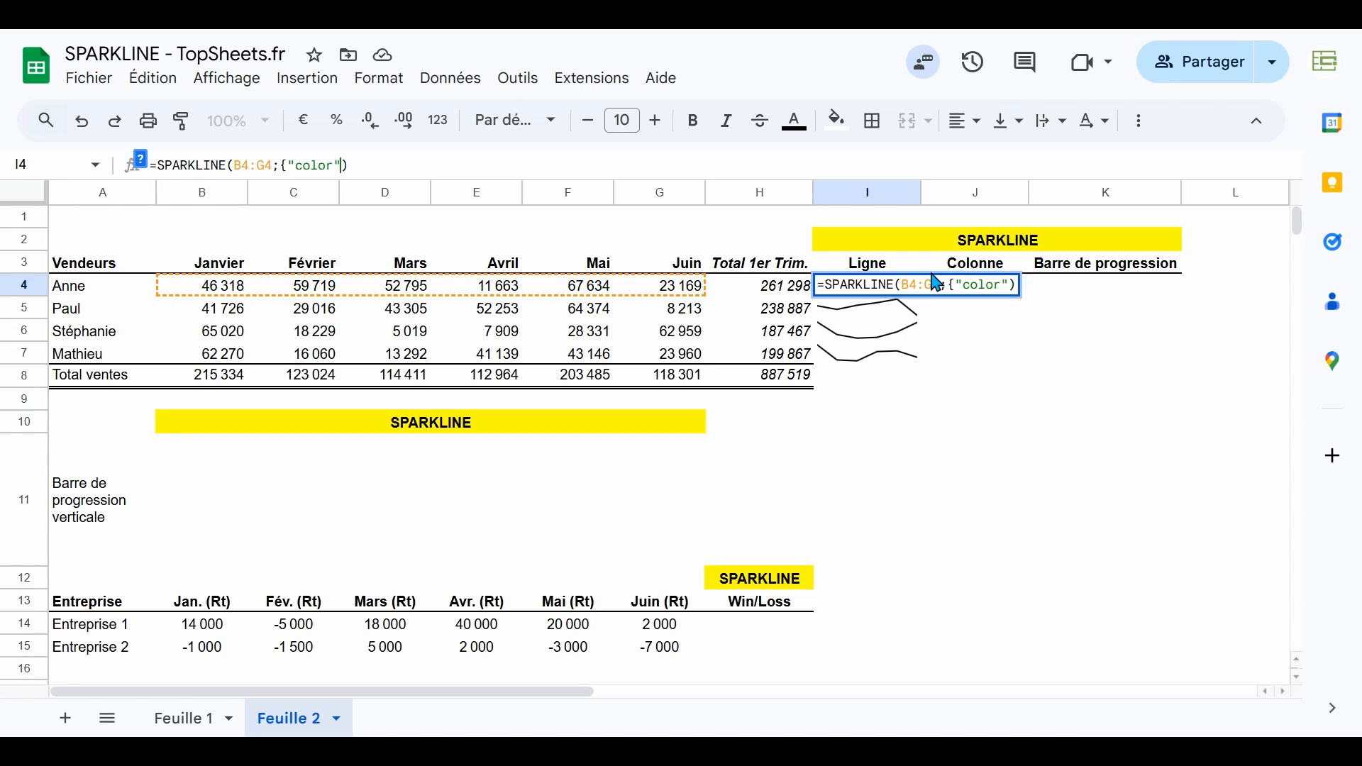
text(")
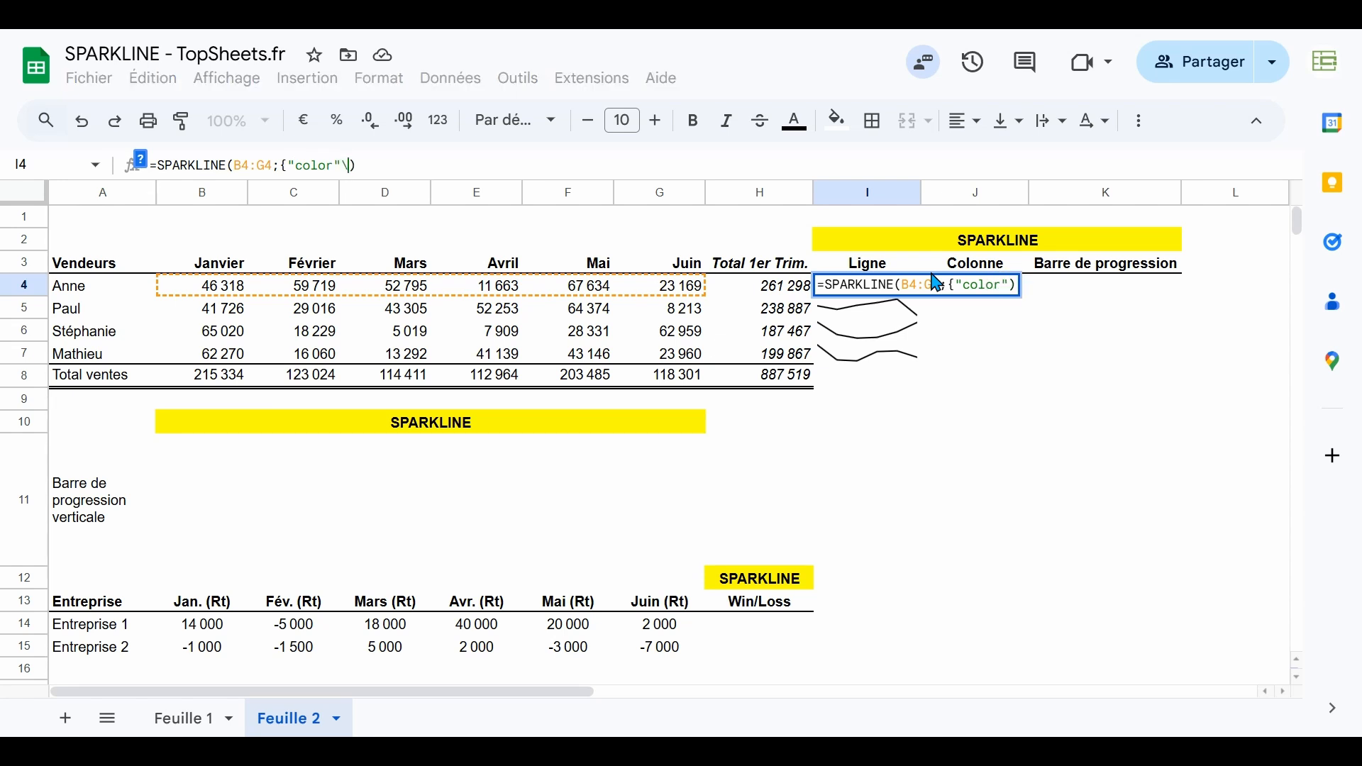
text(\_)
text(")
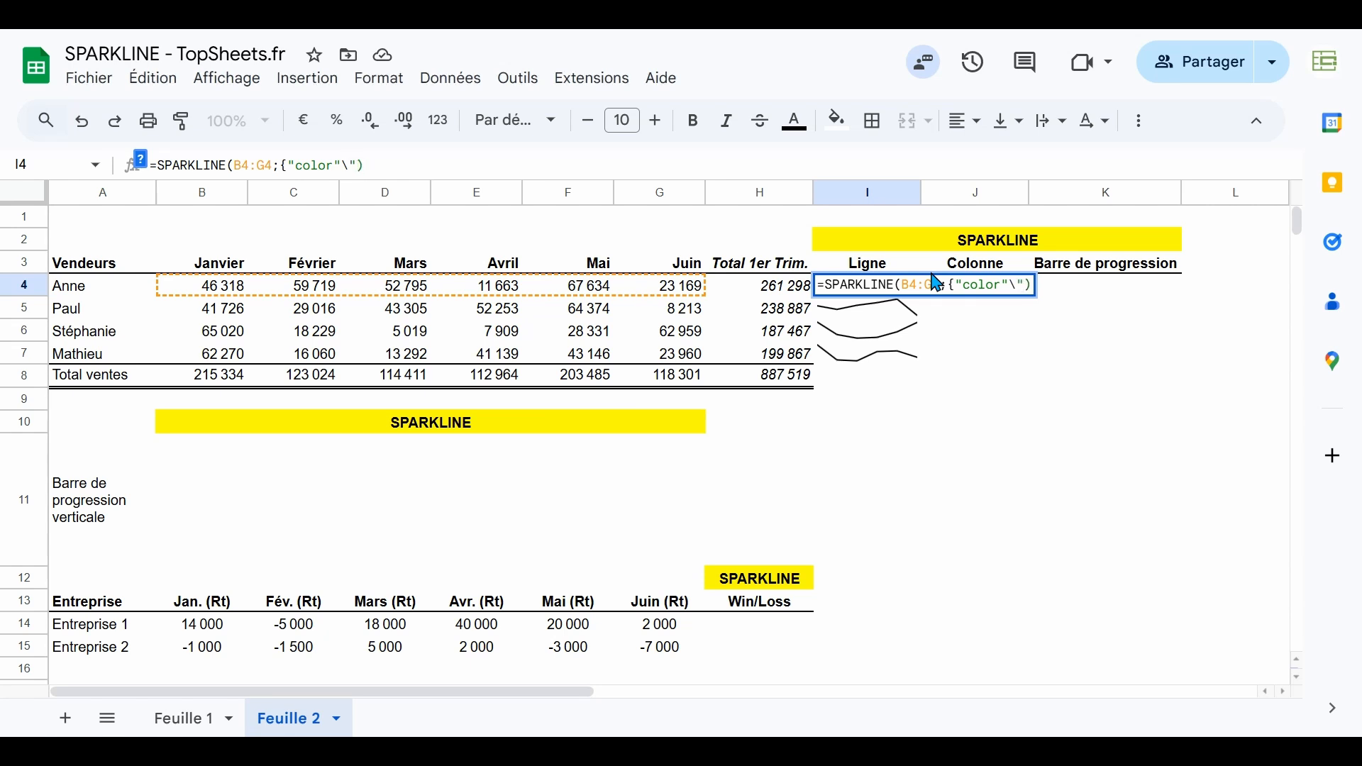
text(blue")
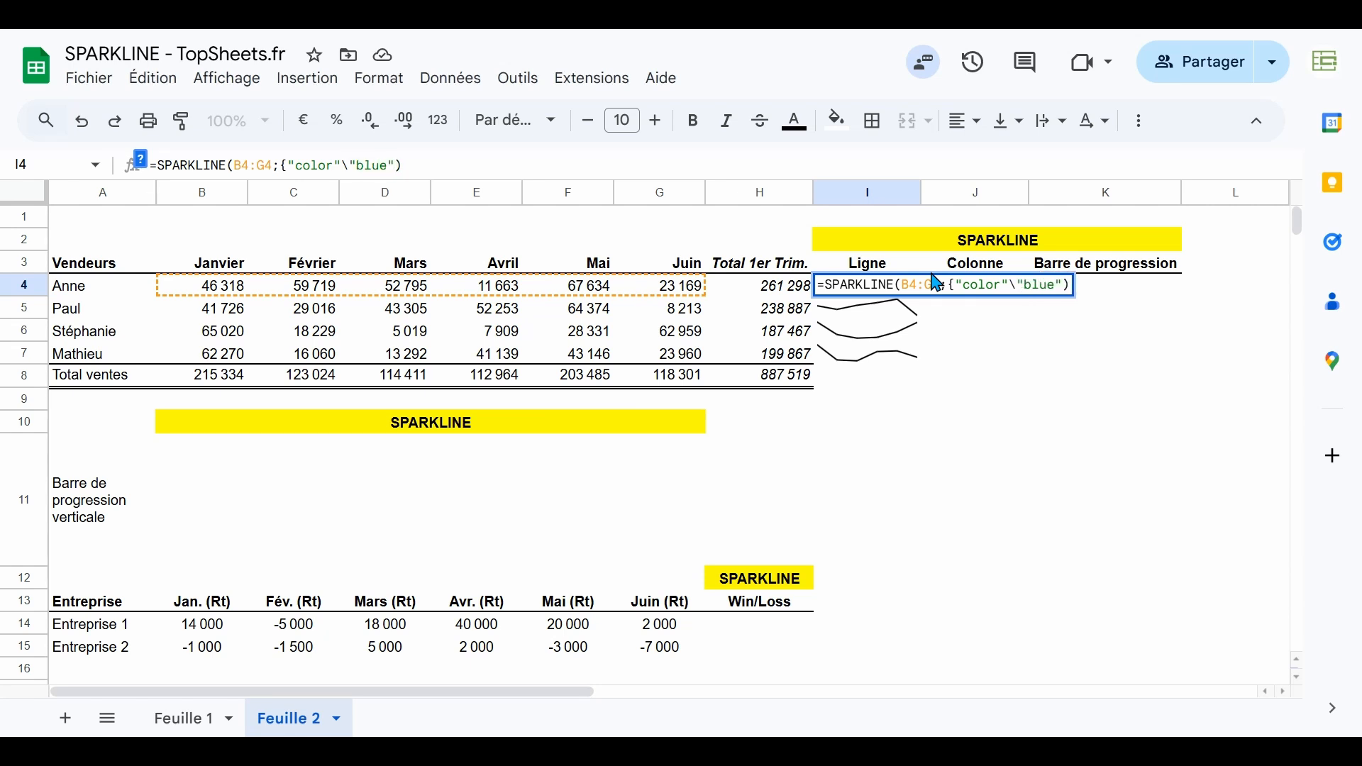
key(Return)
key(Up)
key(Return)
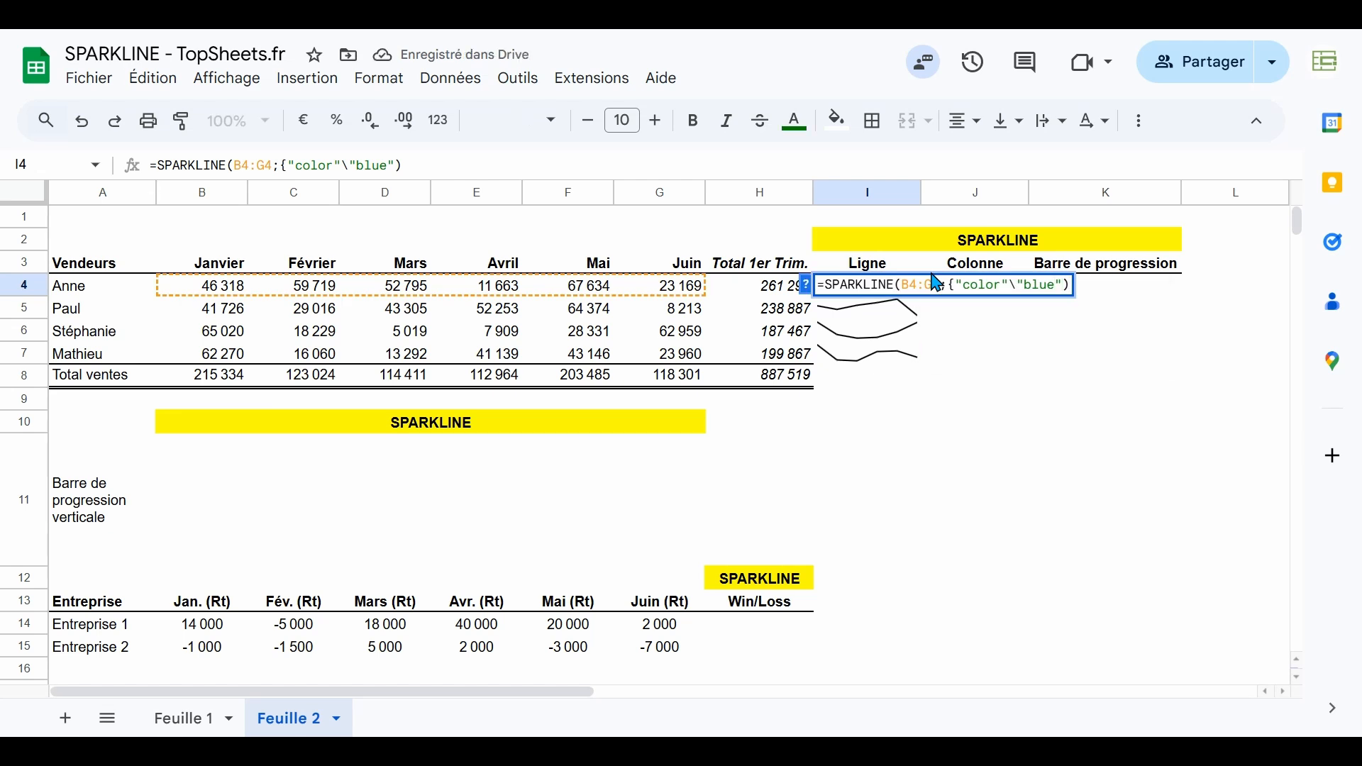
text(})
key(Return)
key(Up)
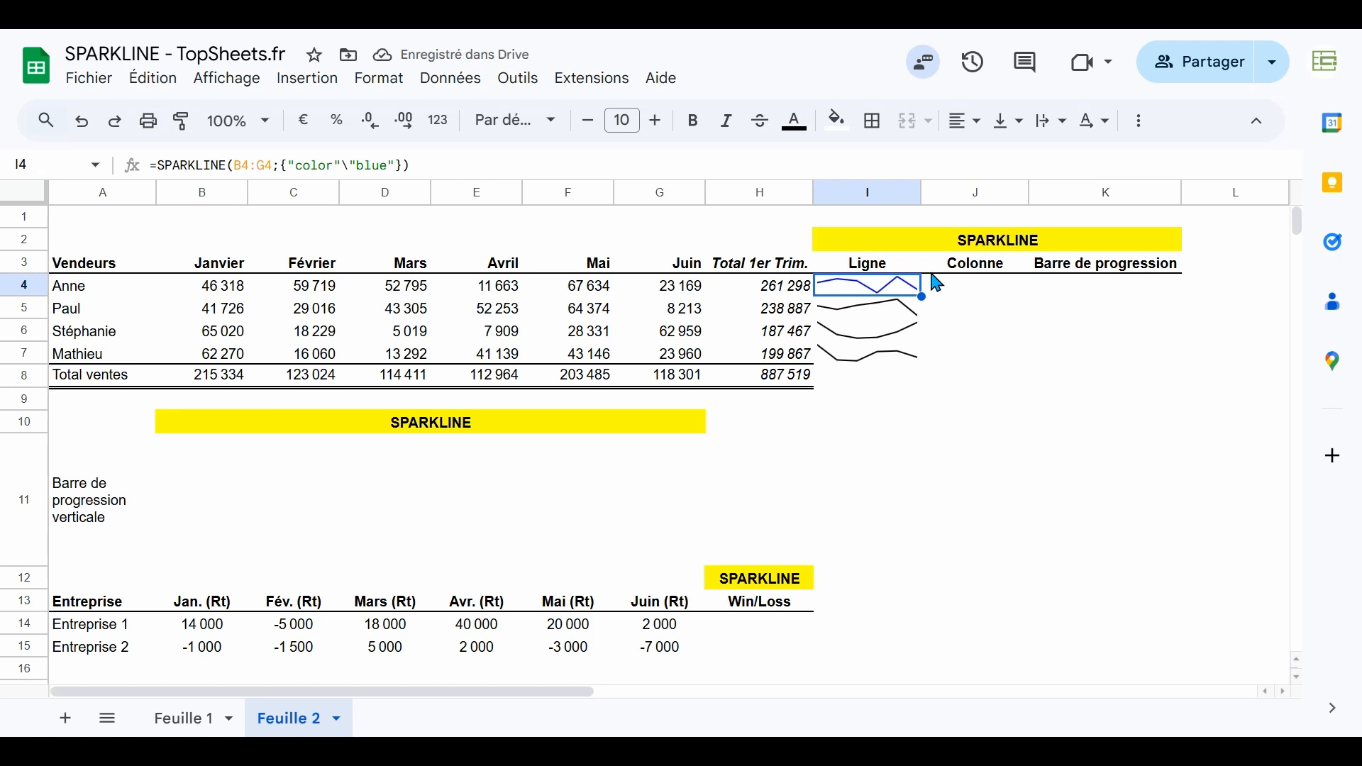
- Copy the blue sparkline formula from I4 into I5
key(Down)
key(Return)
key(Escape)
key(Up)
key(ctrl+c)
key(Down)
key(ctrl+v)
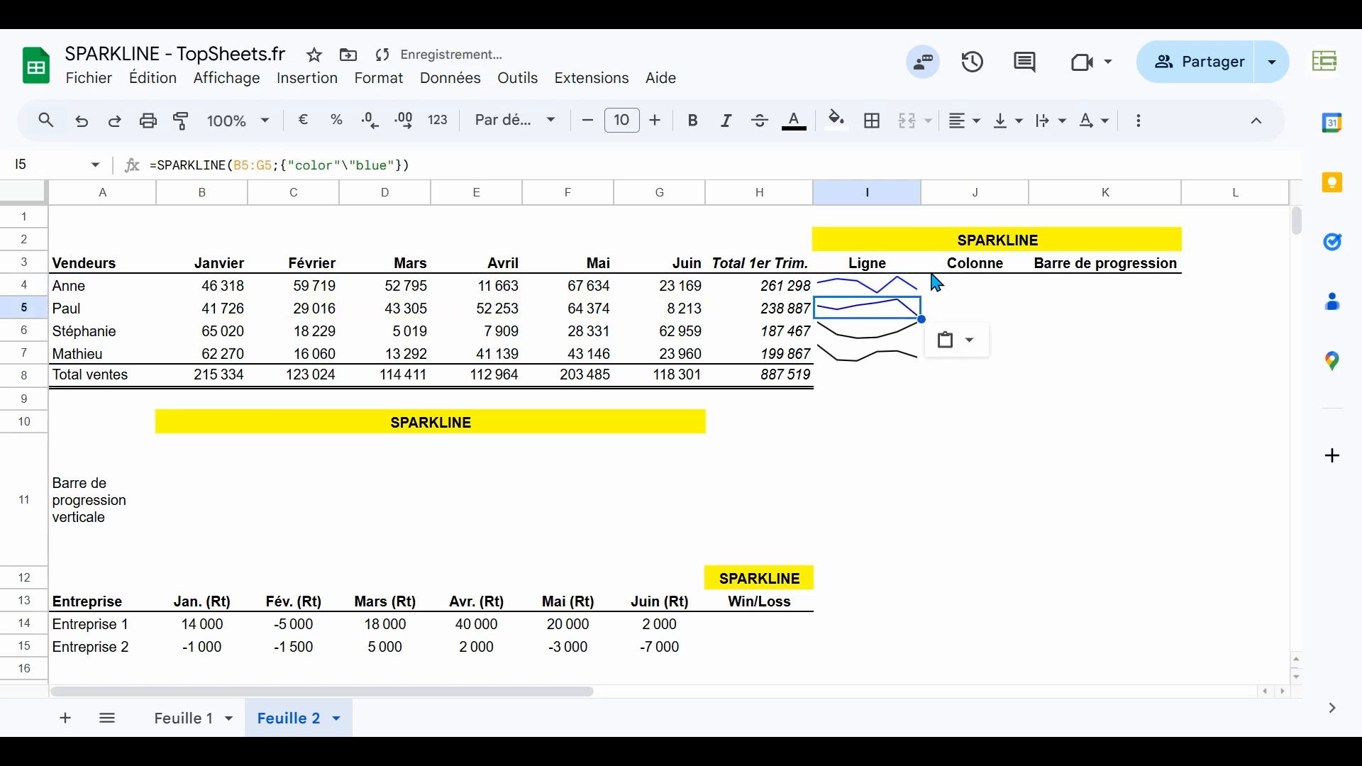
- Change the color option of the sparkline in I5 to "red"
key(Return)
key(shift+Left)
key(shift+Left)
key(shift+Left)
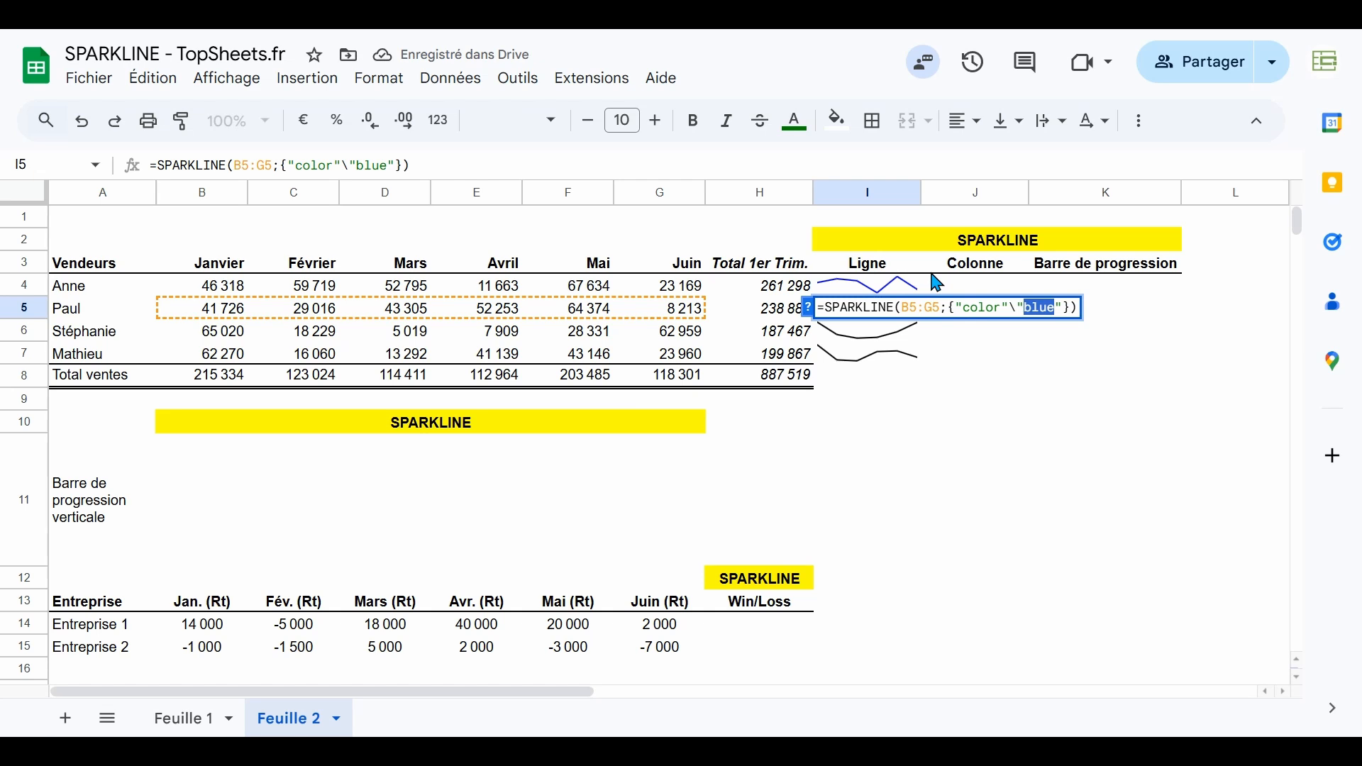
text(red)
key(Return)
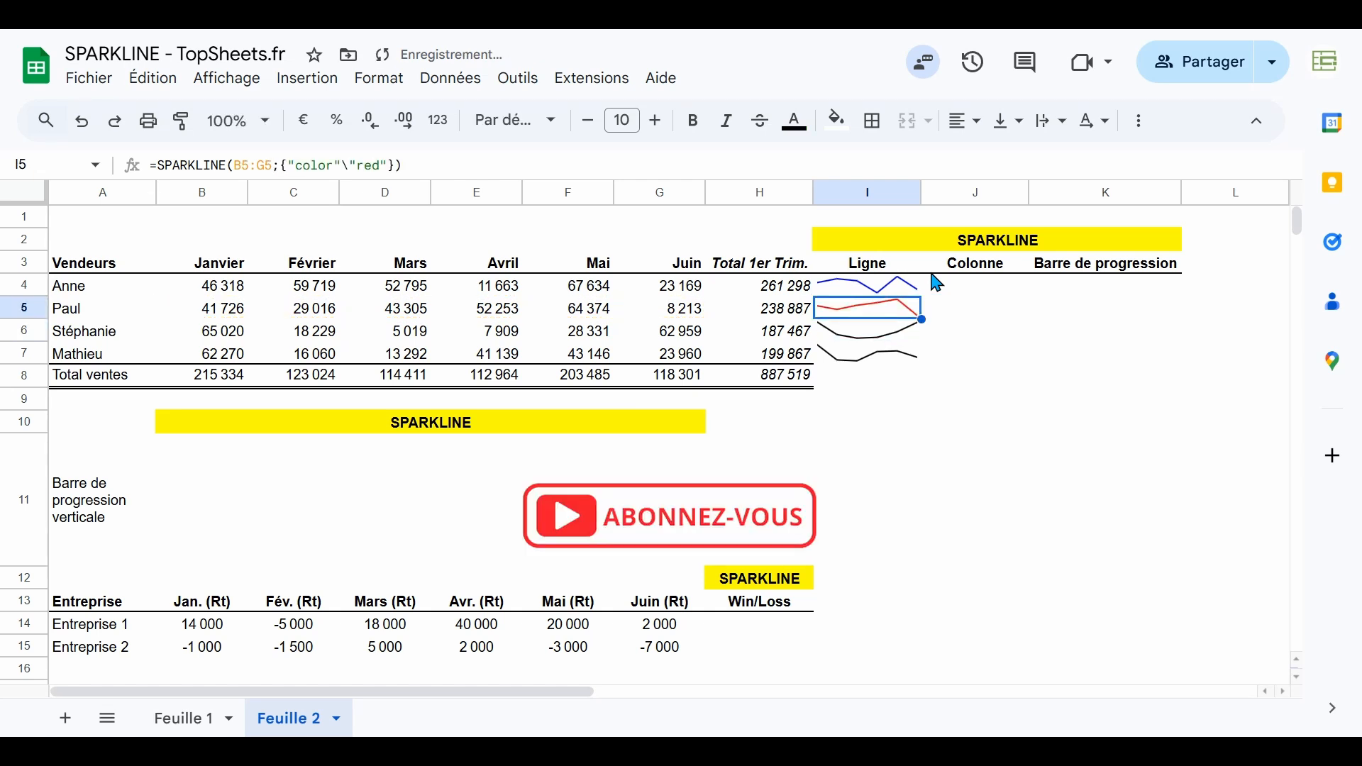
- Copy the red sparkline formula from I5 into I6
key(ctrl+c)
key(Down)
key(ctrl+v)
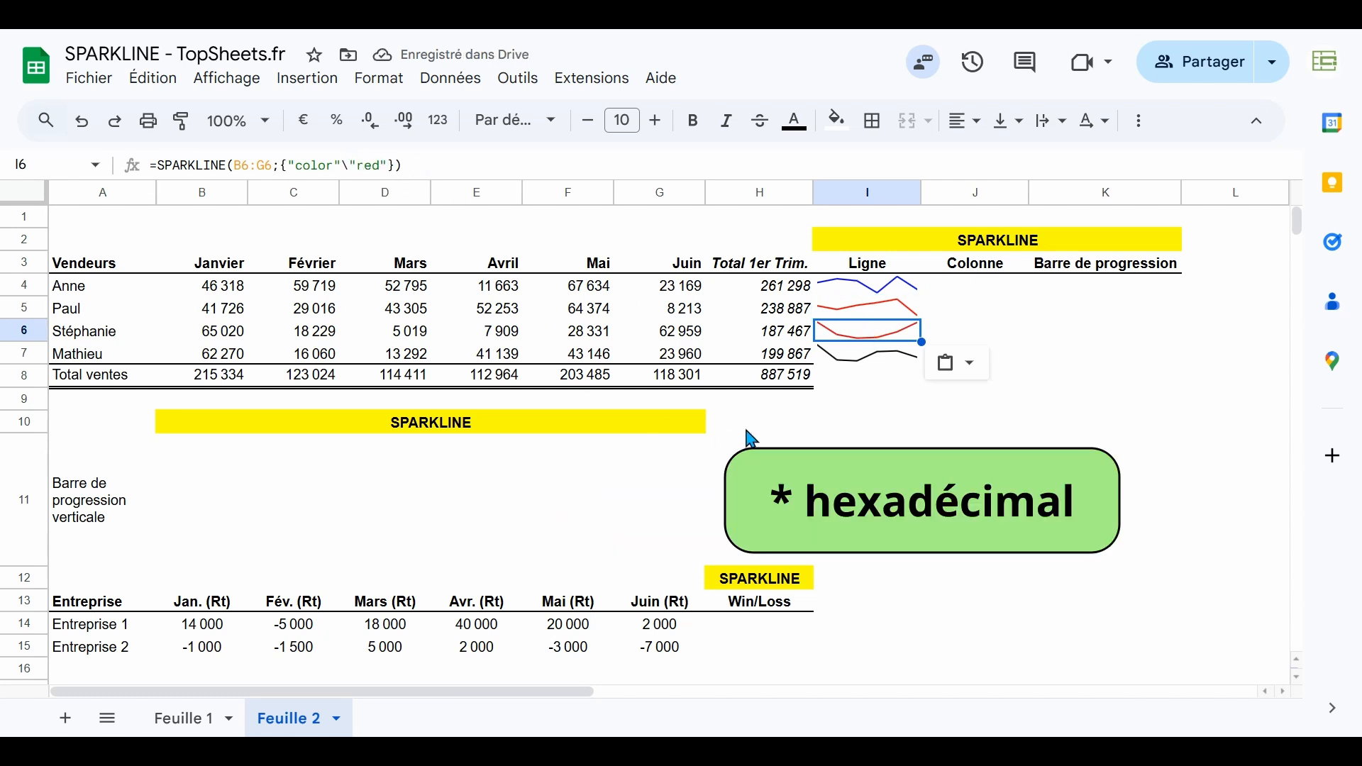
- Mix a custom turquoise fill color on empty cell I10 to copy its hex code #61e3c3, and undo the fill
click(878, 426)
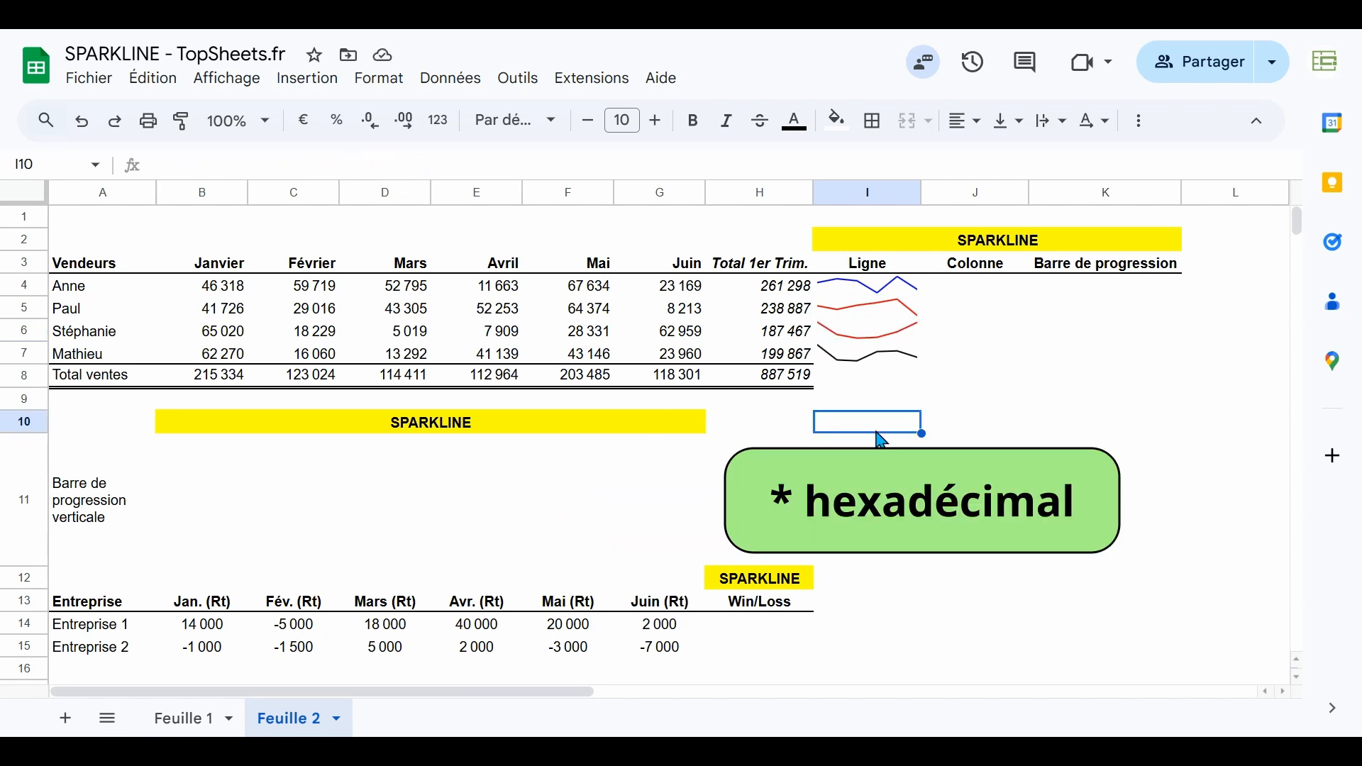
click(844, 126)
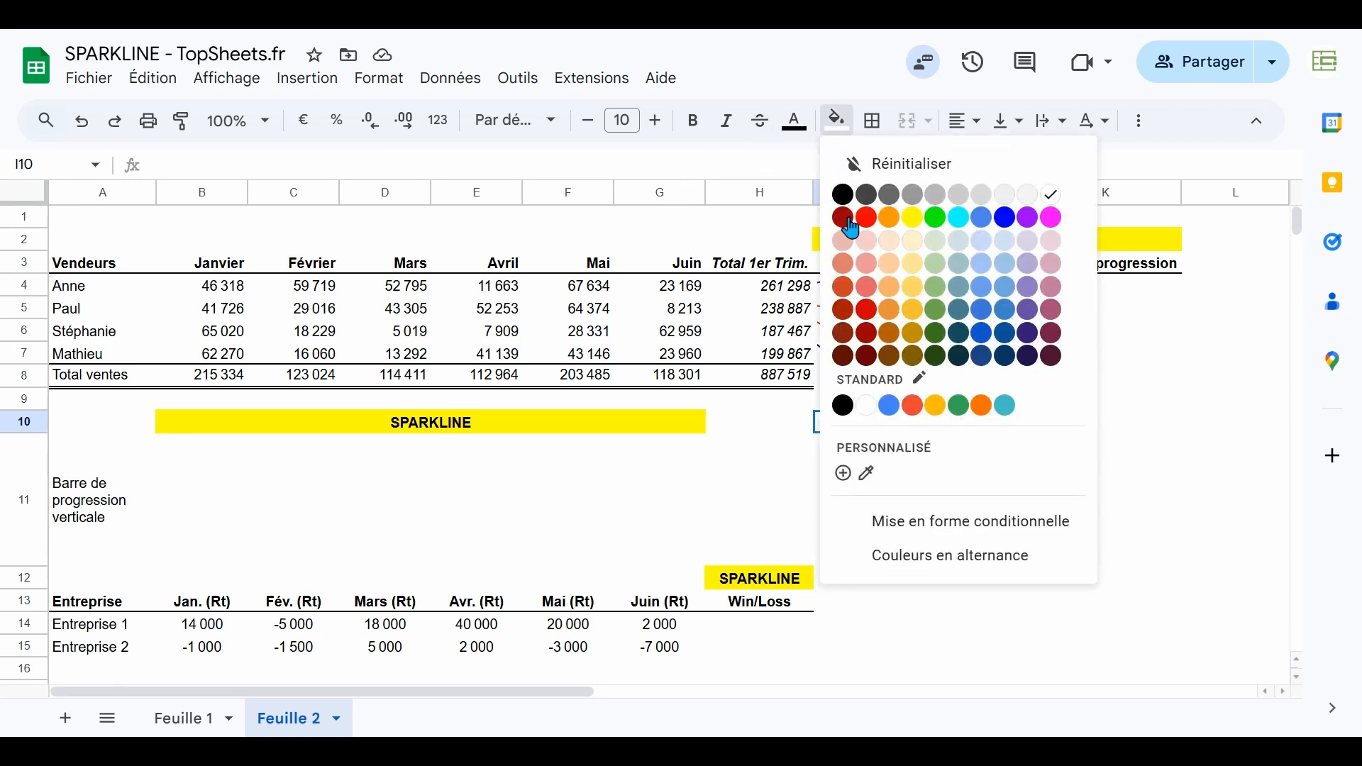
click(845, 474)
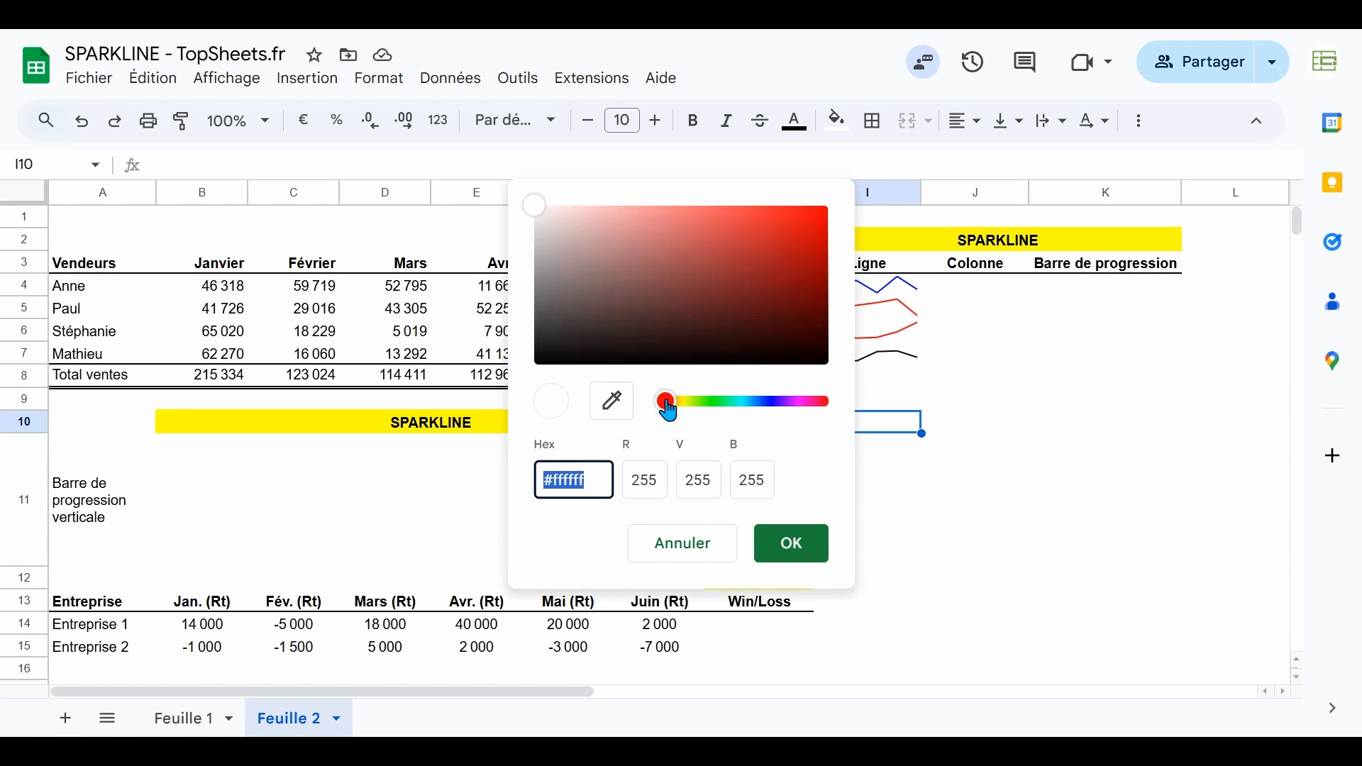
drag(666, 401, 741, 410)
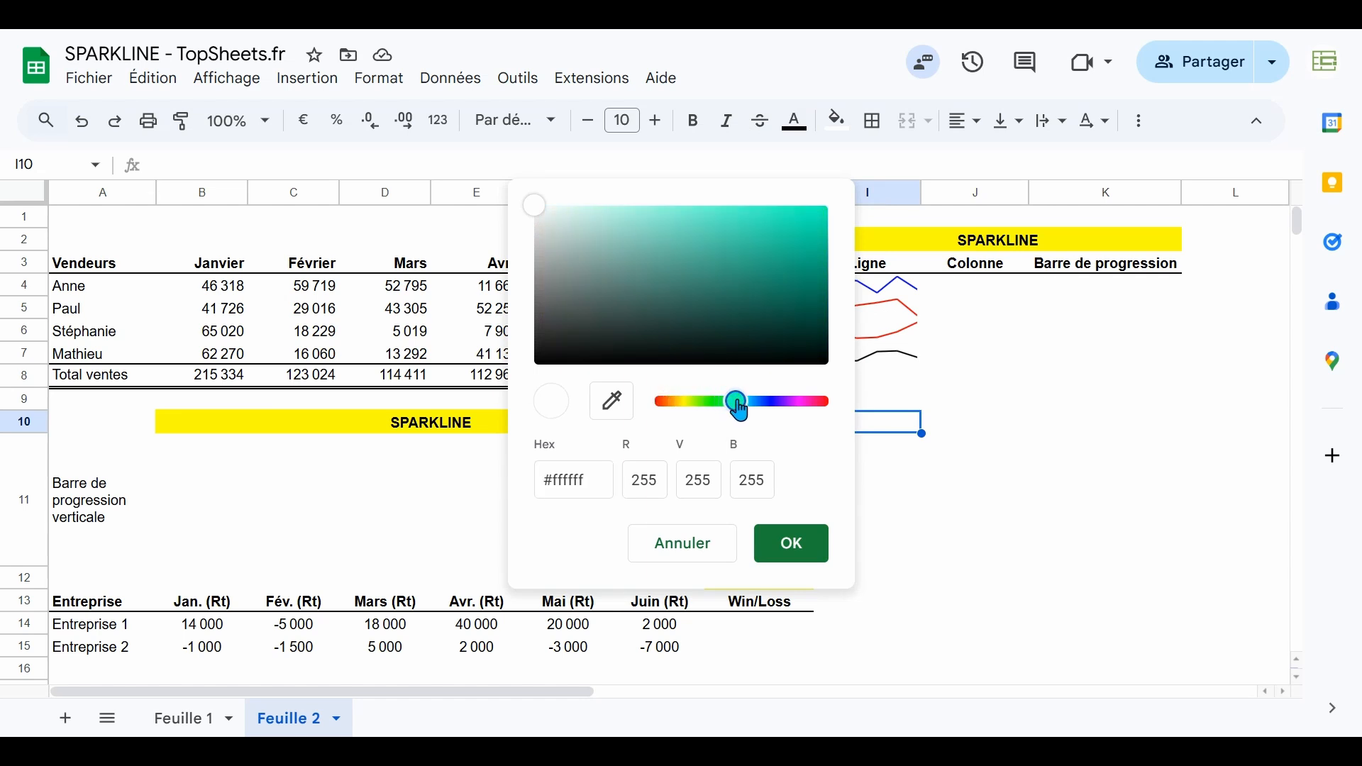
click(703, 223)
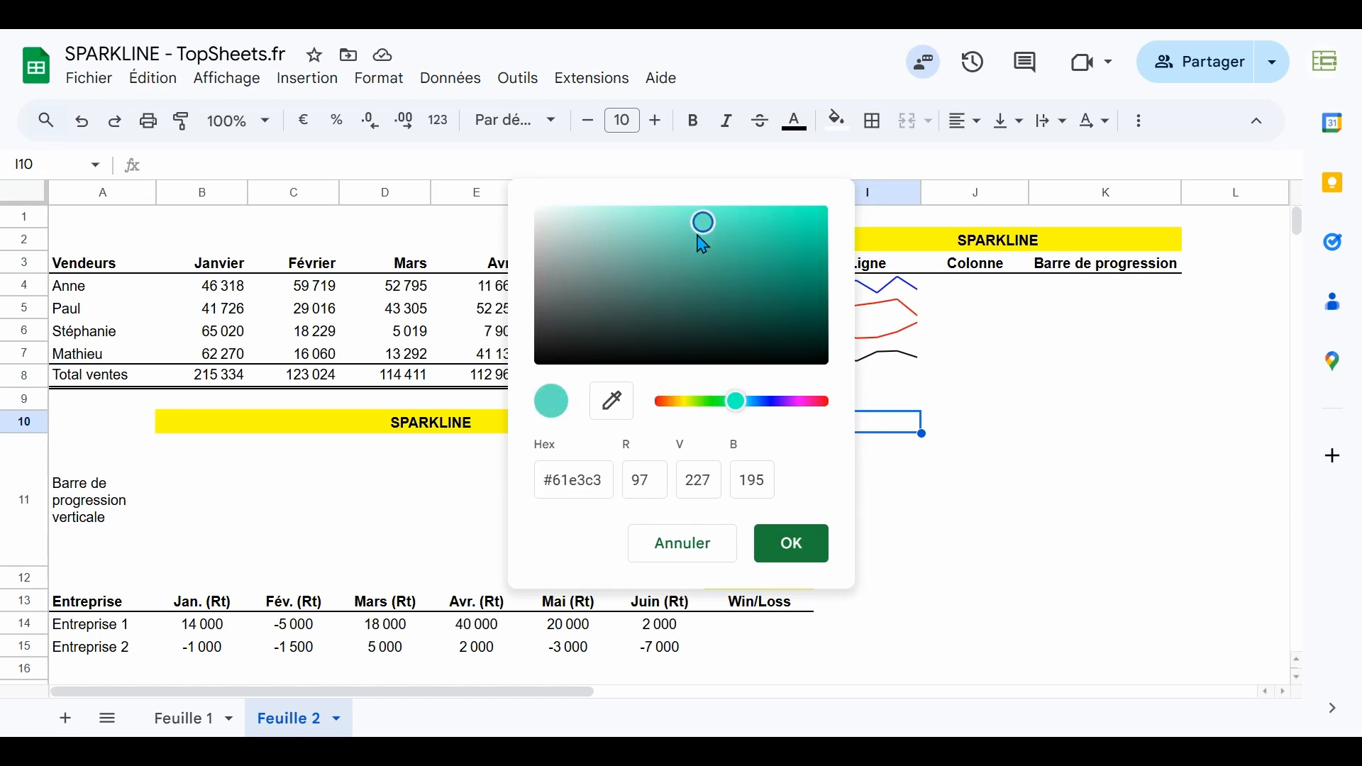
drag(541, 482, 615, 487)
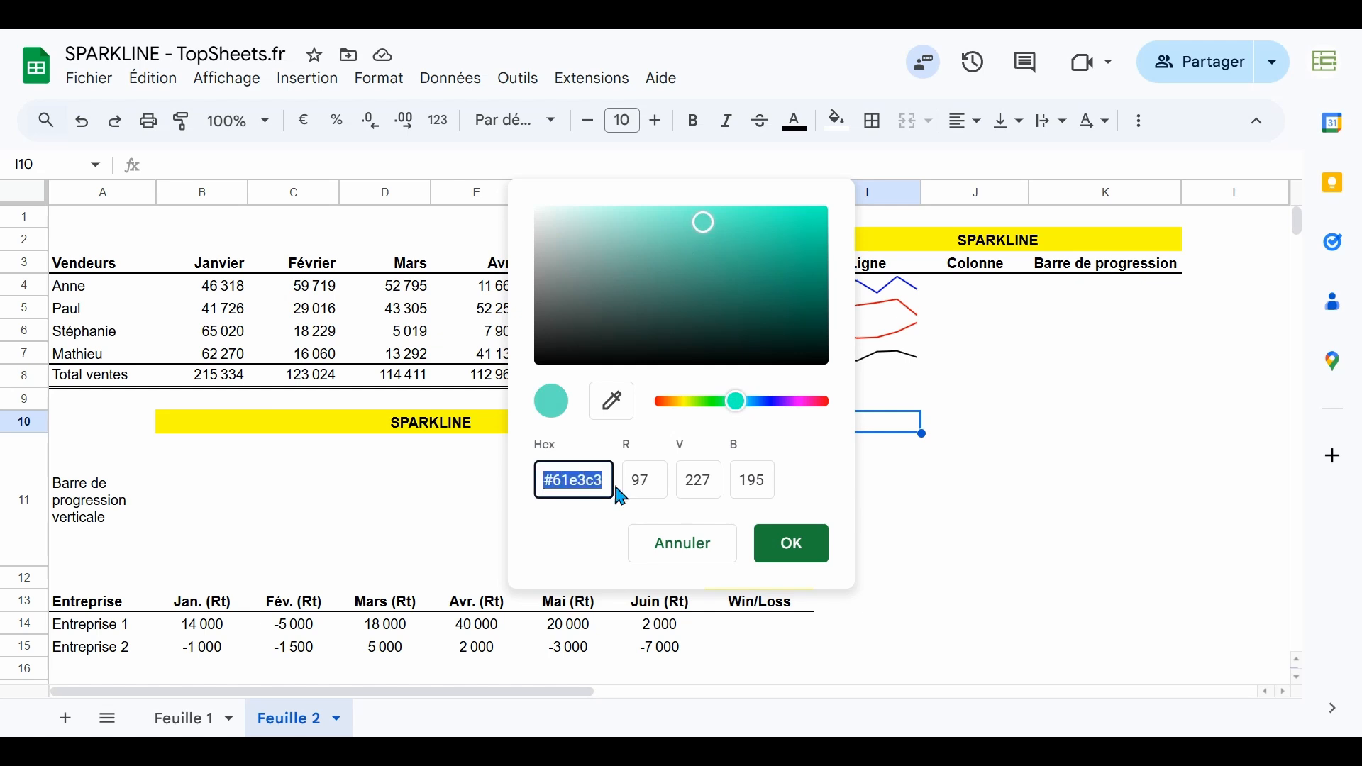
click(793, 546)
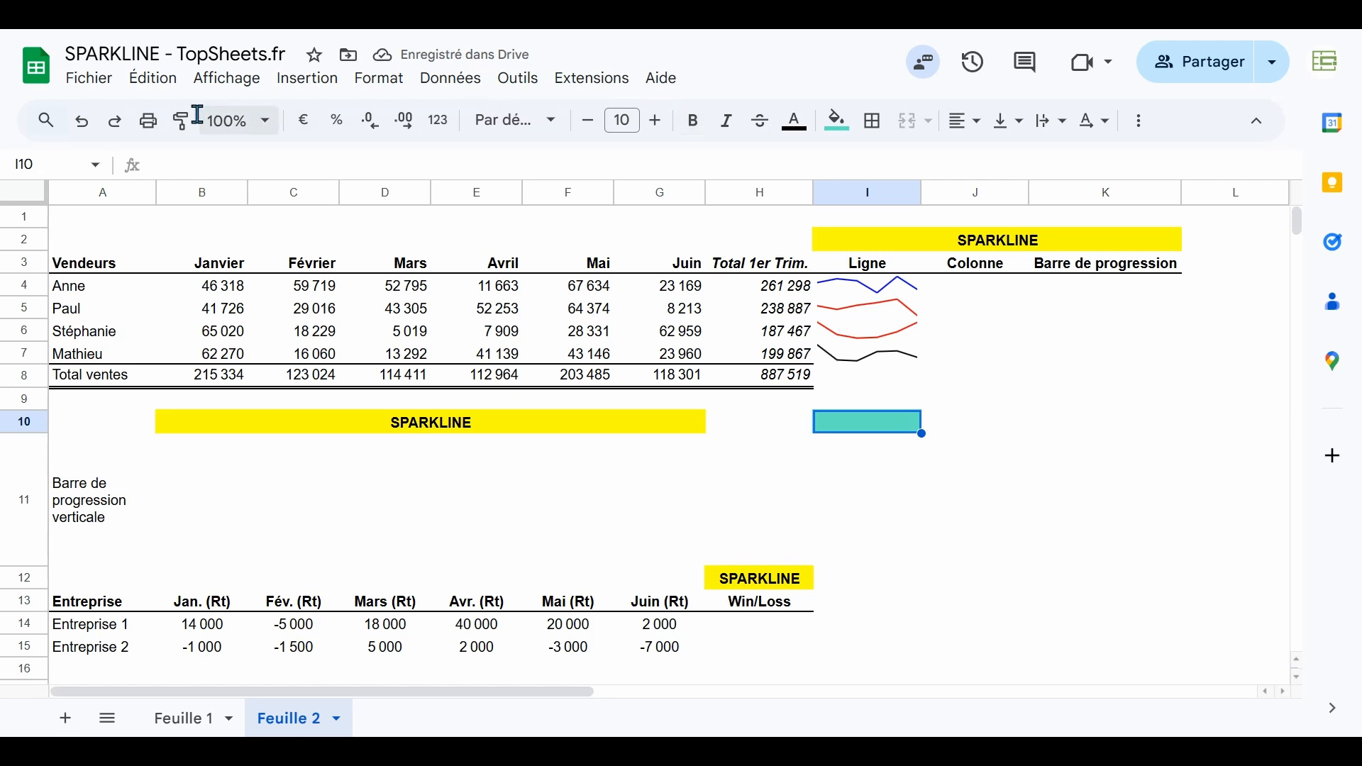
click(83, 124)
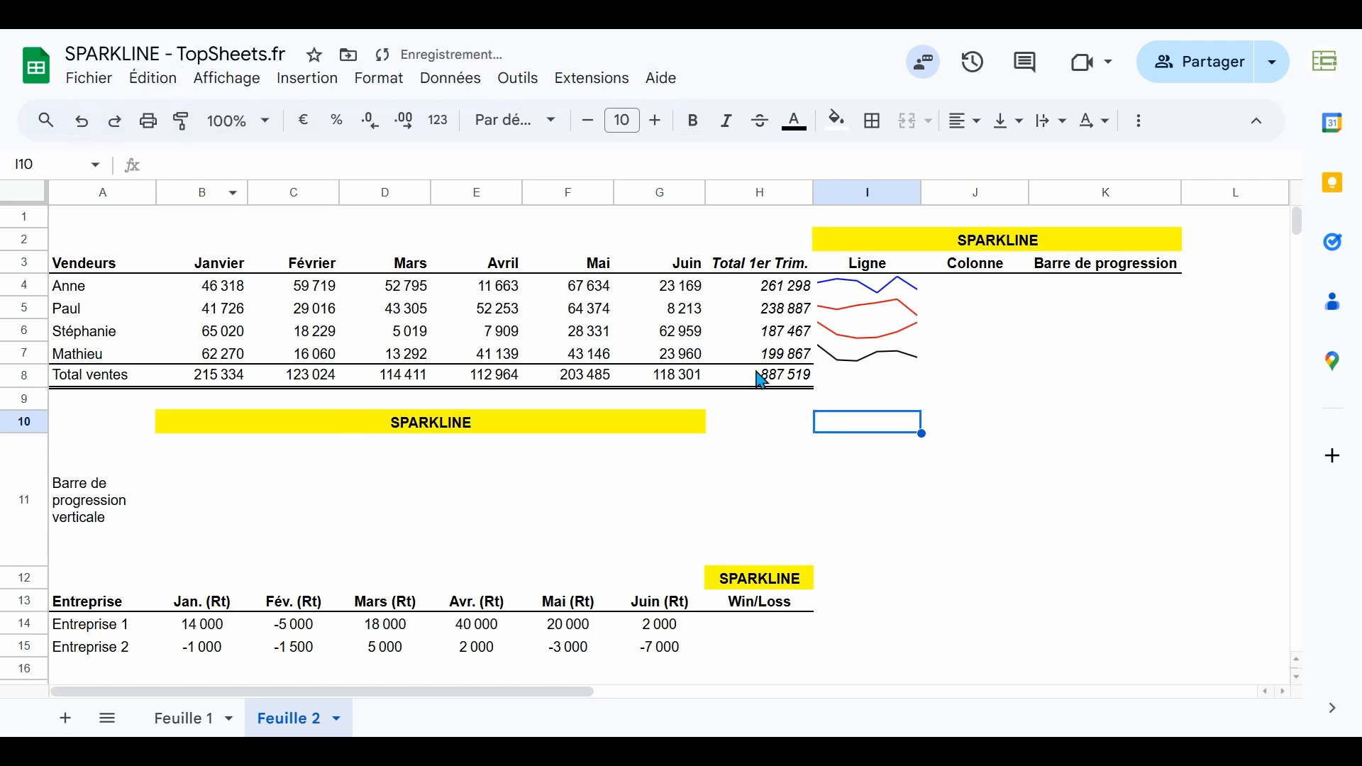
- Replace the color option of the sparkline in I6 with the copied hexadecimal code "#61e3c3"
click(855, 335)
click(357, 163)
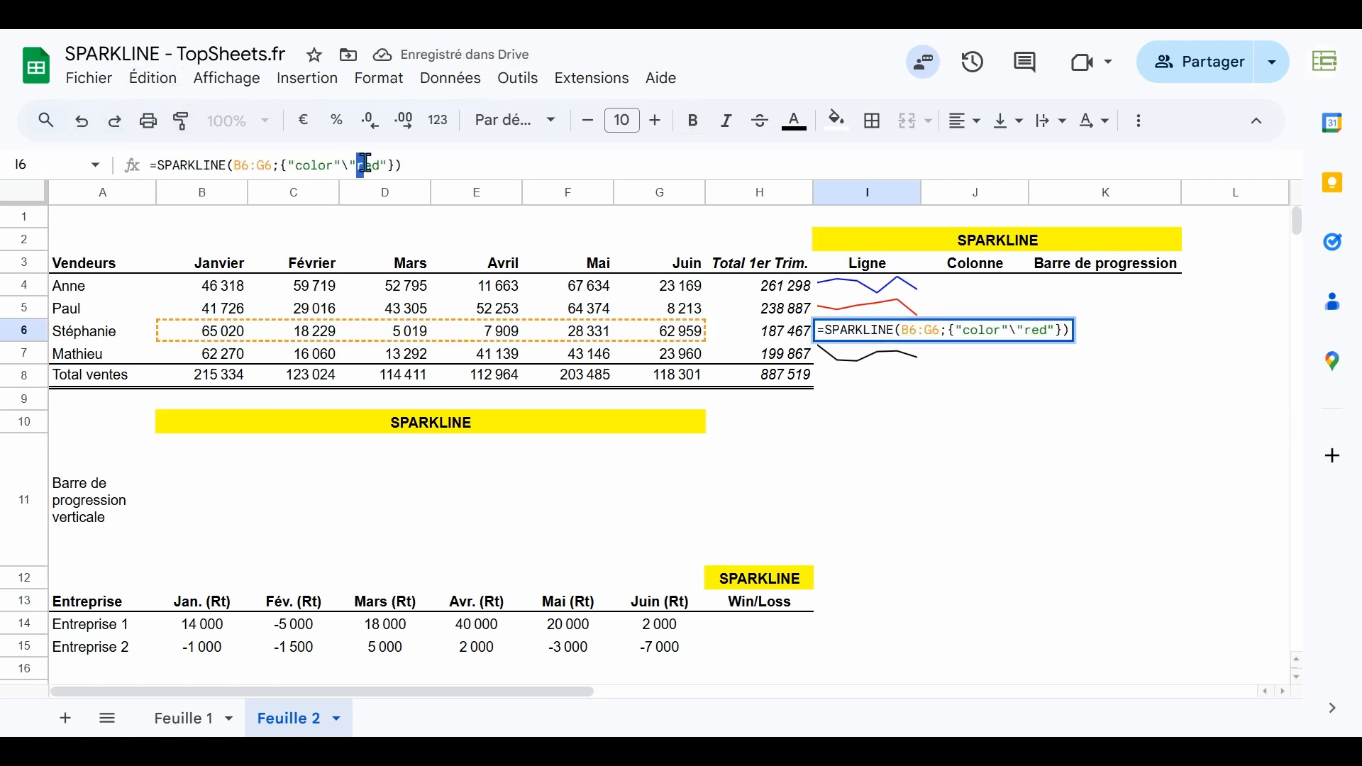
double_click(369, 164)
key(ctrl+v)
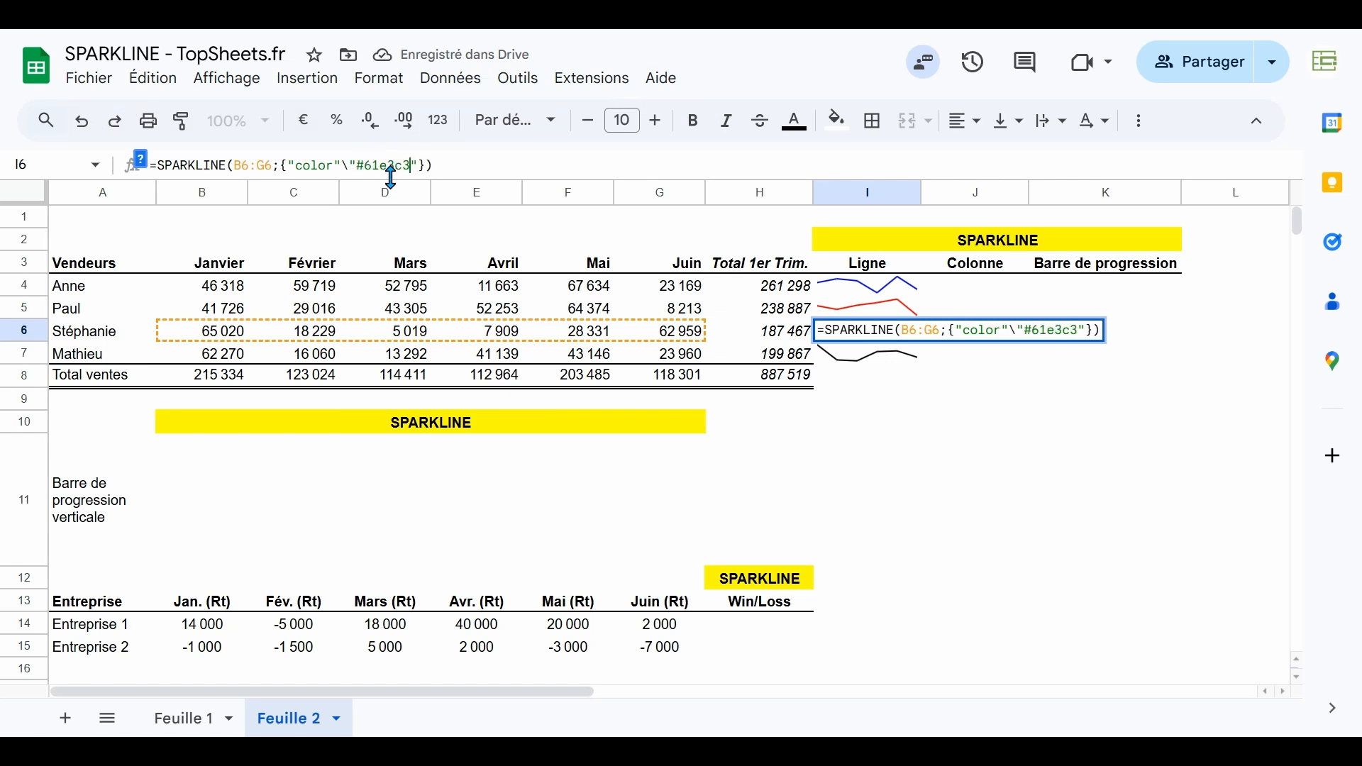
key(Return)
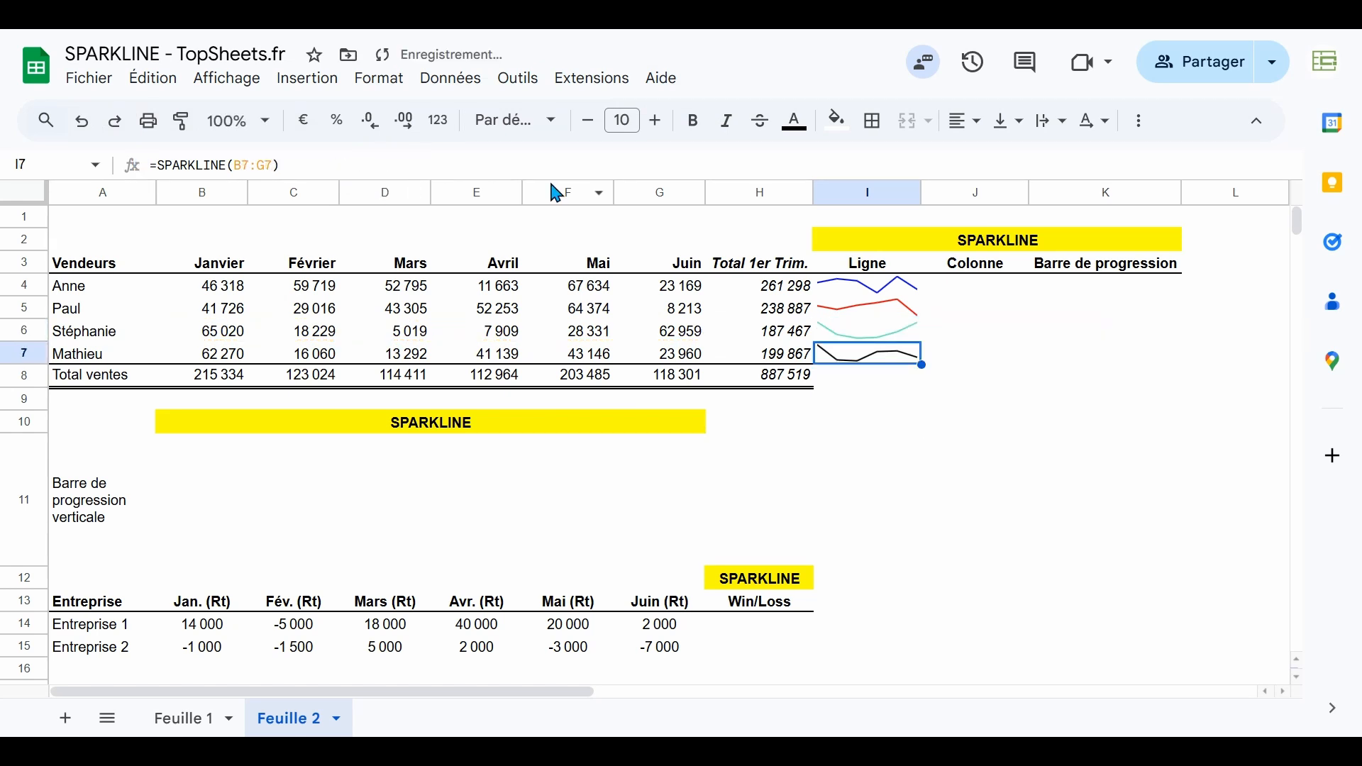
- Examine the line sparklines and their color options in I4:I7, along with the source data in B4:G4
click(826, 338)
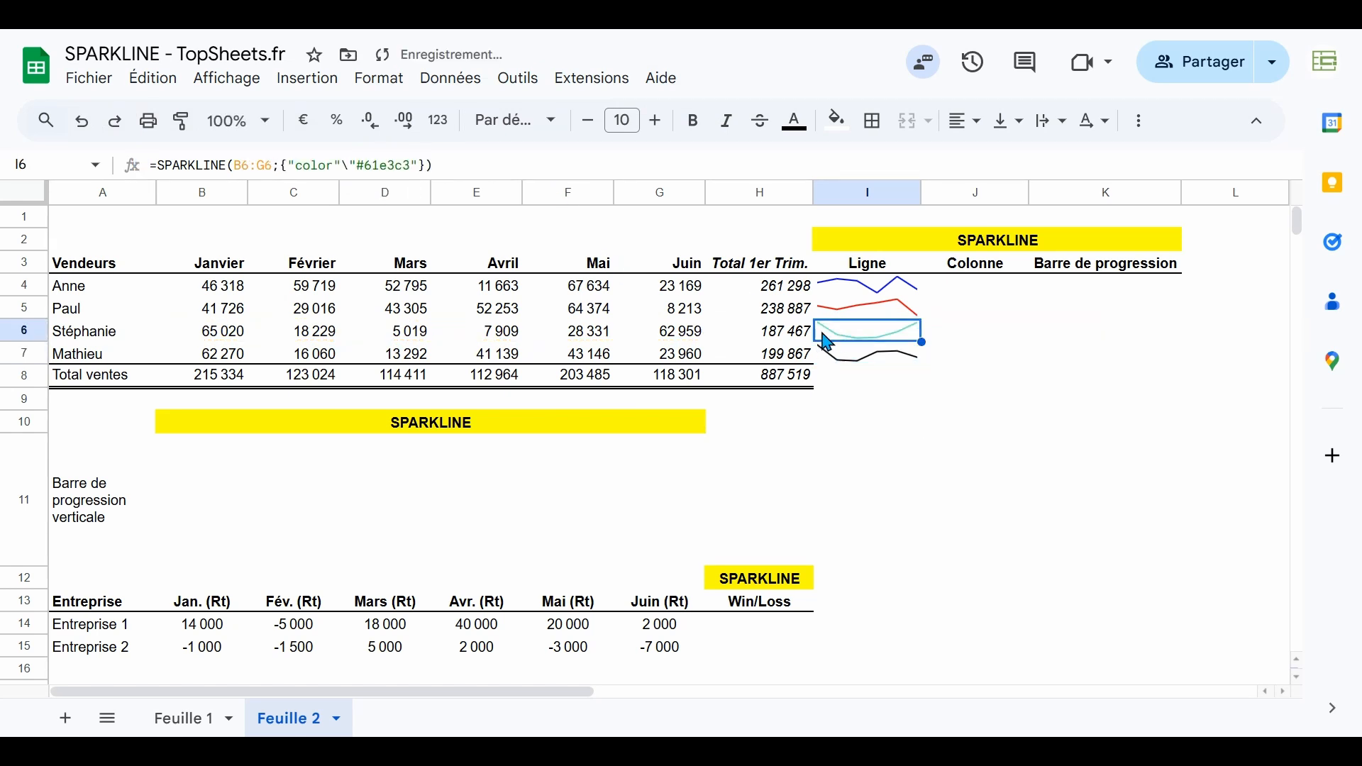
click(883, 289)
click(880, 305)
click(883, 336)
click(878, 369)
click(877, 295)
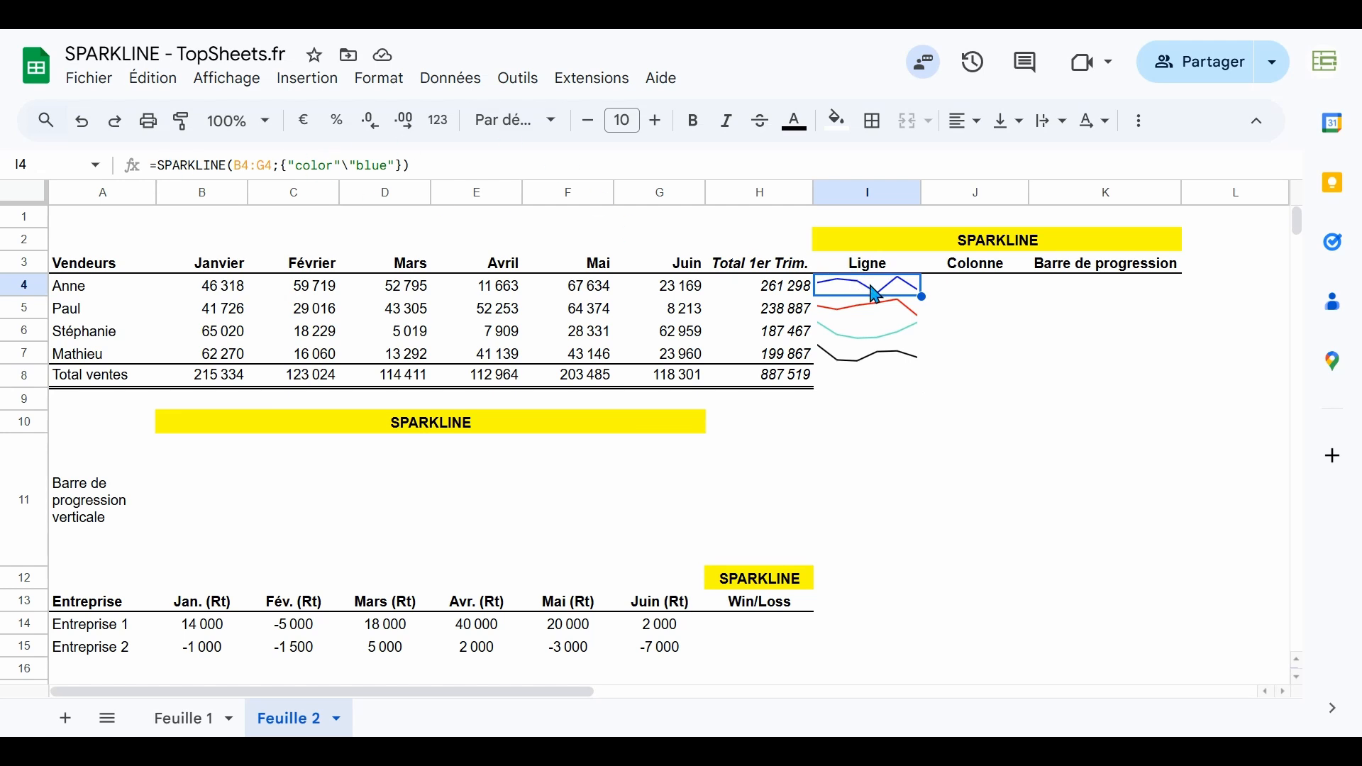
click(980, 283)
click(223, 294)
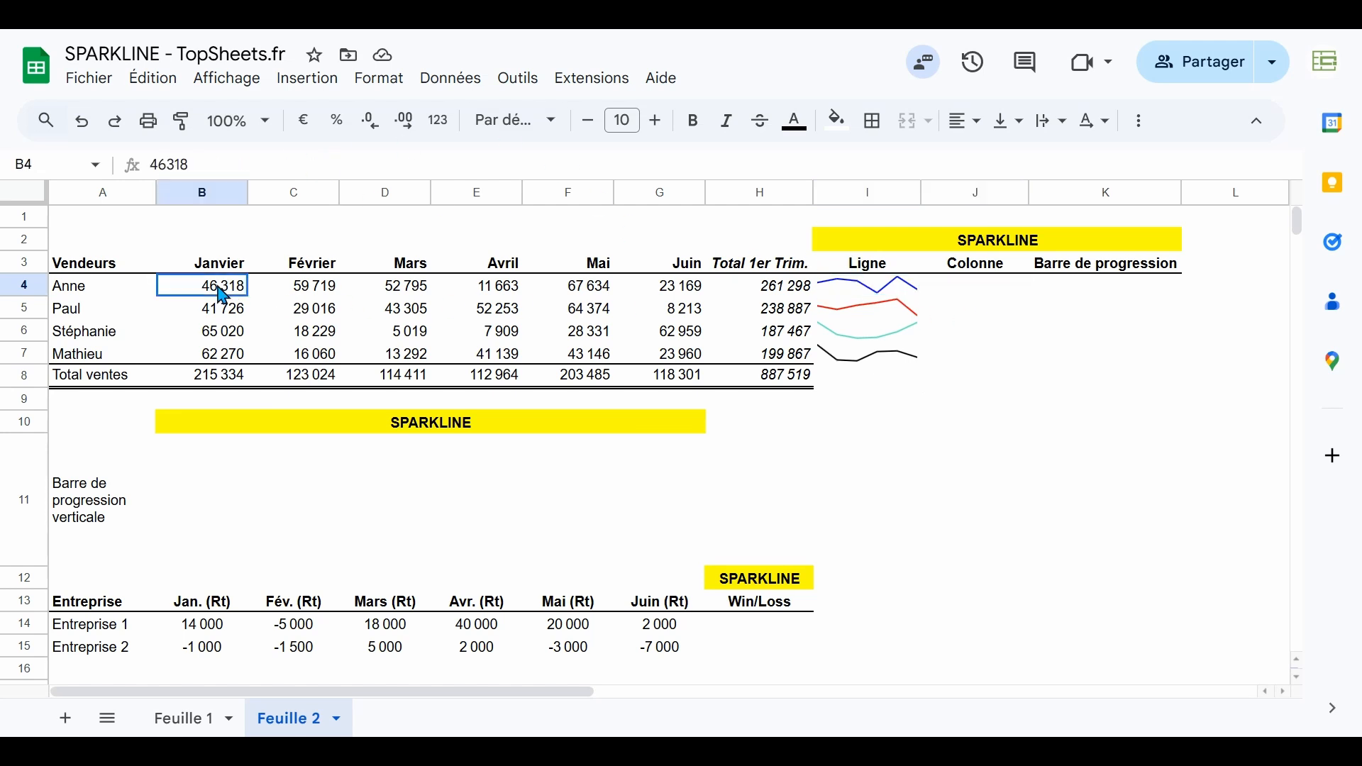
drag(223, 294, 663, 294)
- Create a column sparkline in J4 with the formula =SPARKLINE(B4:G4;{"charttype"\"column"})
click(965, 293)
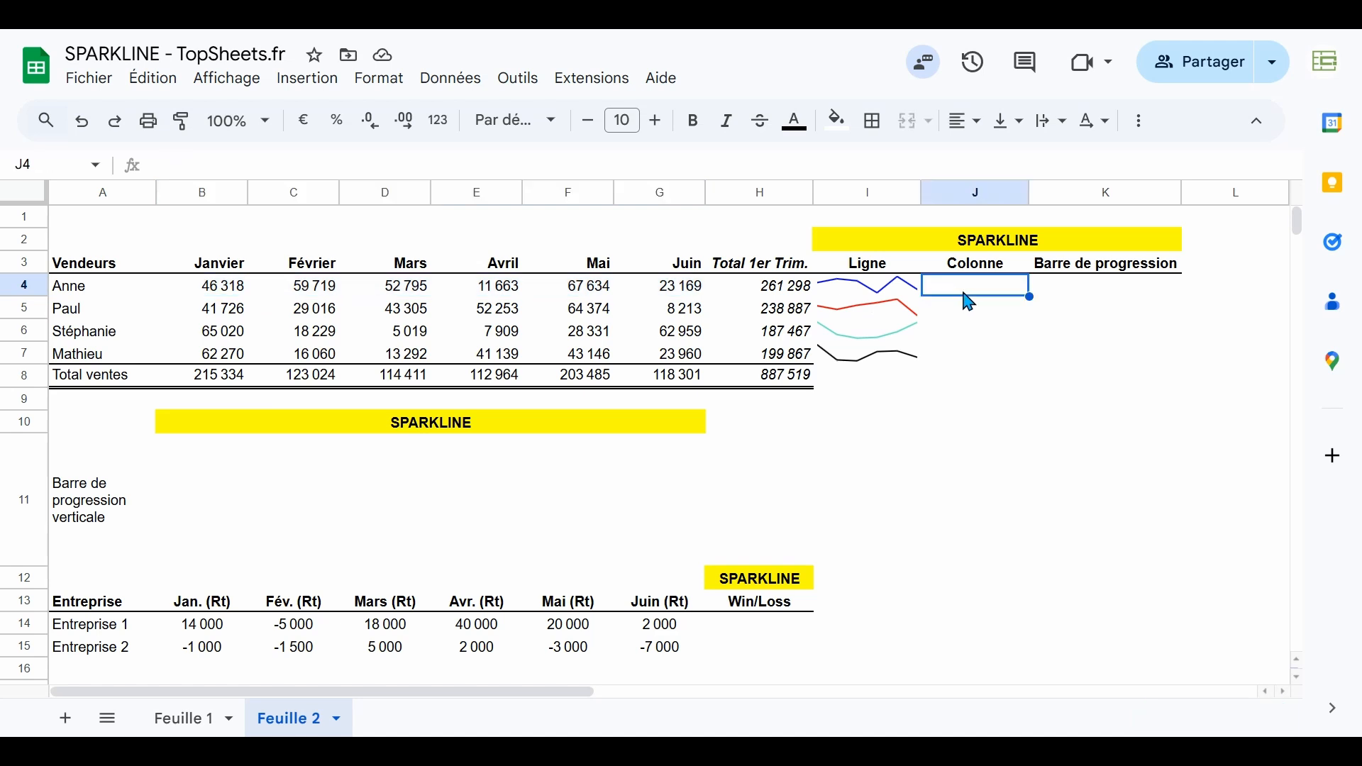
text(=)
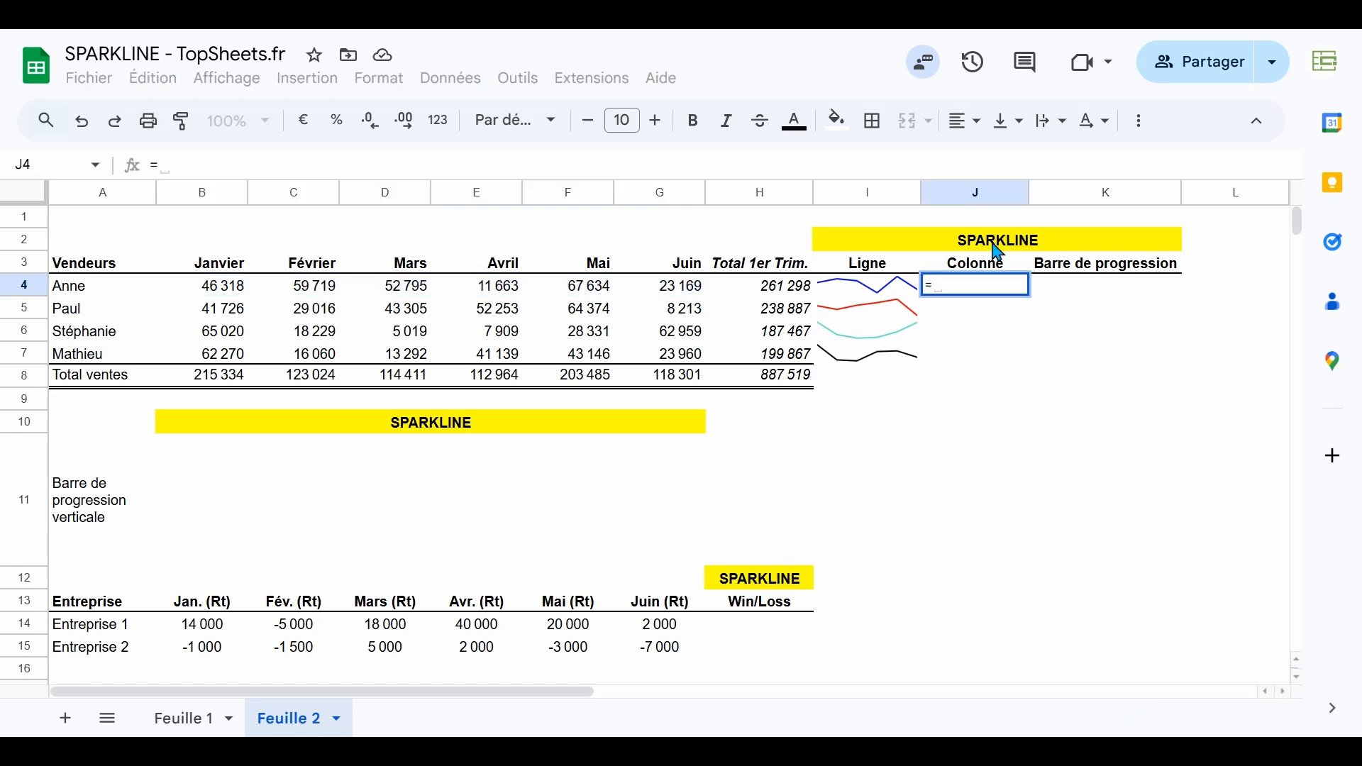
text(spa)
key(Tab)
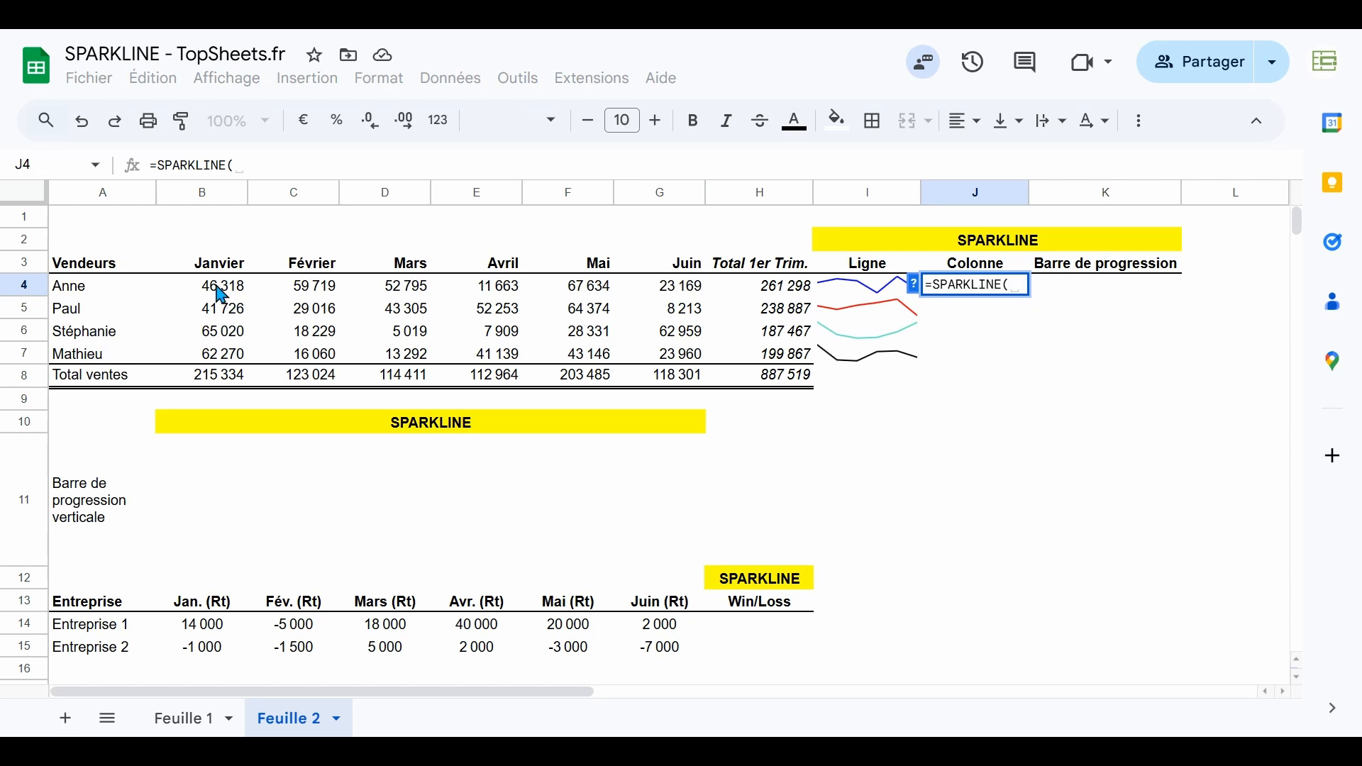
drag(216, 286, 670, 286)
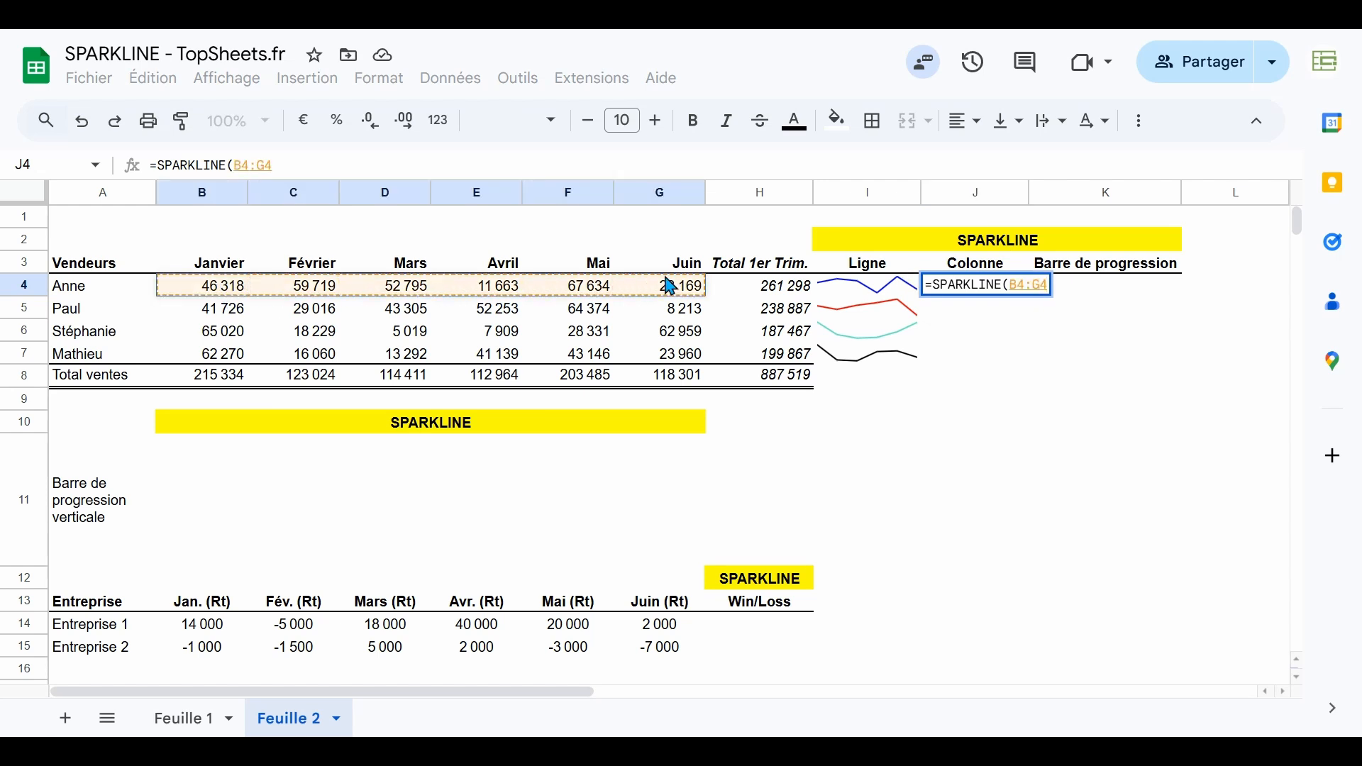
text(;{)
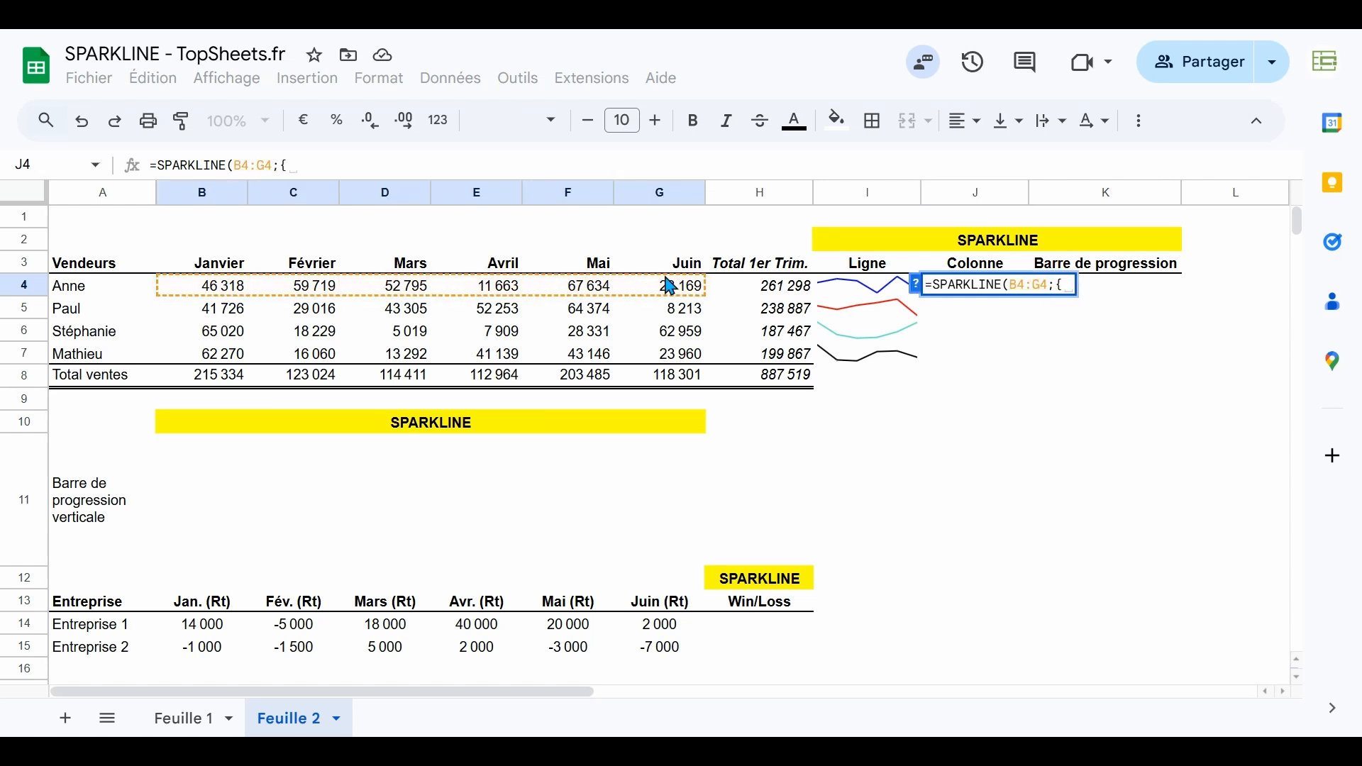
text(")
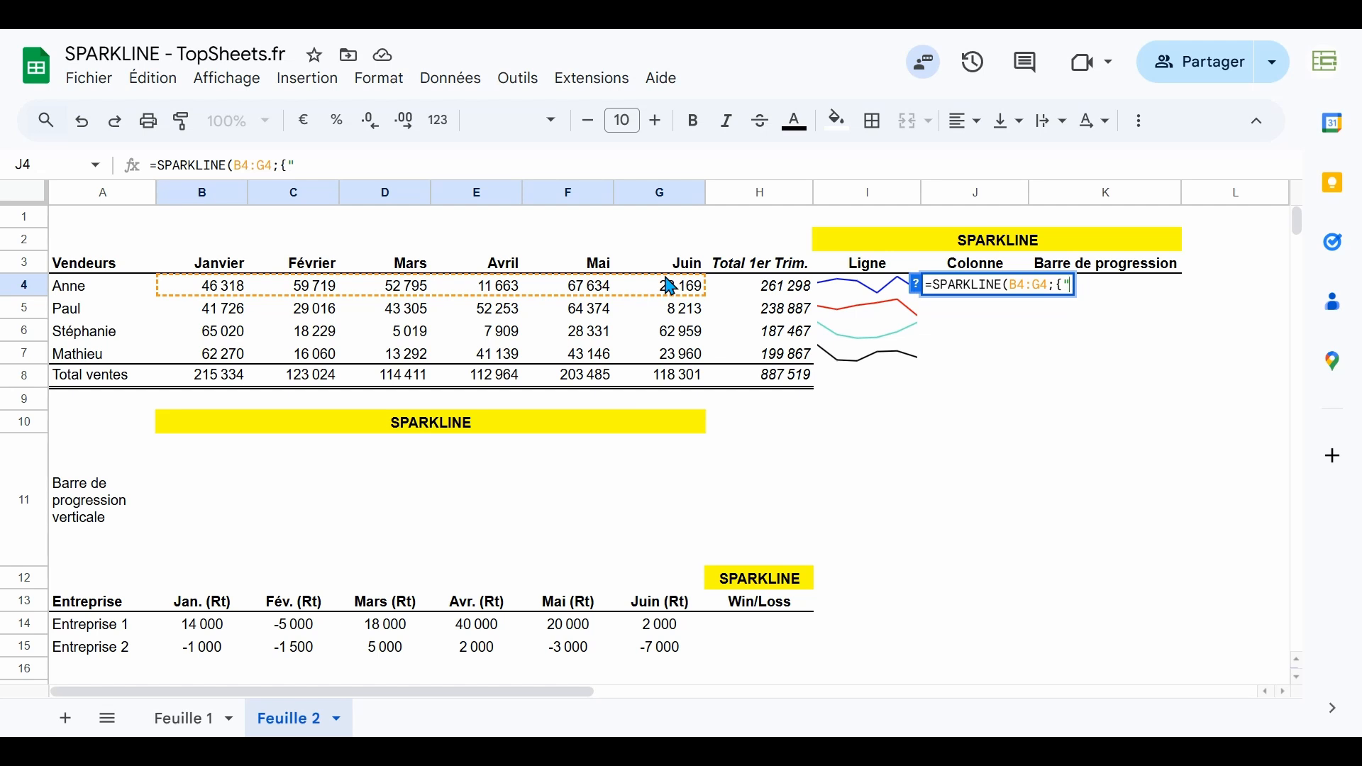
text(charttype)
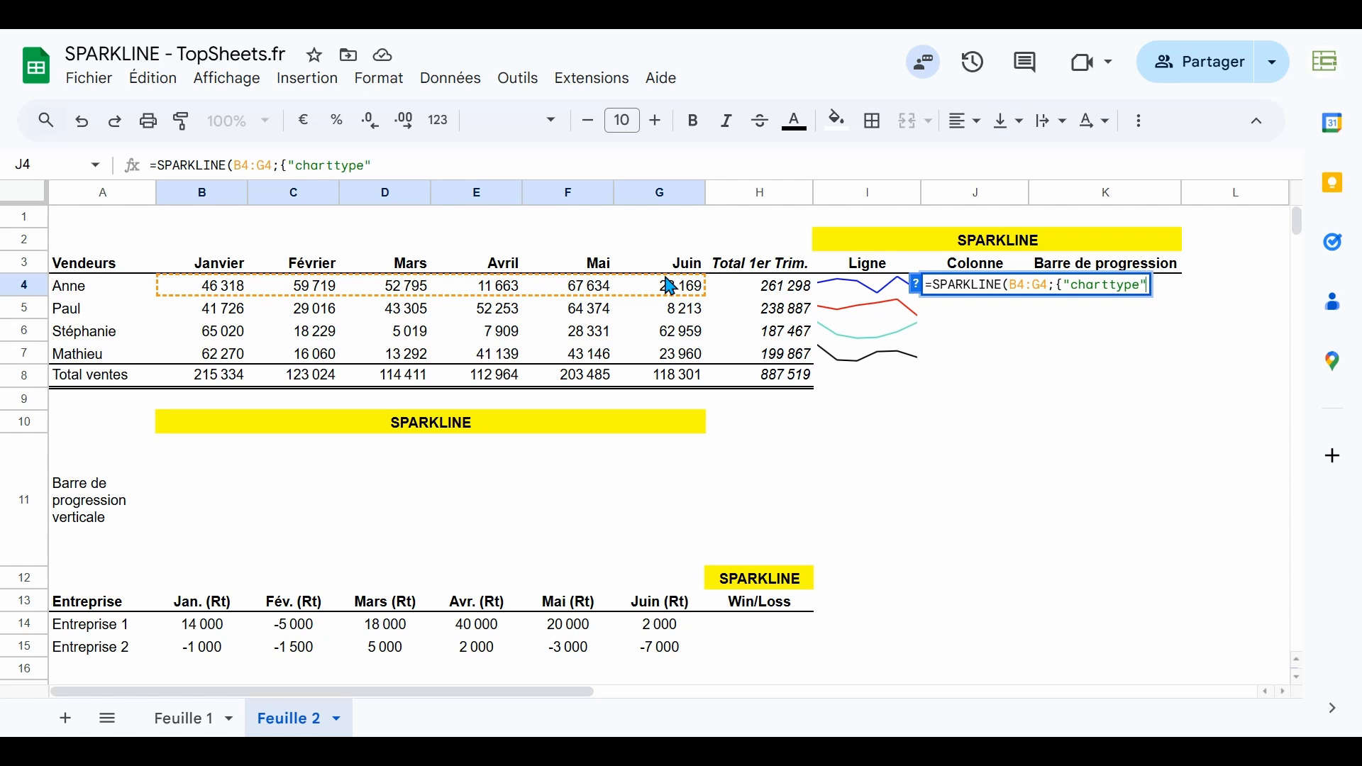
text("\"column")
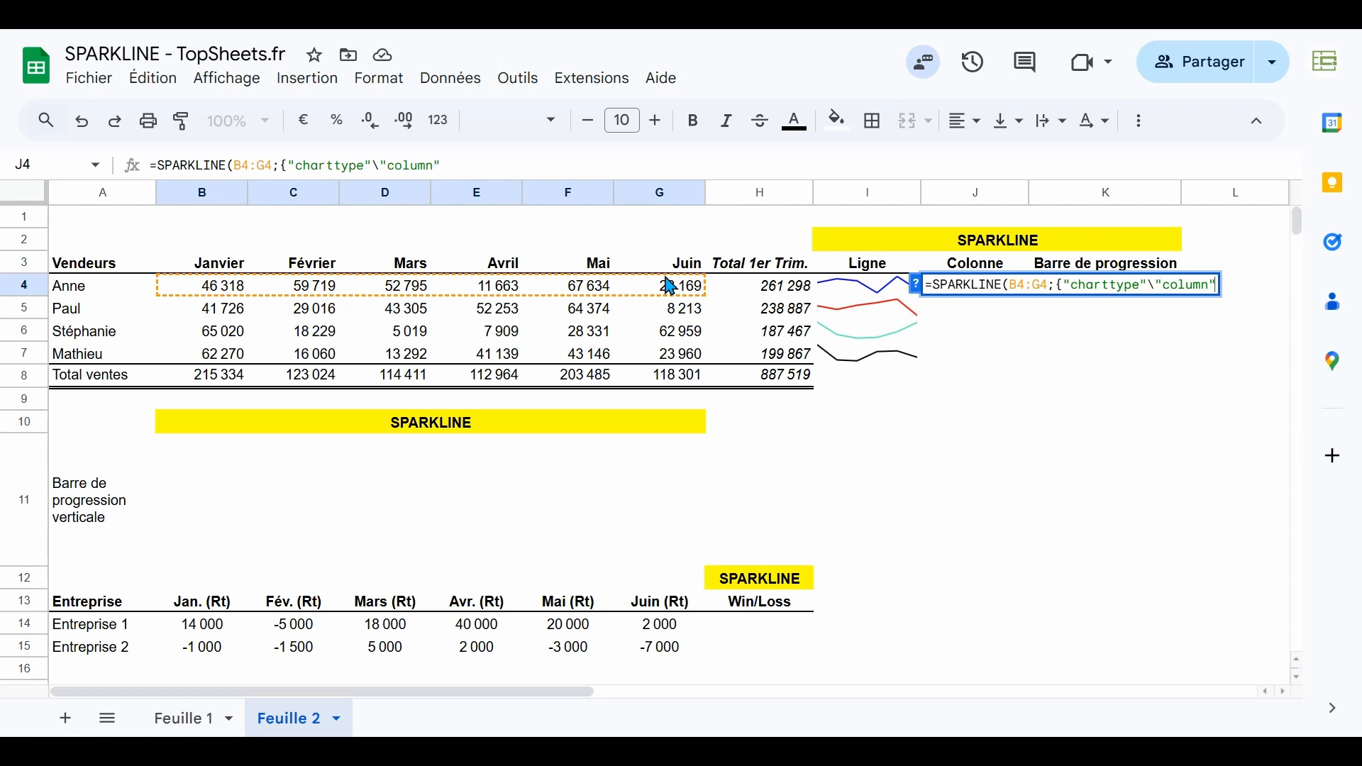
text(})
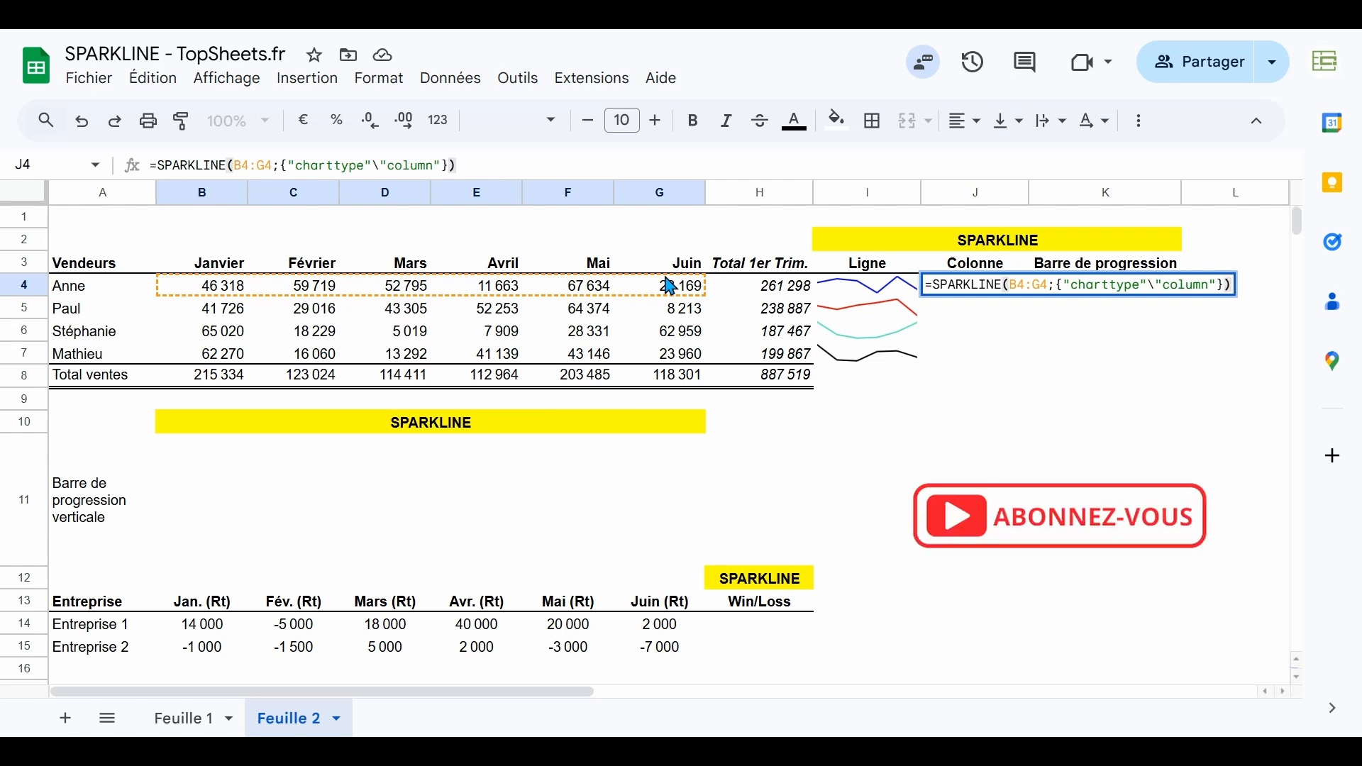
key(Return)
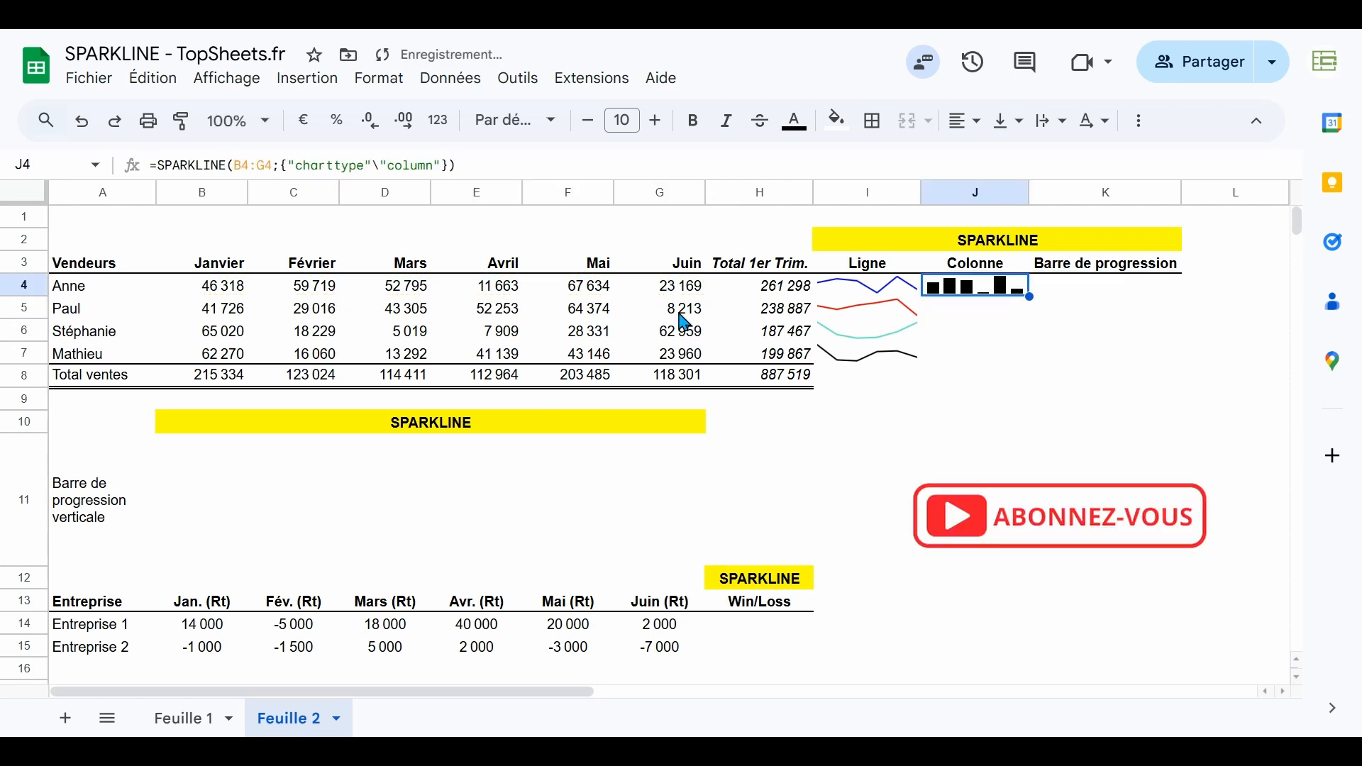
- Fill the column sparkline formula from J4 down to J7 and compare row 6's line and column charts
drag(1030, 296, 1022, 355)
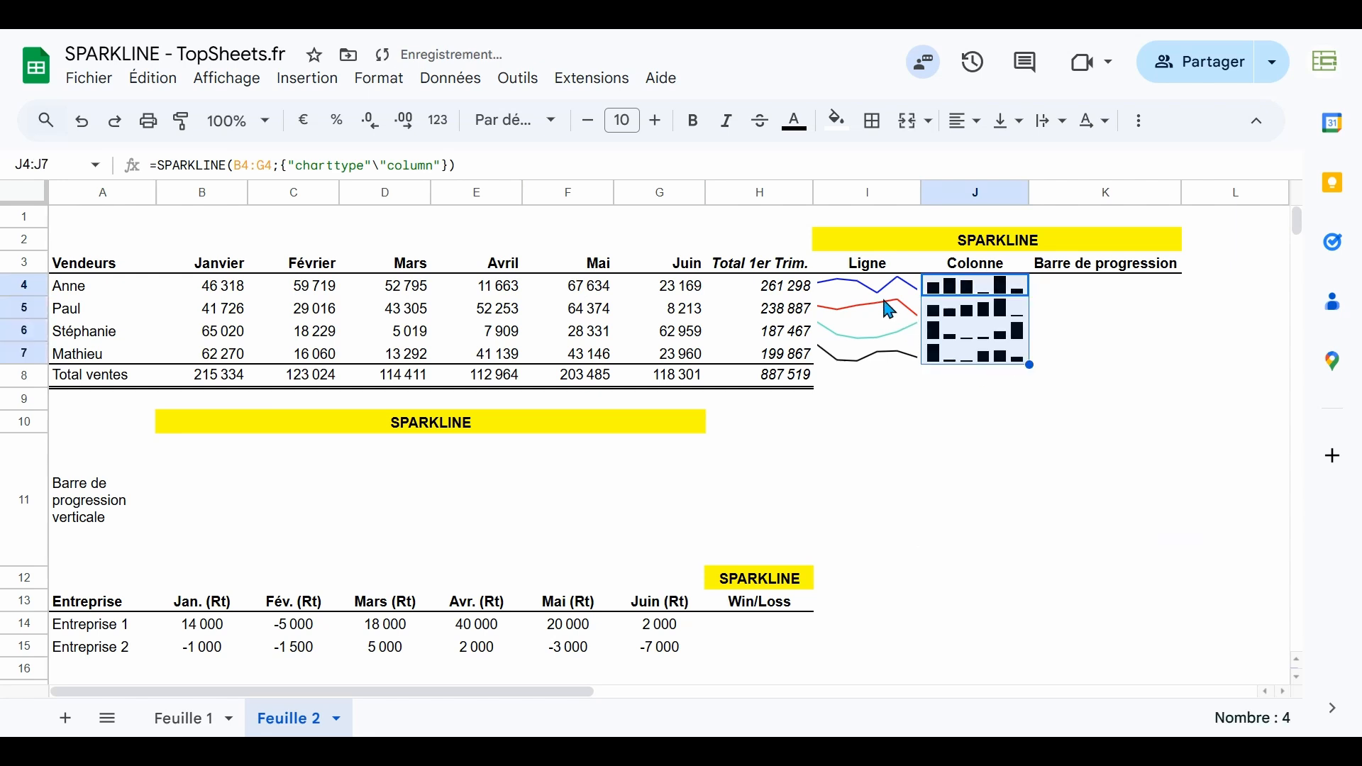
click(987, 334)
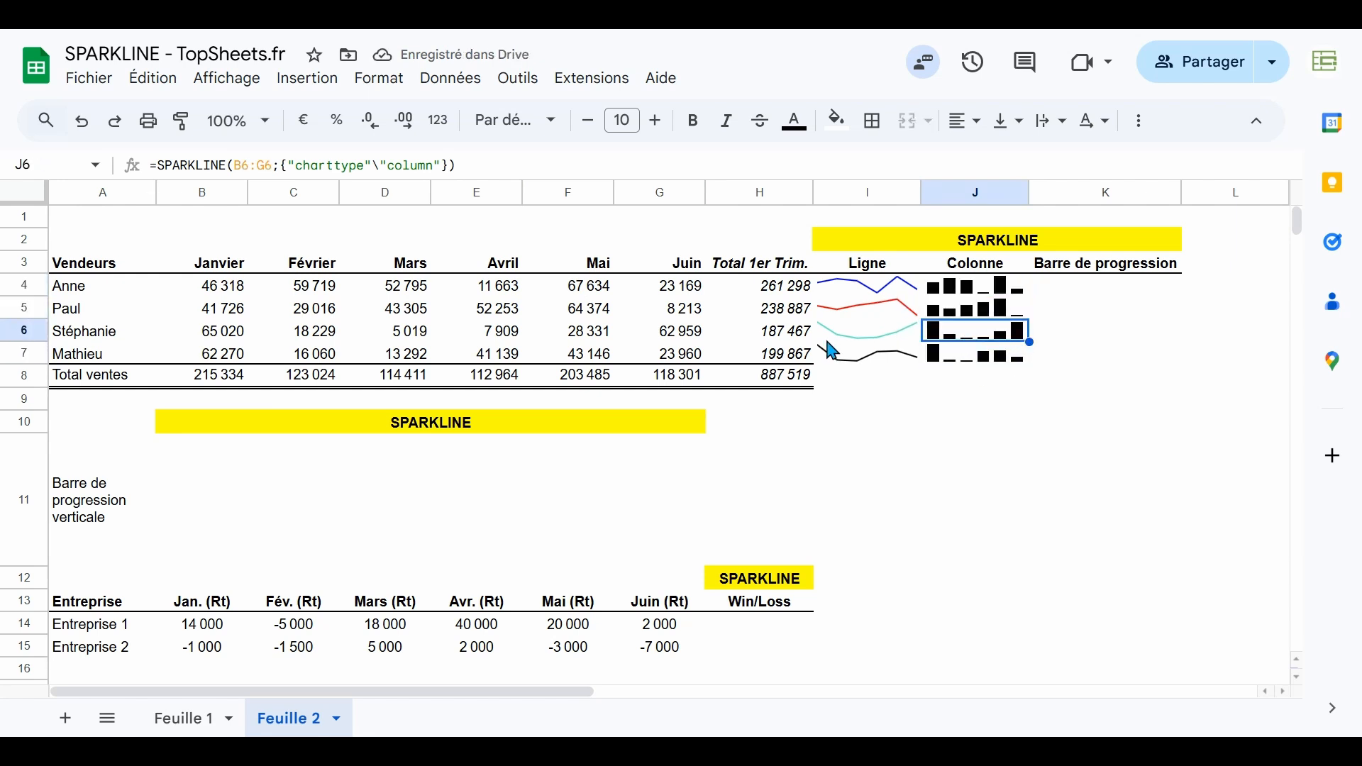
click(874, 340)
click(966, 342)
- Add a blue color option to J4 so the formula reads =SPARKLINE(B4:G4;{"charttype"\"column";"color"\"blue"})
click(969, 293)
click(444, 165)
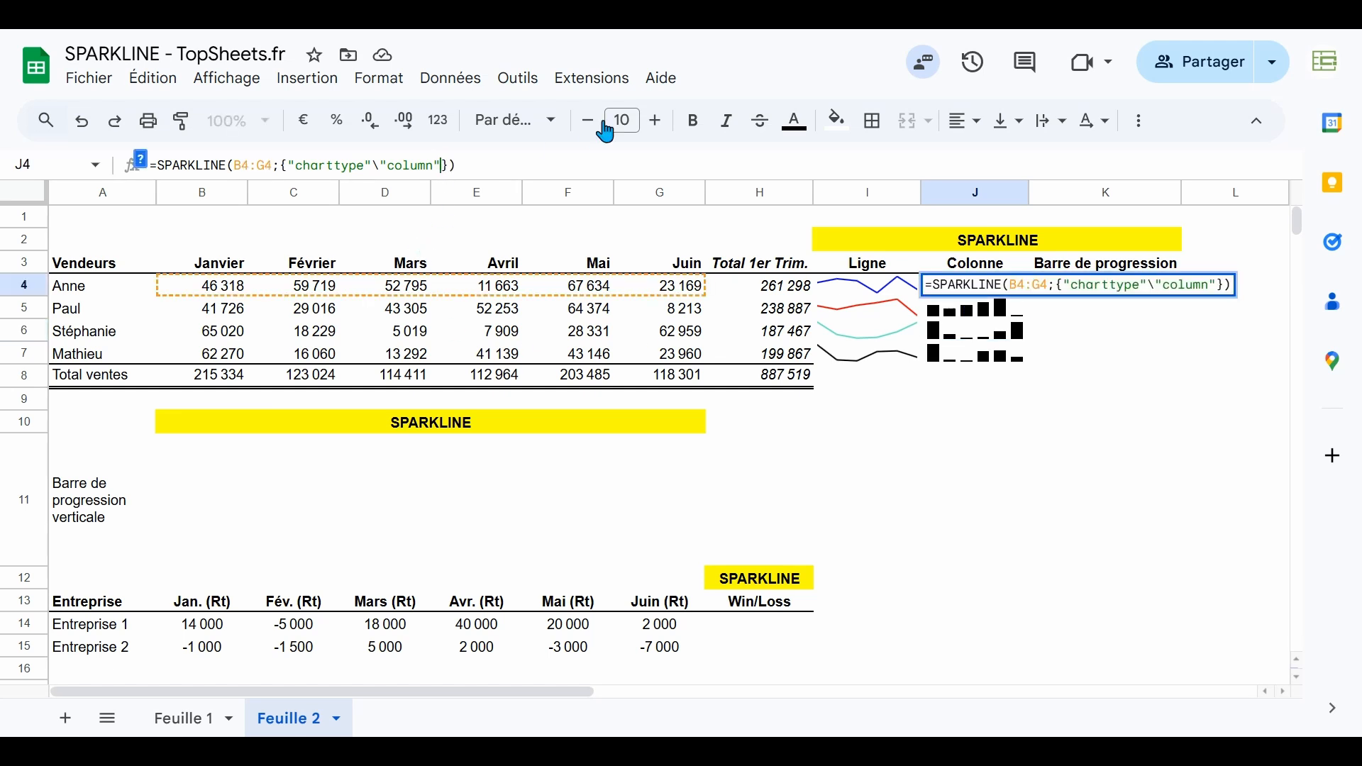
text(;"color")
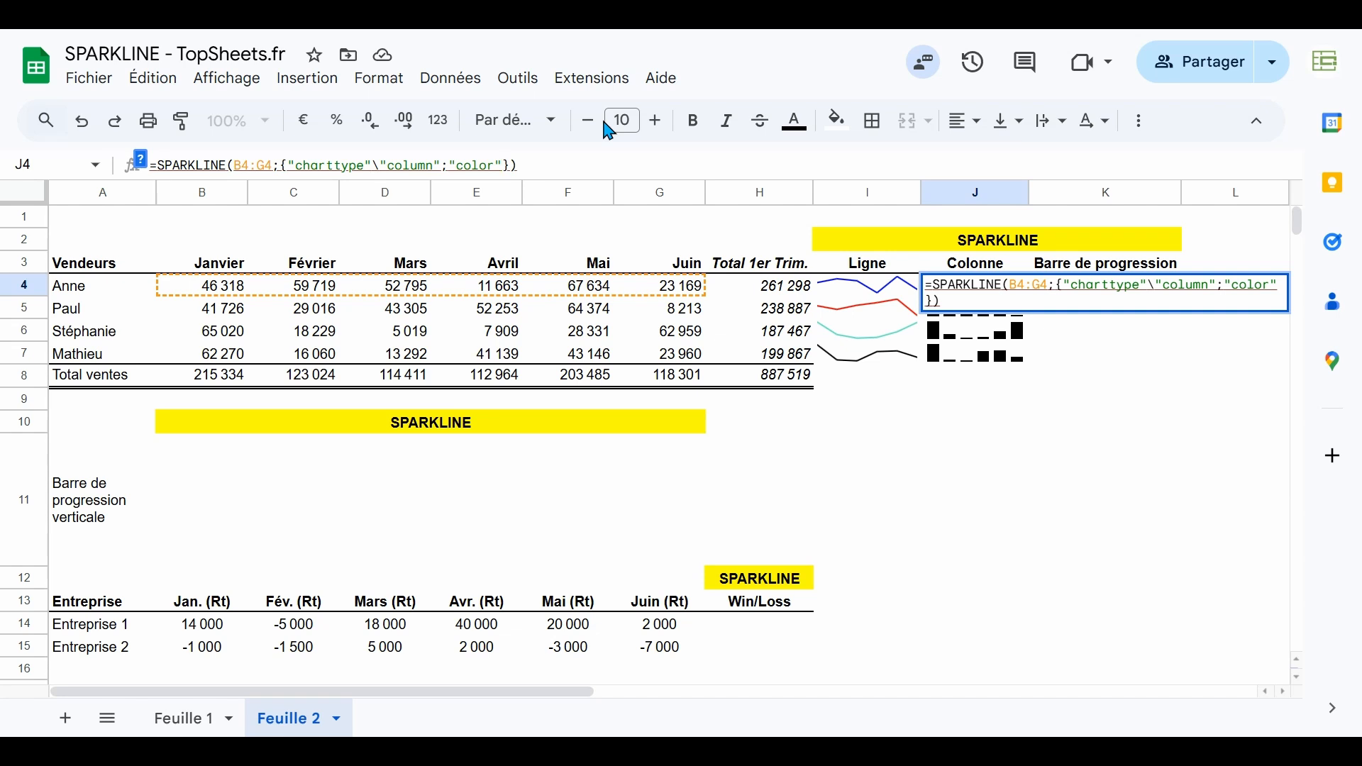
text(\")
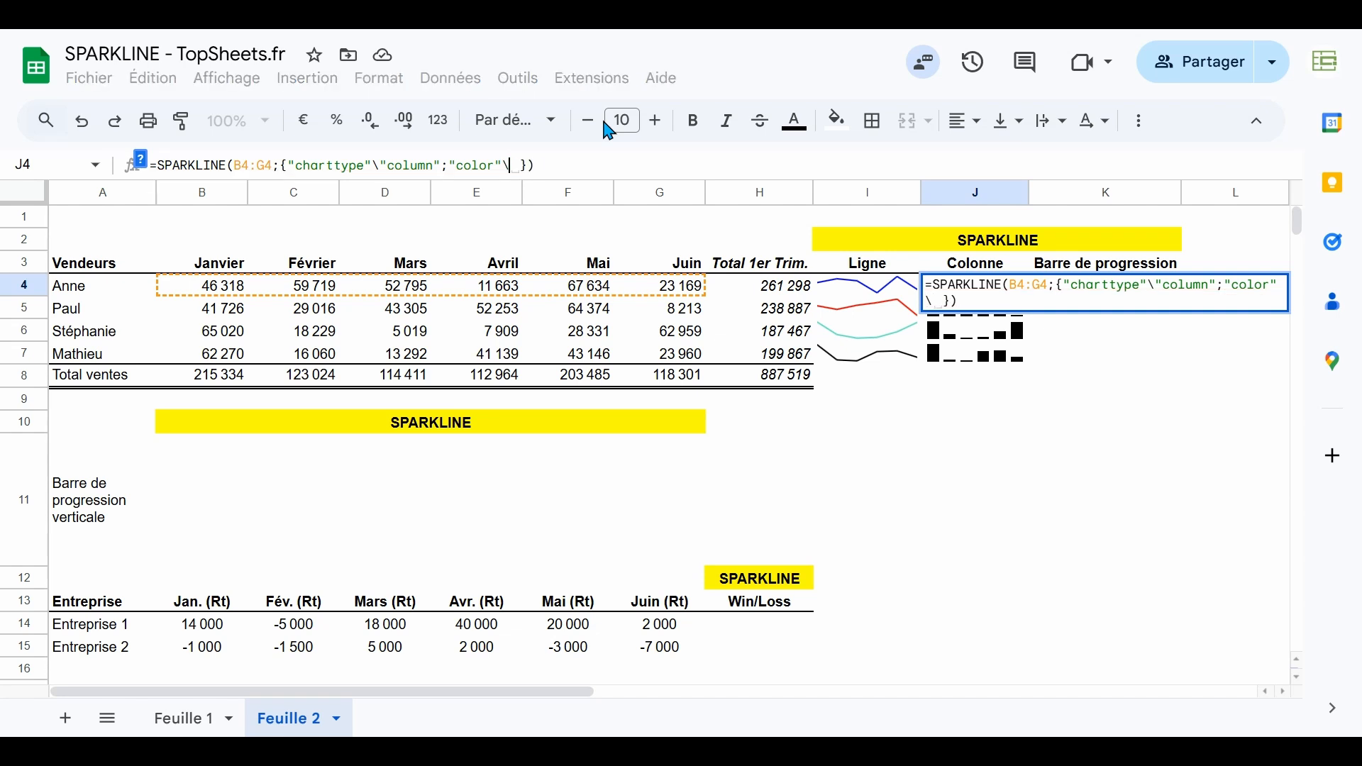
text(blue")
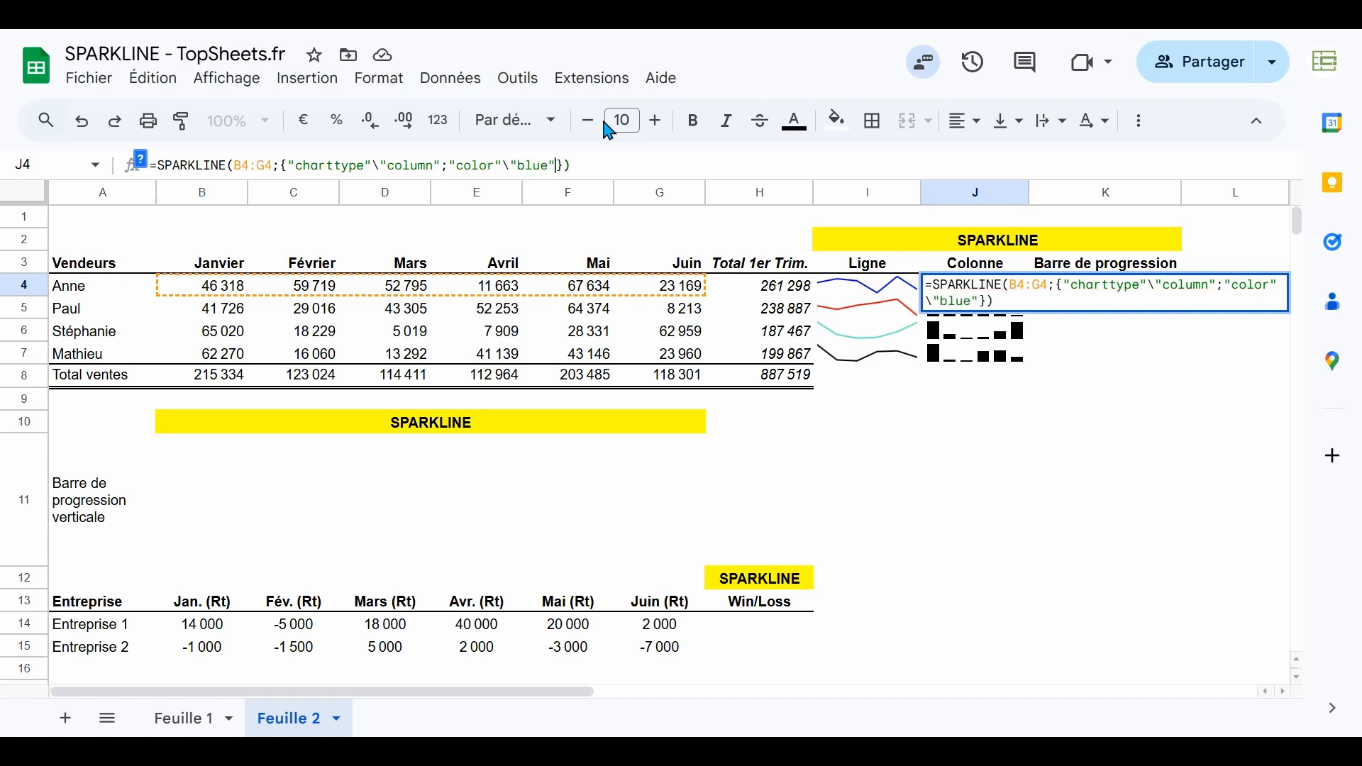
key(Return)
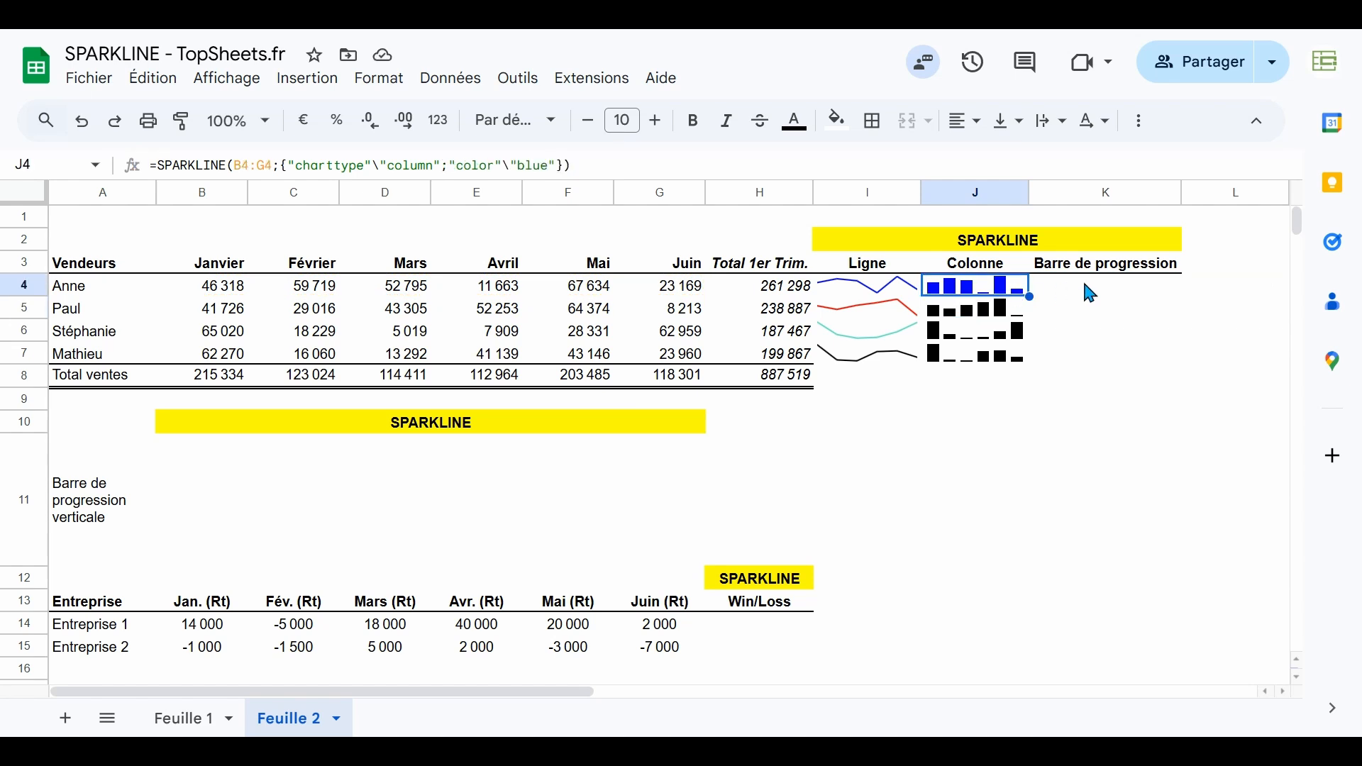
- Create a bar sparkline in K4 with the formula =SPARKLINE(B4:G4;{"charttype"\"bar"})
click(1100, 293)
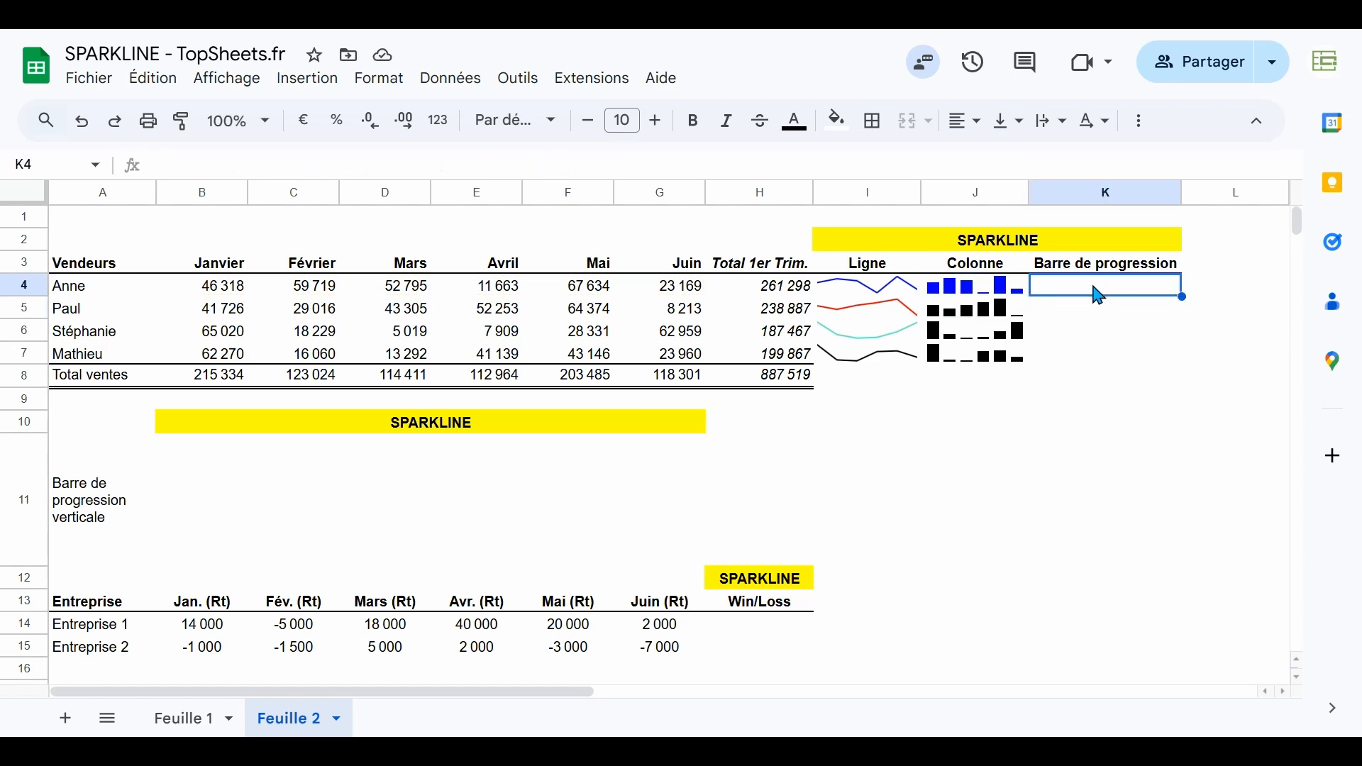
text(=)
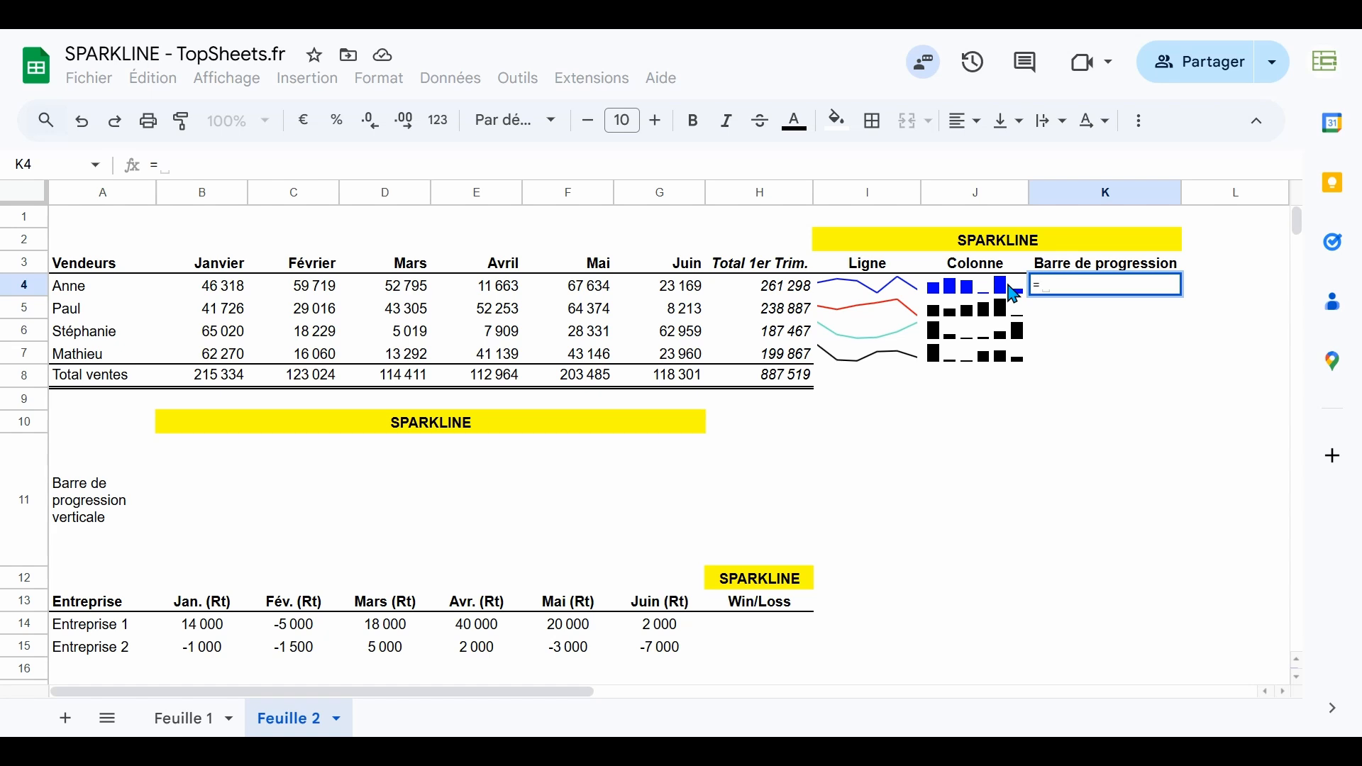
text(sa)
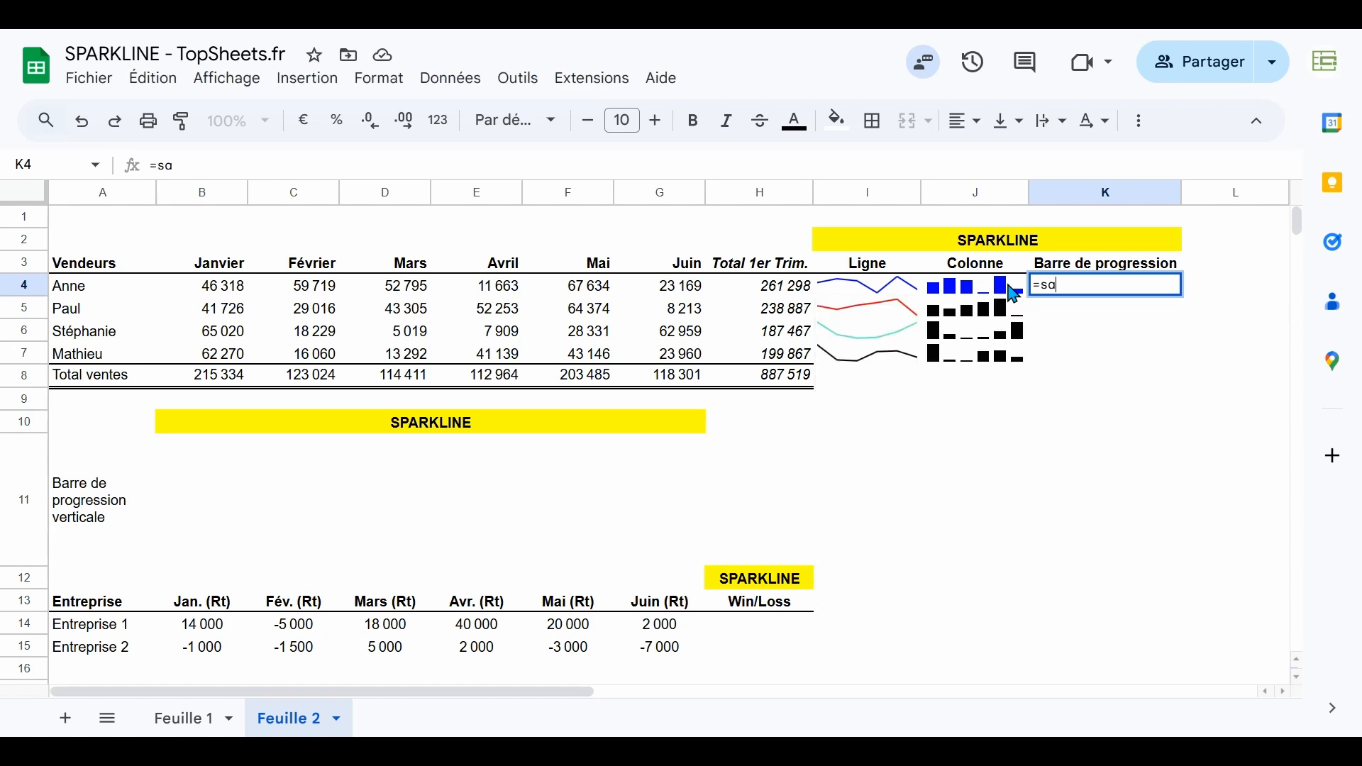
key(BackSpace)
text(par)
key(Tab)
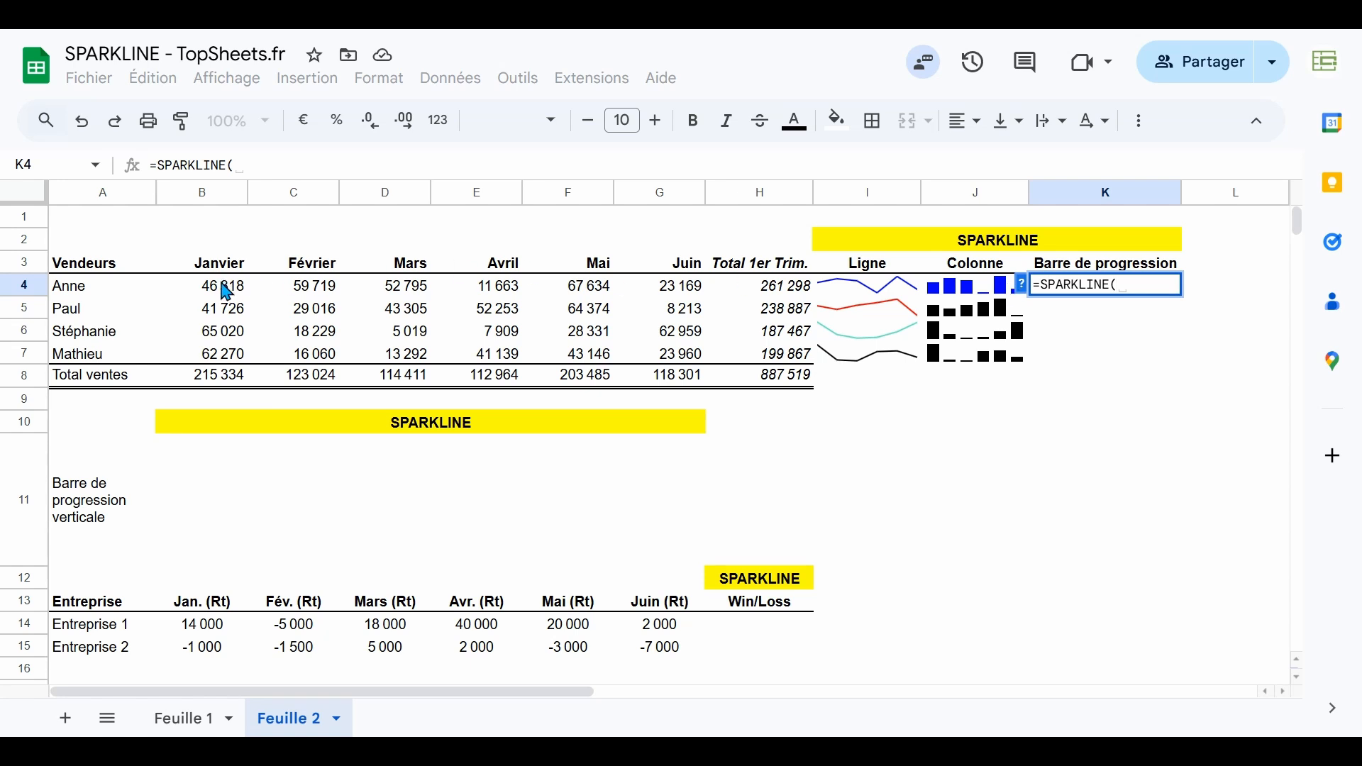
drag(222, 288, 674, 292)
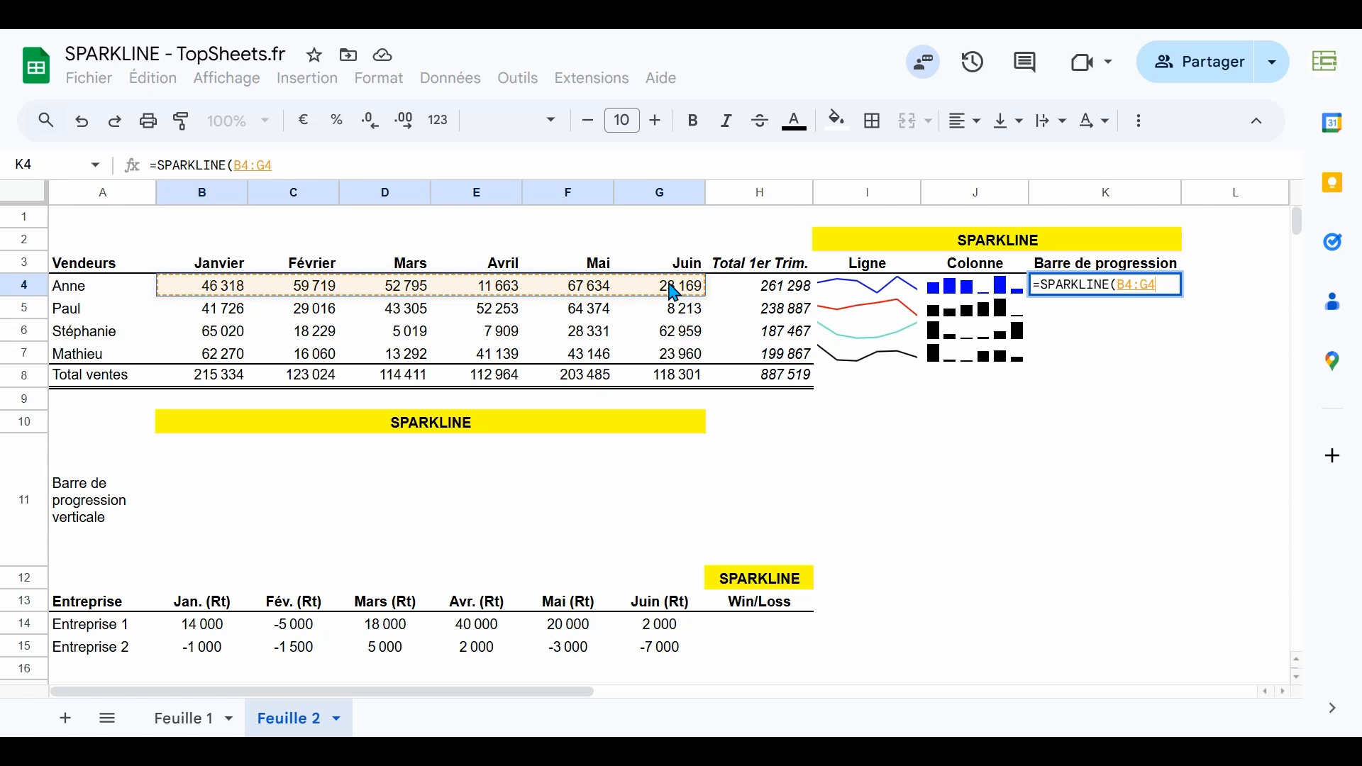
text(;{)
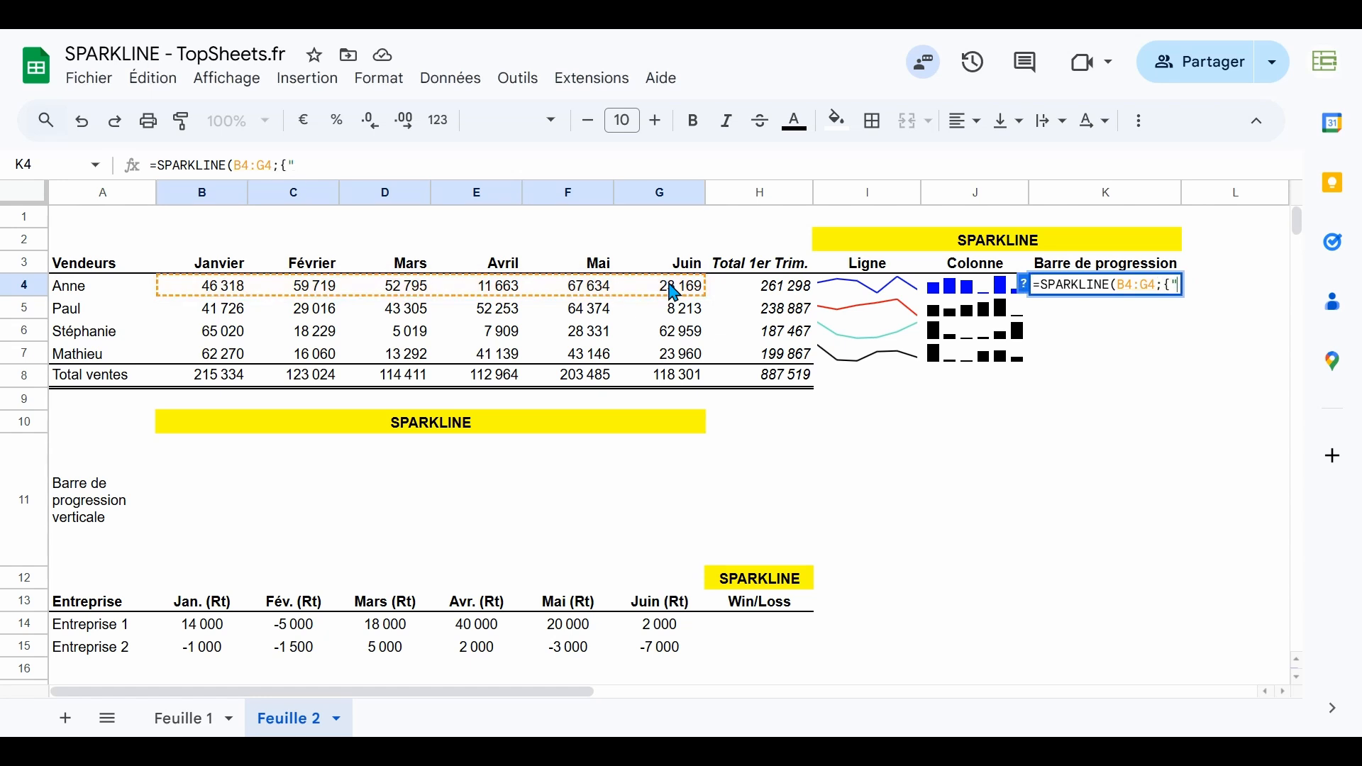
text("charttype")
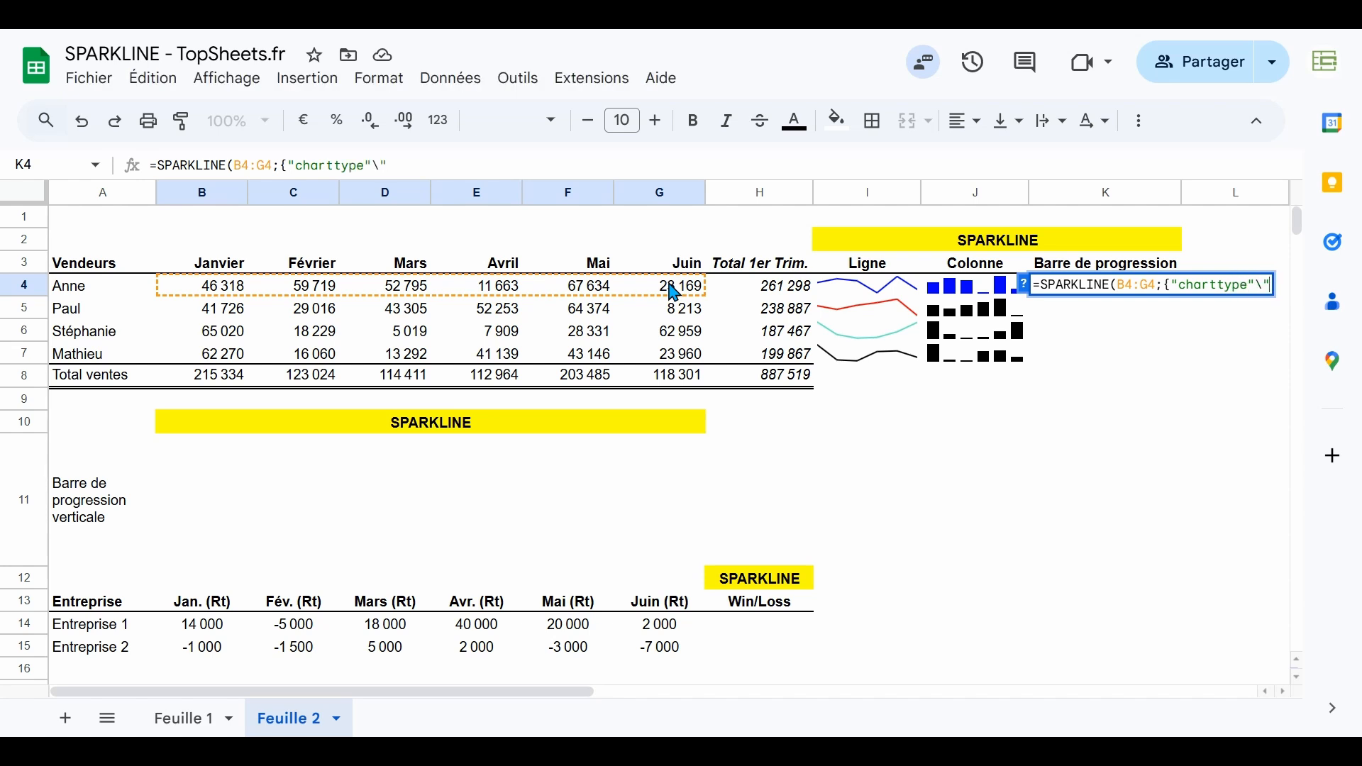
text(\"bar")
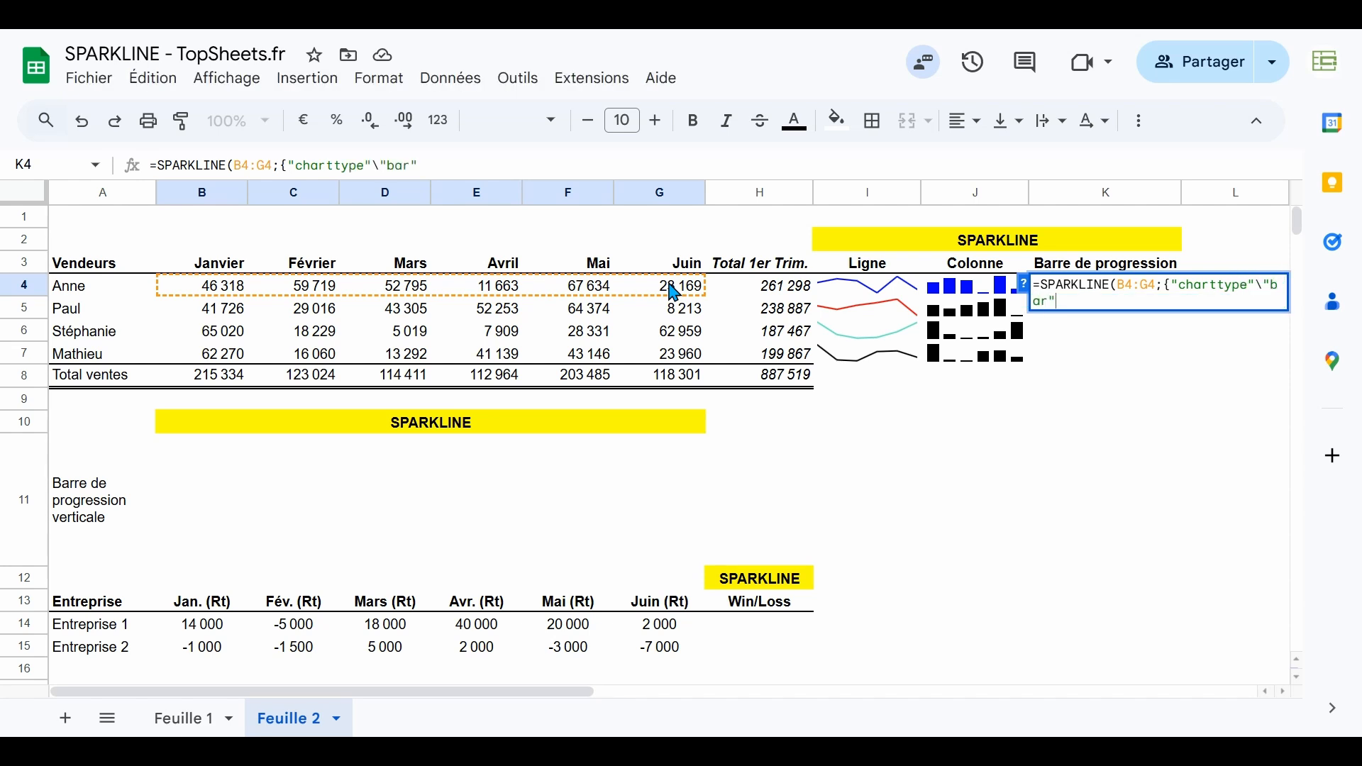
text(}))
key(Return)
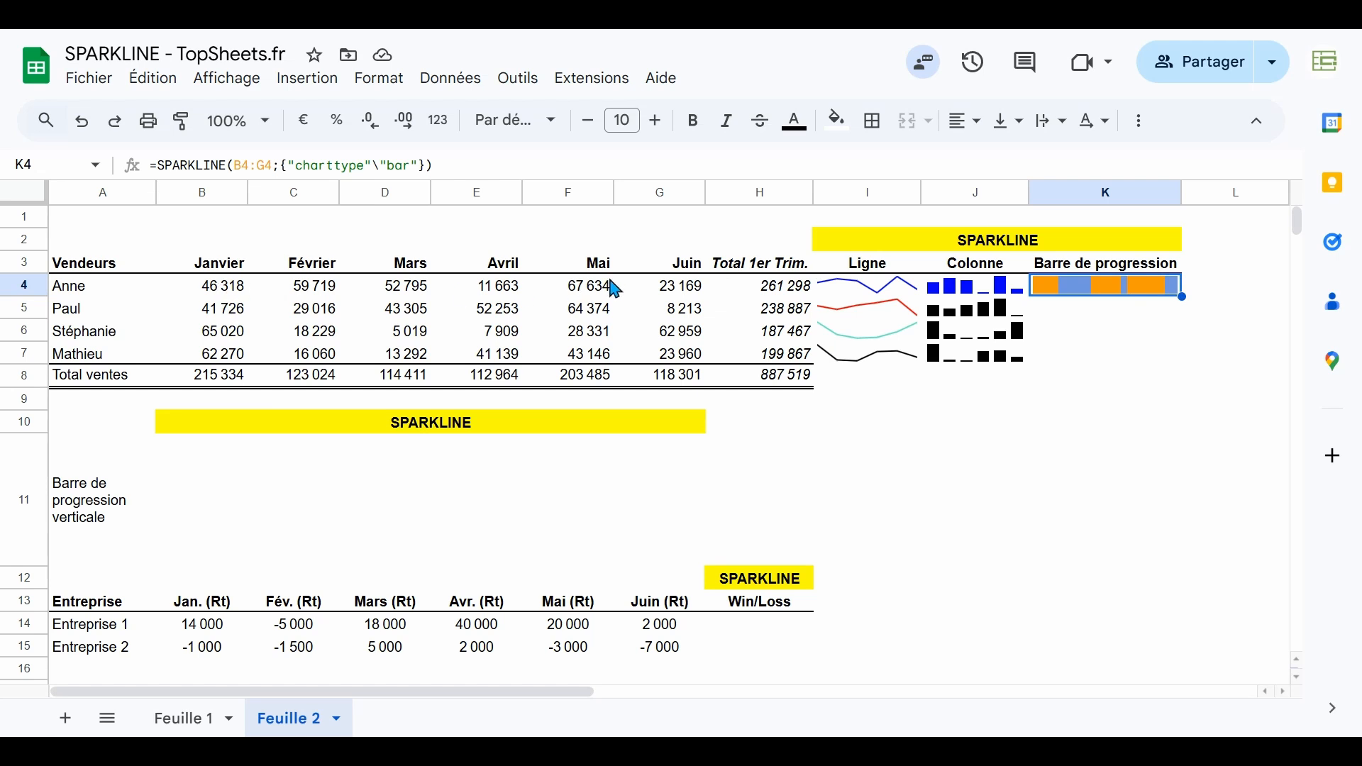
- Try the value 100000 in G4 to test the bar sparkline, and undo that change
click(674, 296)
text(10)
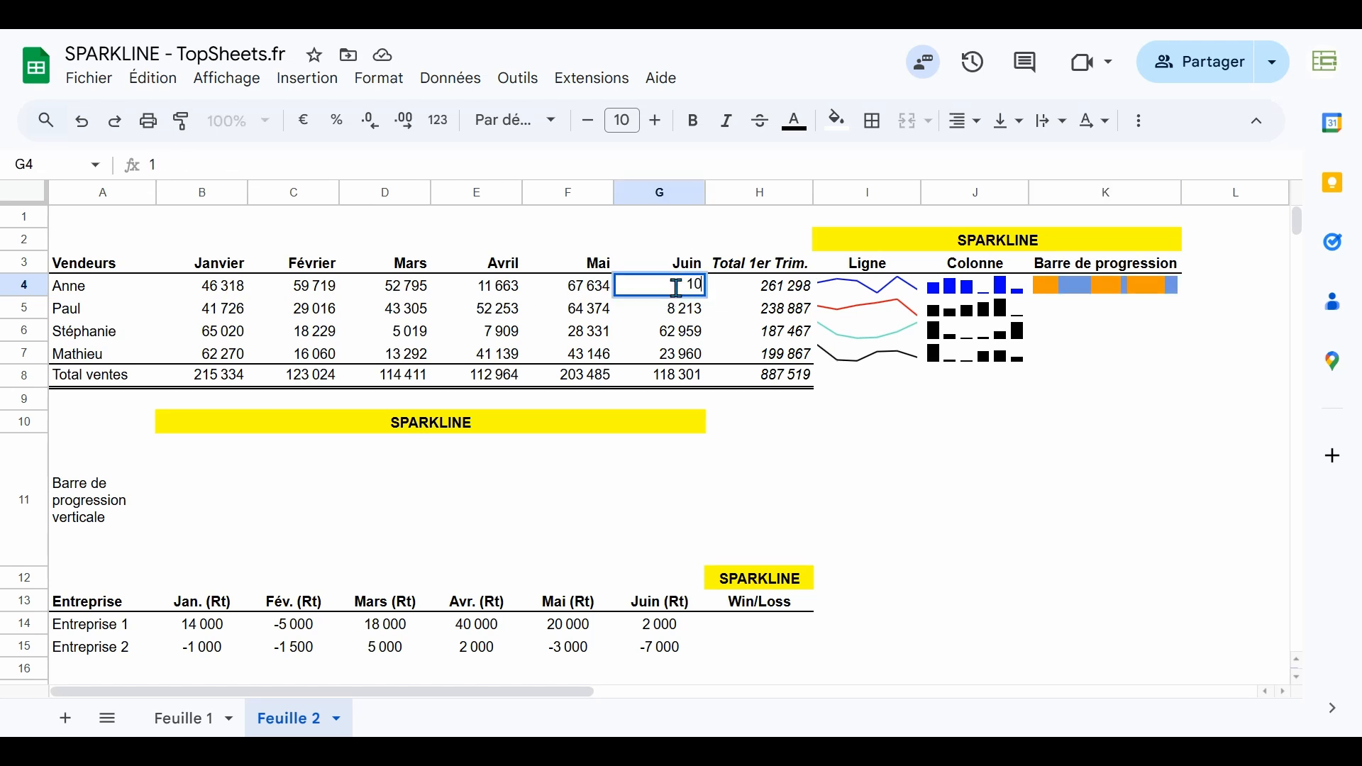
text(0000)
key(Return)
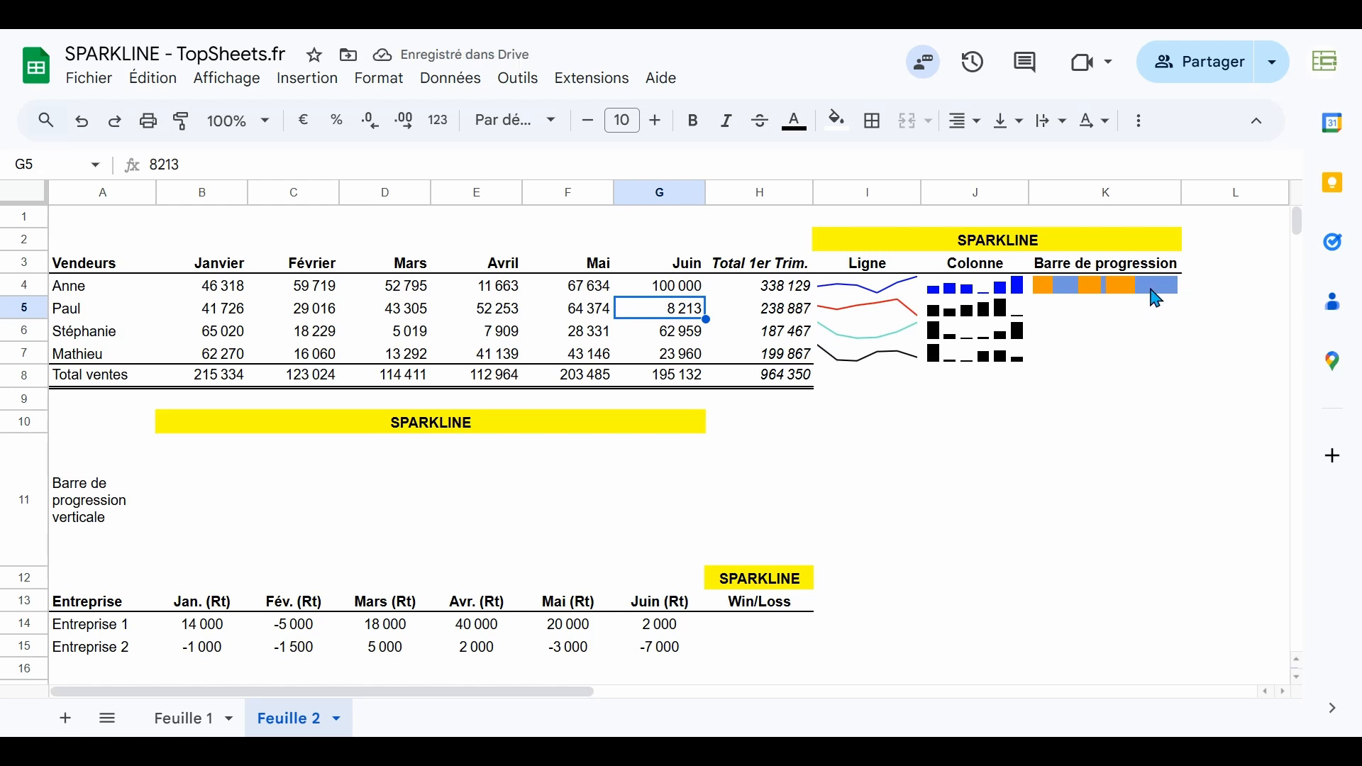
key(ctrl+z)
- Replace the monthly range in K4's bar sparkline with the total in H4
click(1136, 284)
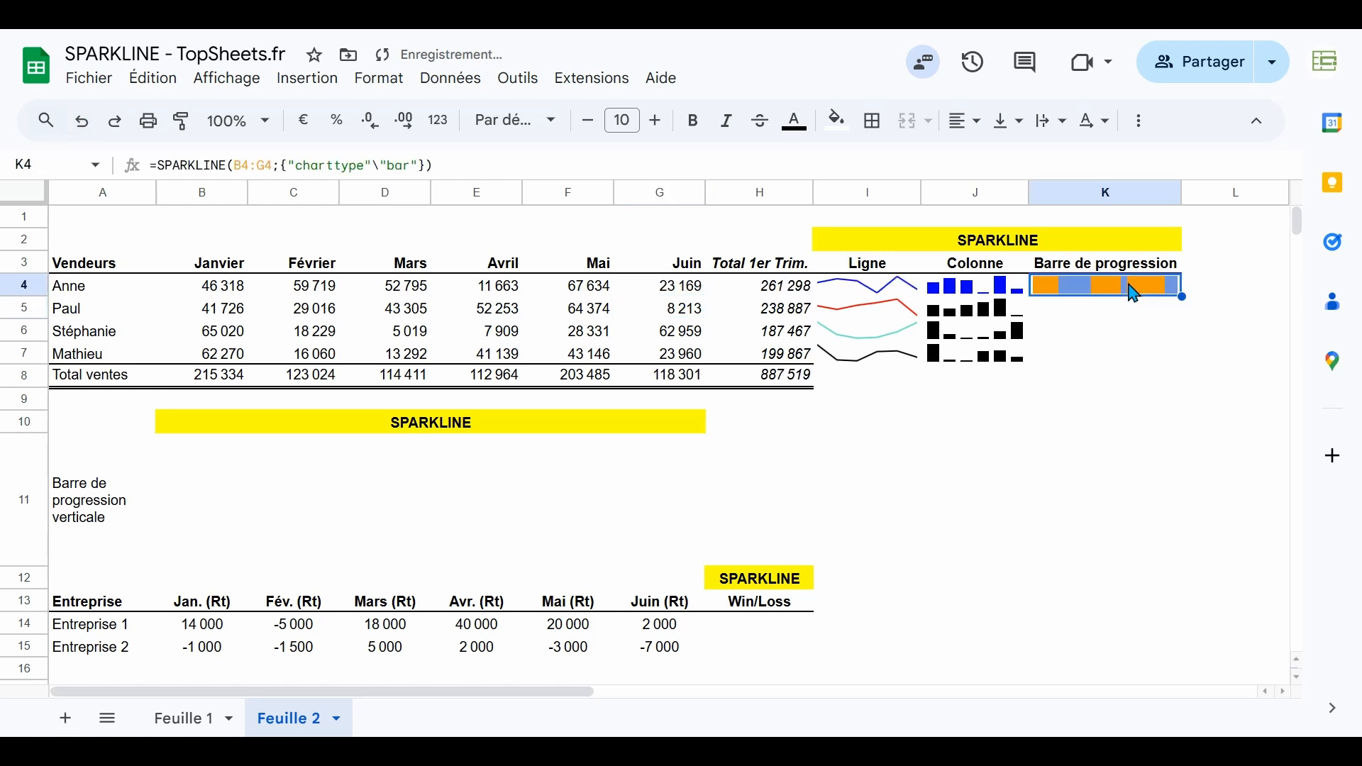
double_click(1129, 291)
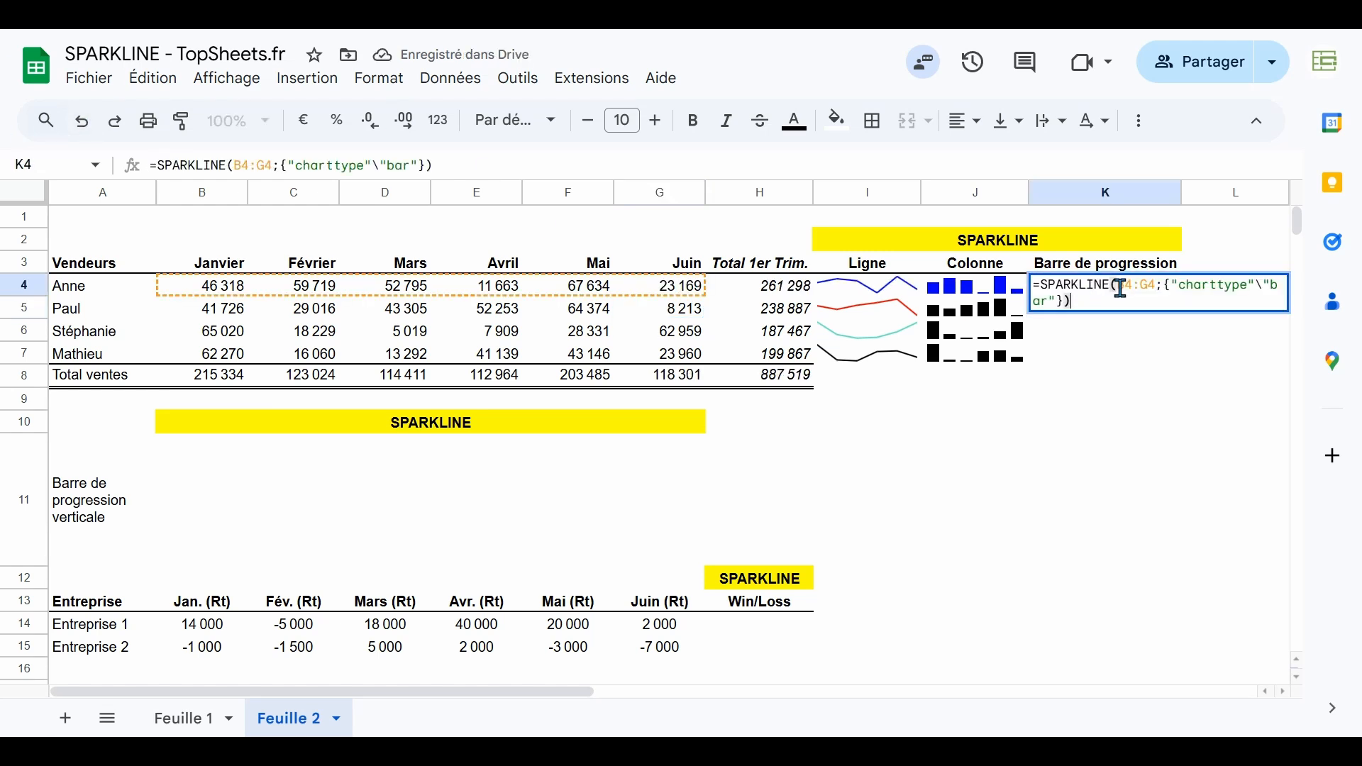
drag(1113, 283, 1155, 287)
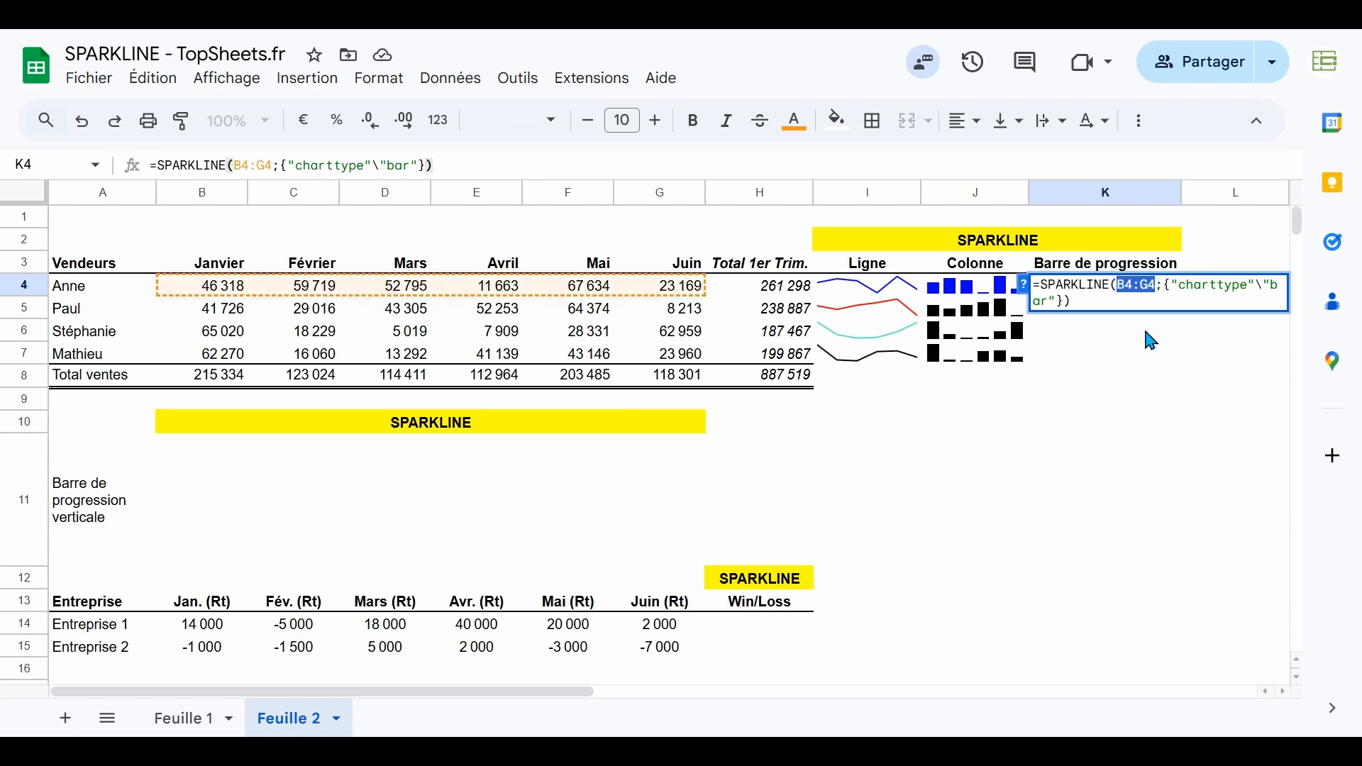
key(BackSpace)
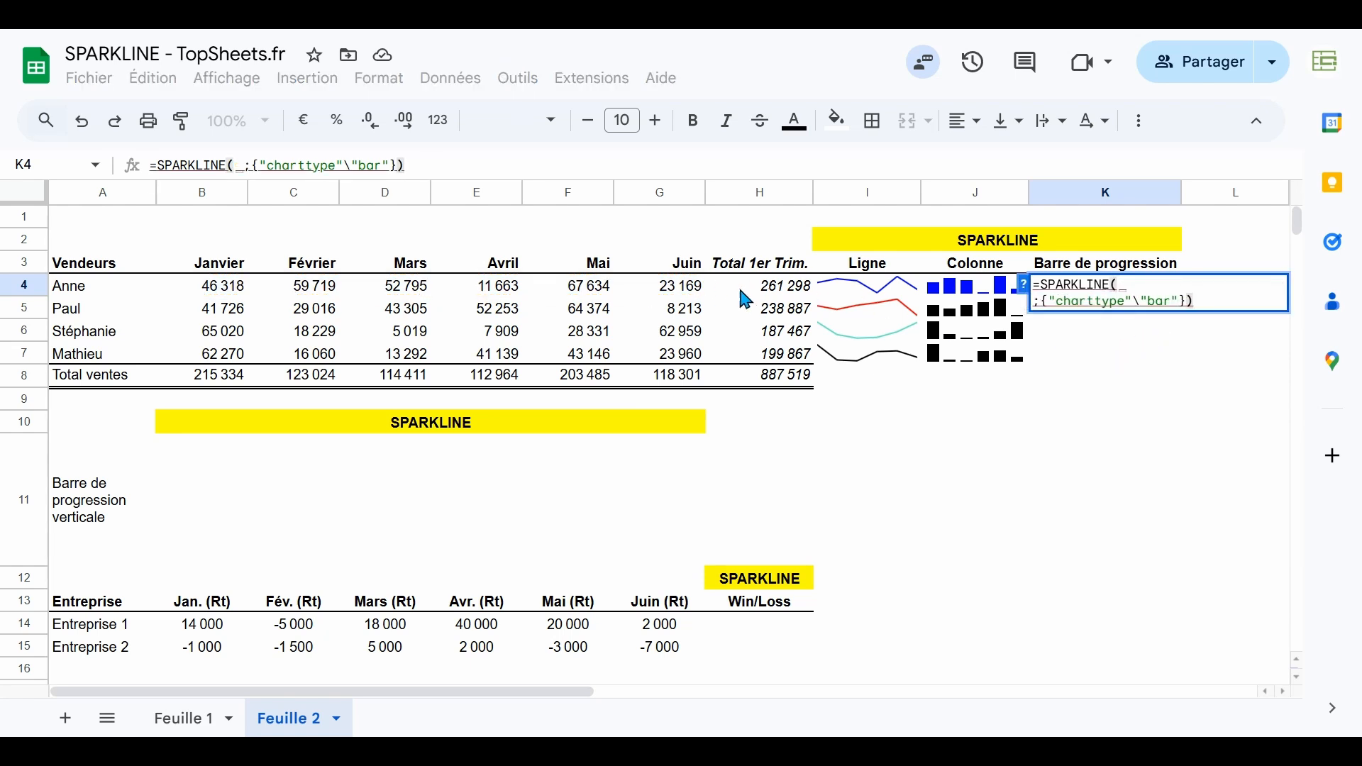
click(775, 290)
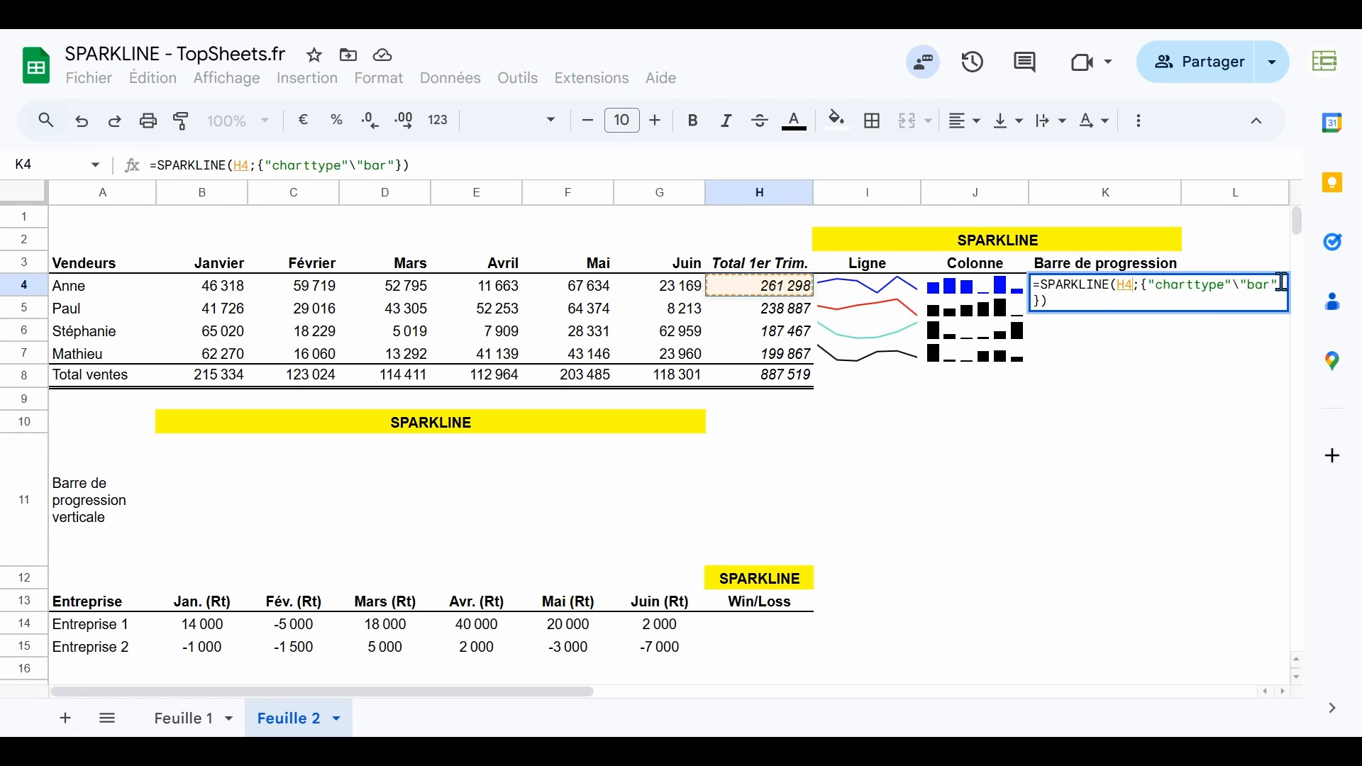
key(Return)
- Add a maximum of 300000 to K4 so the formula reads =SPARKLINE(H4;{"charttype"\"bar";"max"\300000})
click(1123, 285)
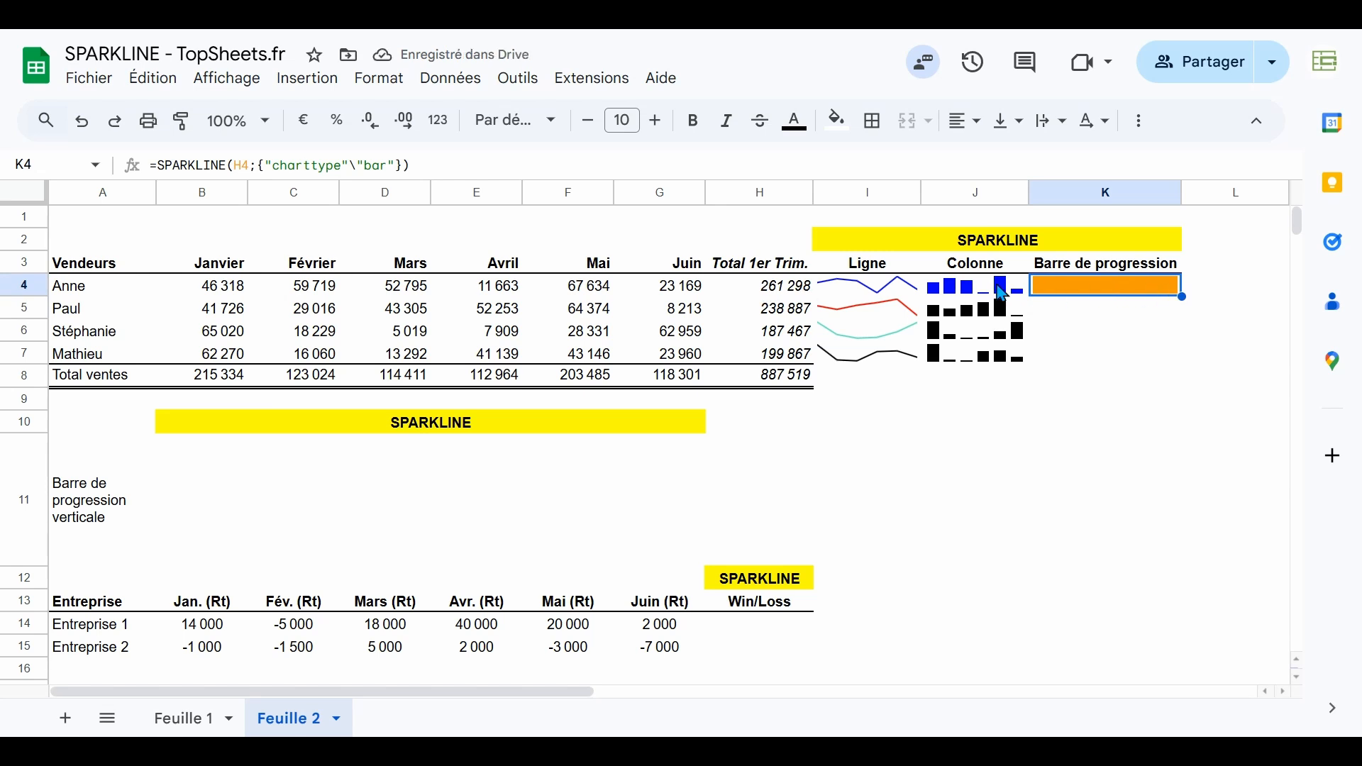
click(395, 165)
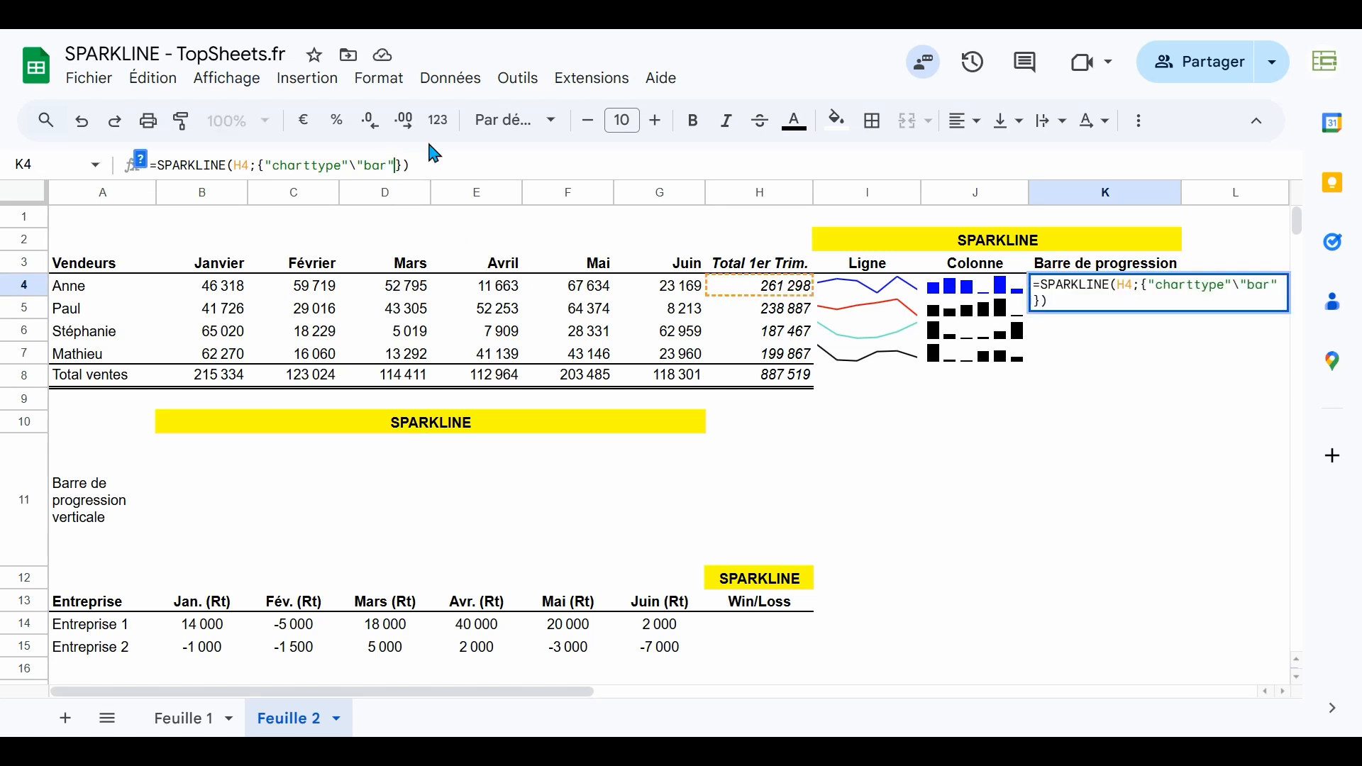
text(;"max"\)
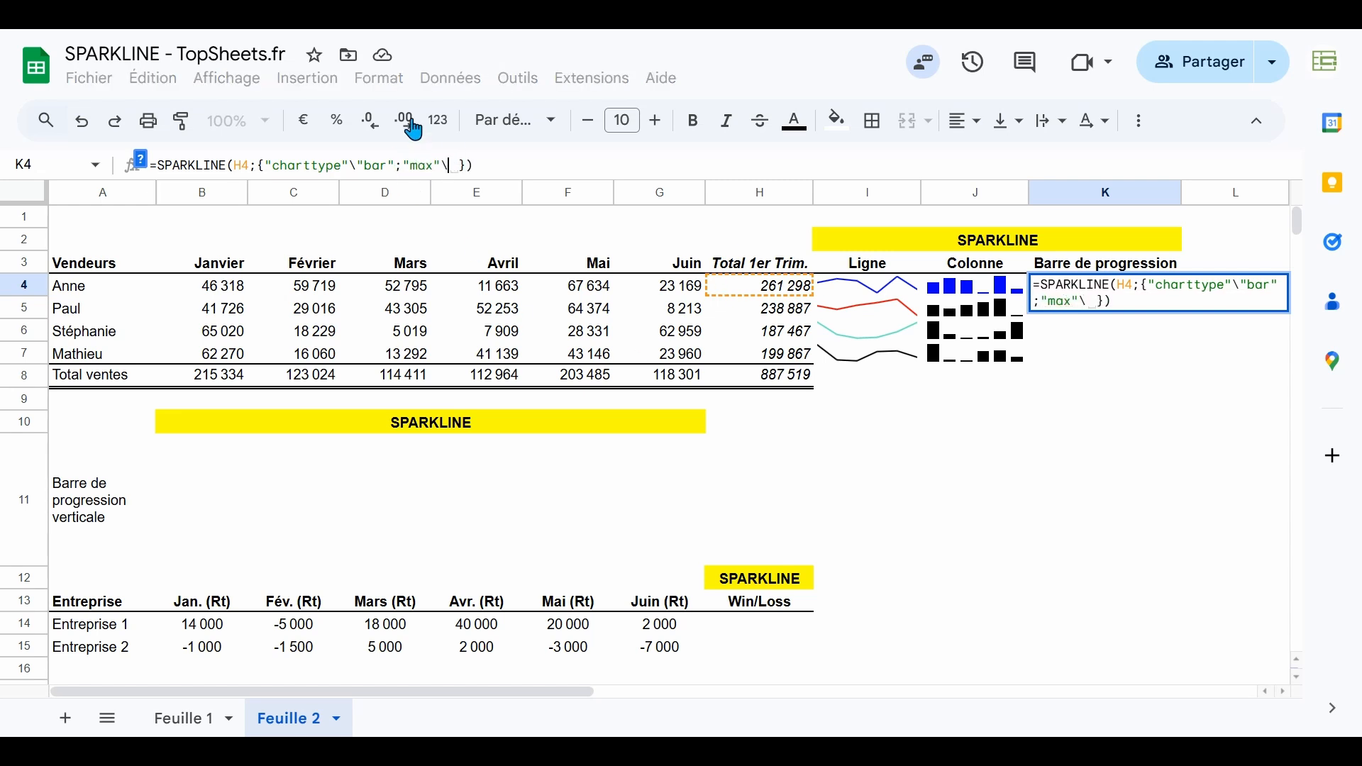
text(300000)
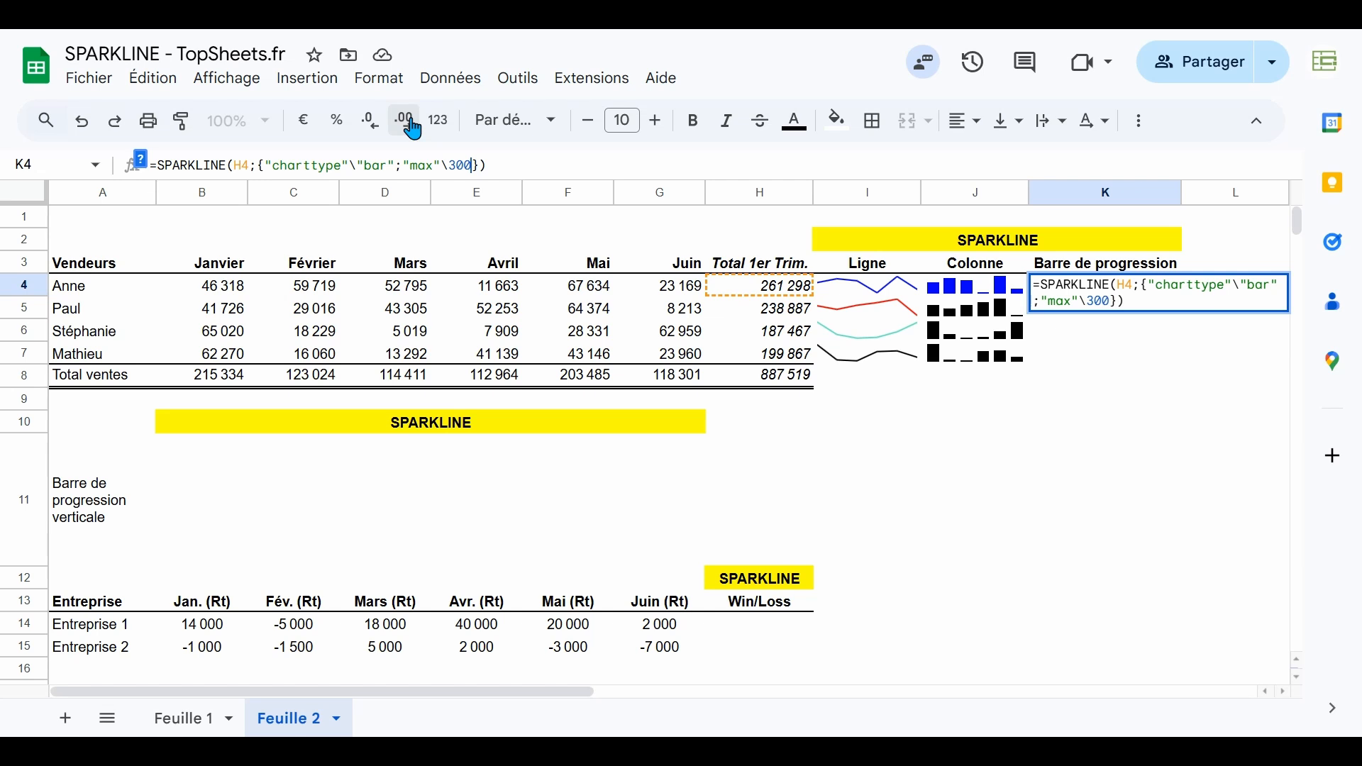
key(Return)
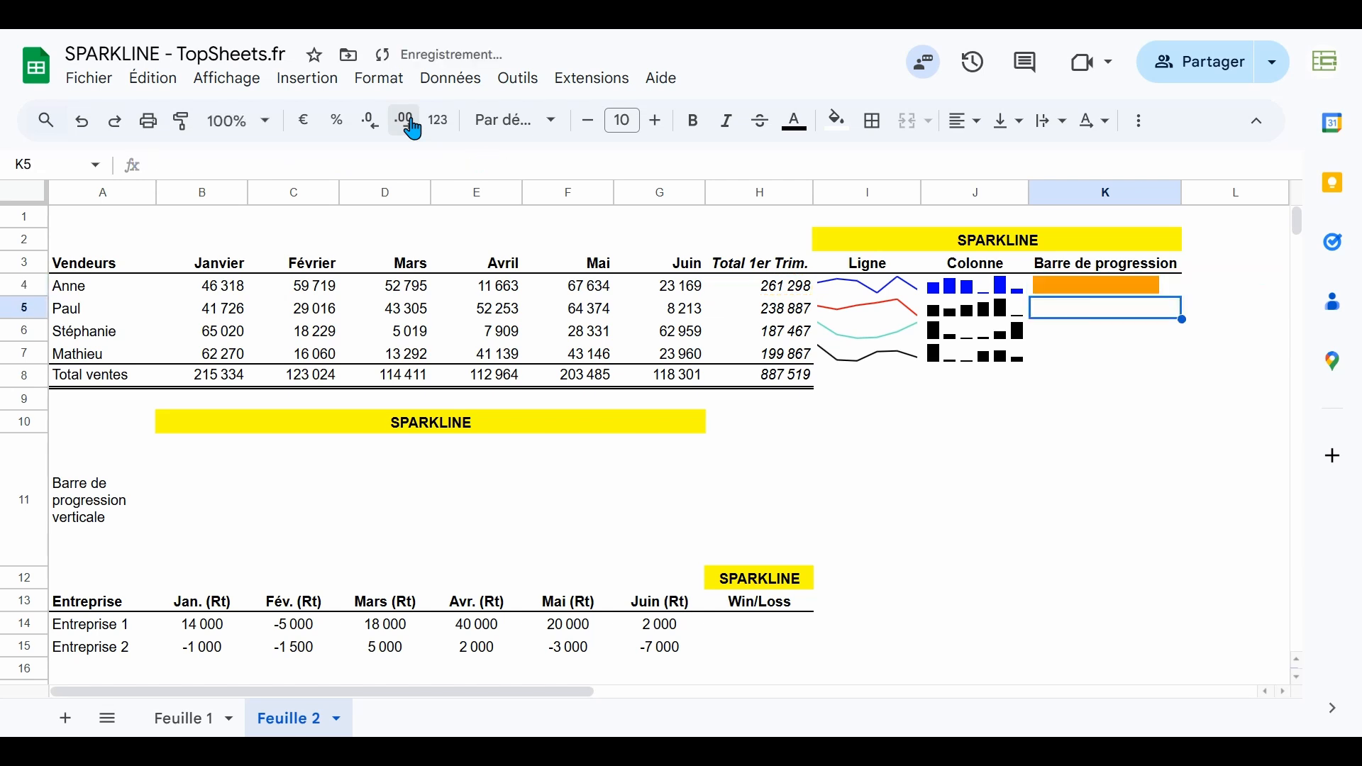
- Fill the K4 progress bar formula down to K7 and compare the bars with the totals in H4:H7
key(Up)
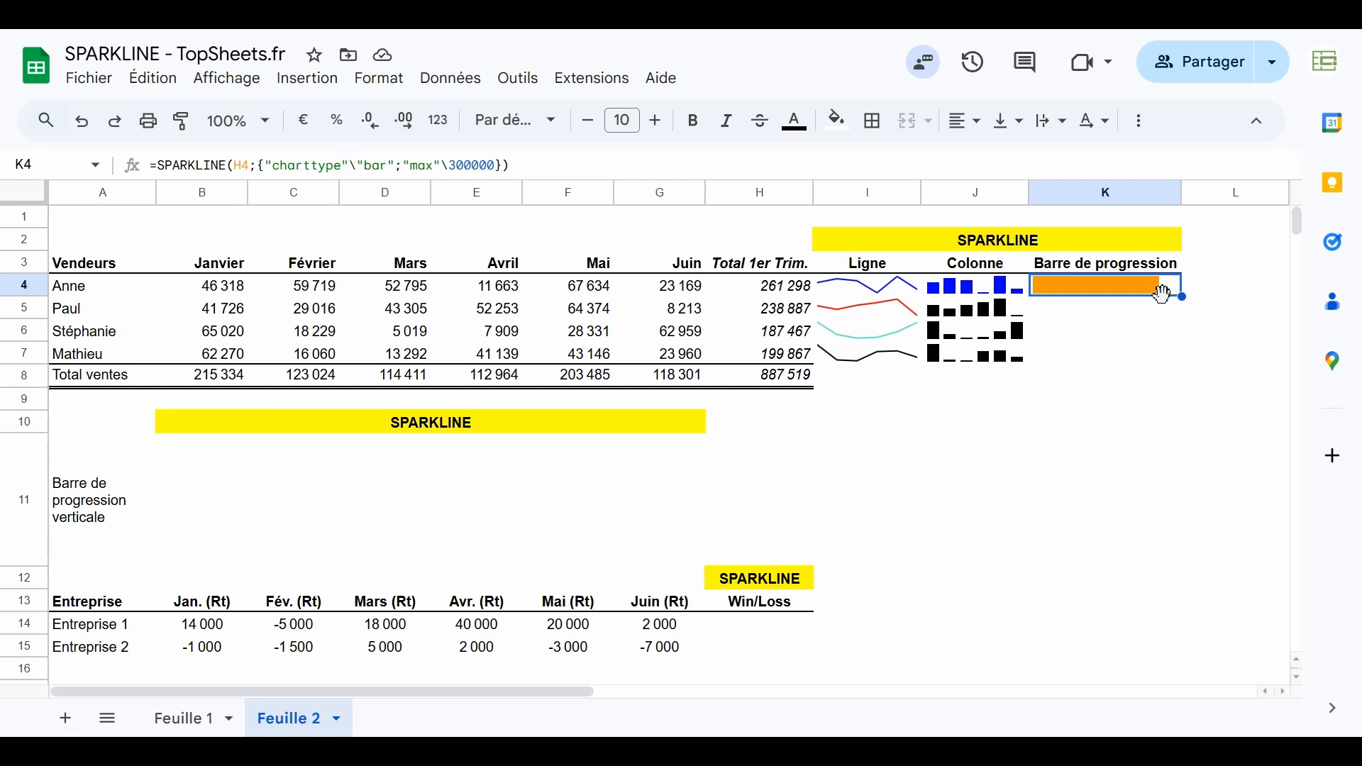
drag(1181, 298, 1178, 361)
drag(784, 287, 789, 358)
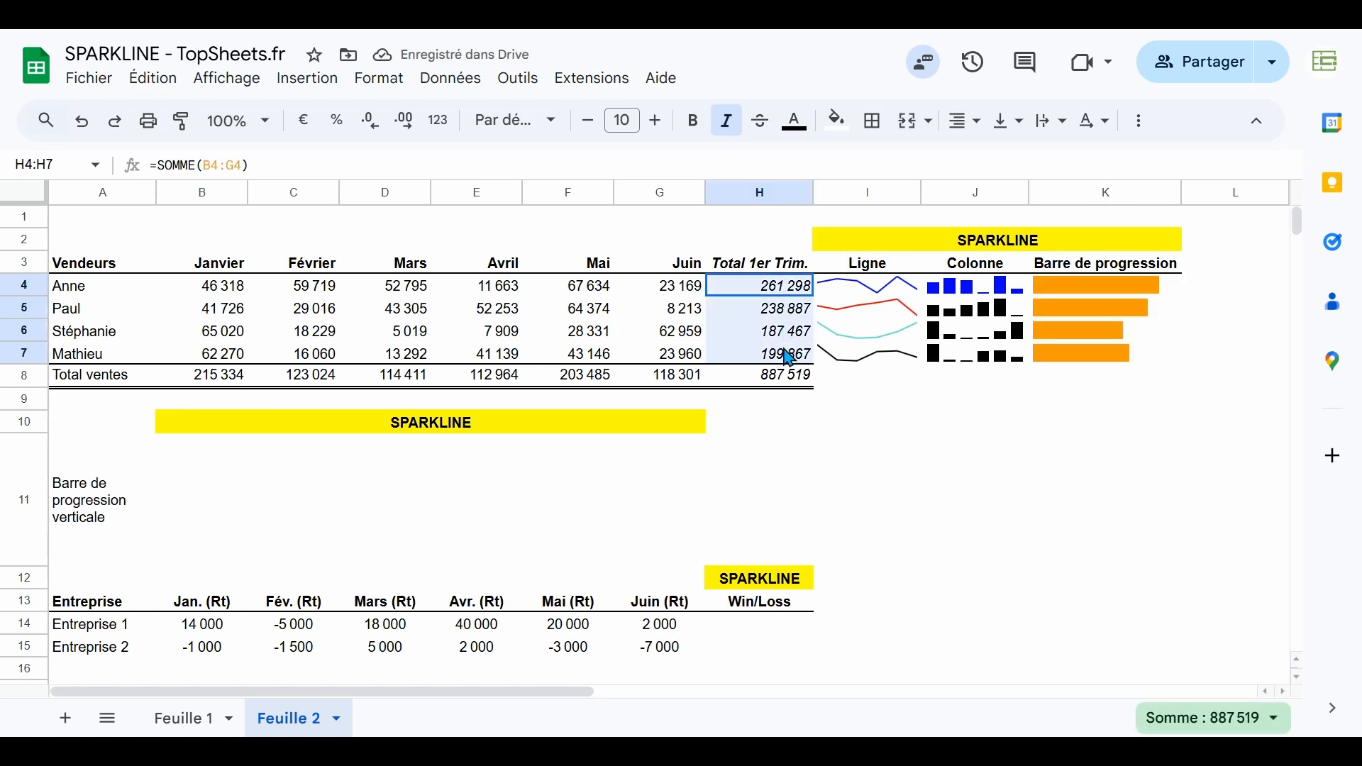
click(1073, 292)
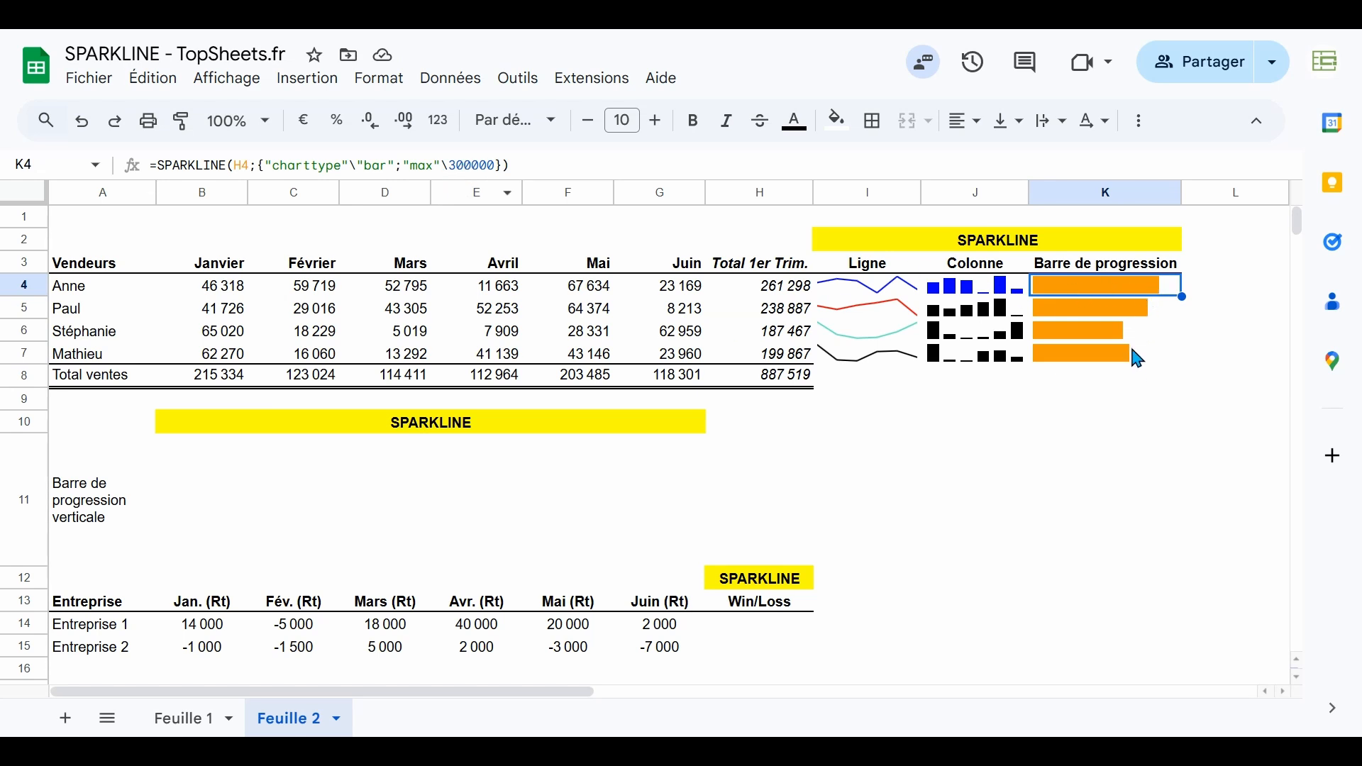
drag(779, 294, 785, 355)
click(780, 290)
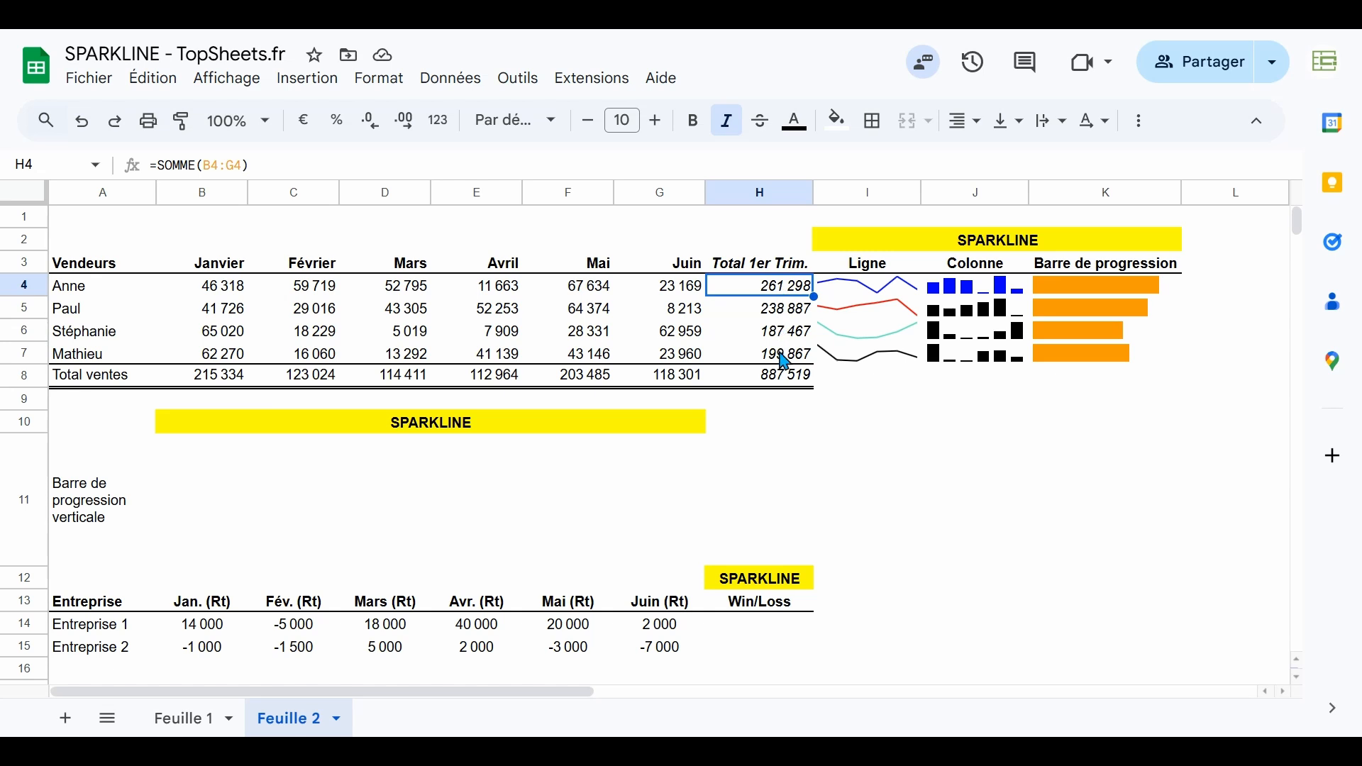
- Replace the fixed maximum in K4's formula with MAX($H$4:$H$7), using absolute references
click(1045, 287)
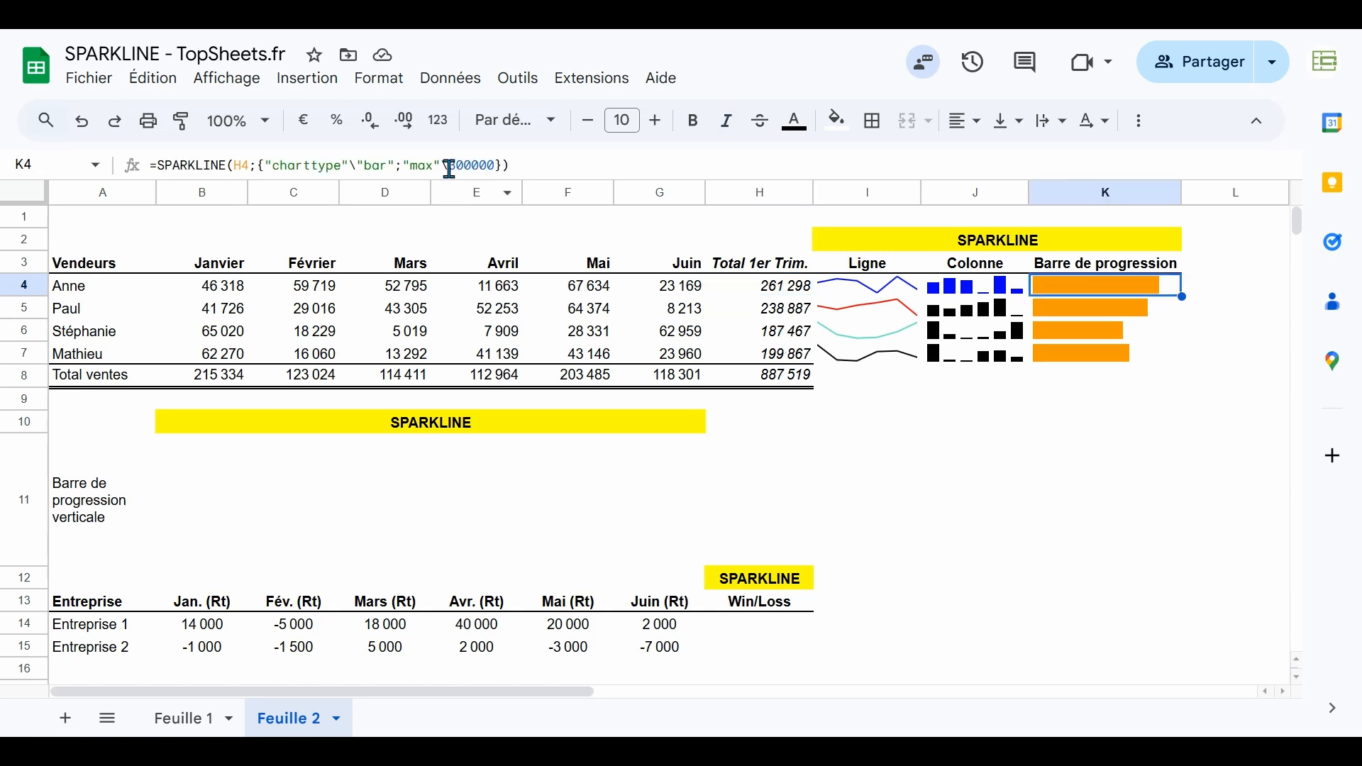
drag(450, 169, 493, 167)
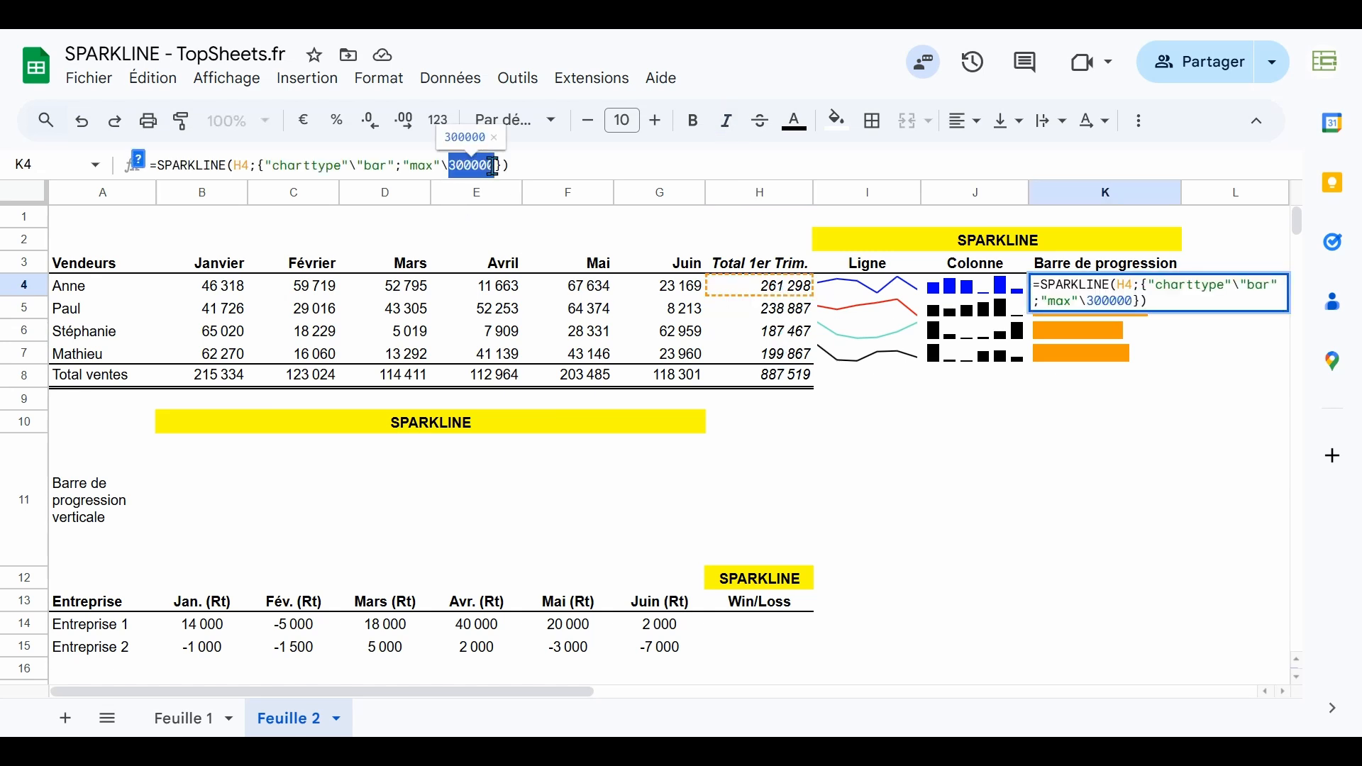
text(MAX()
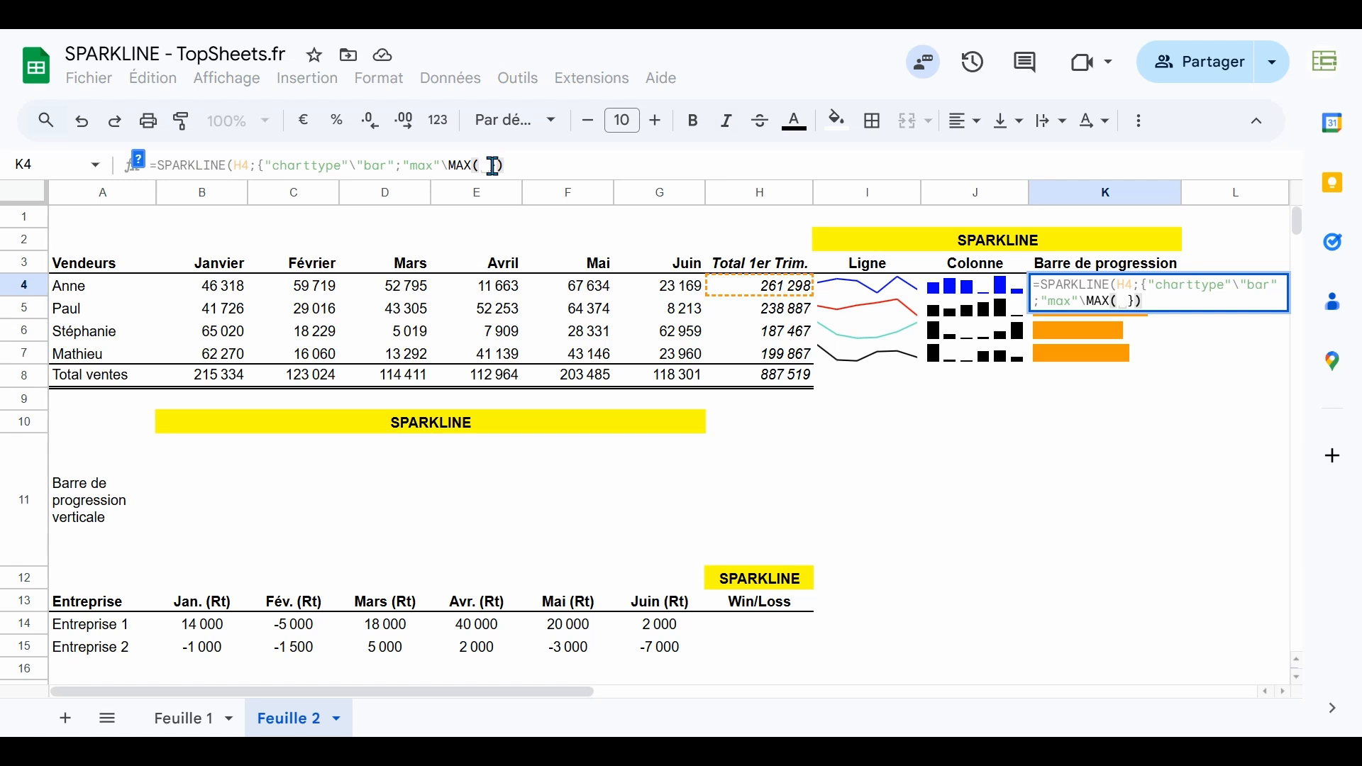
drag(751, 288, 757, 361)
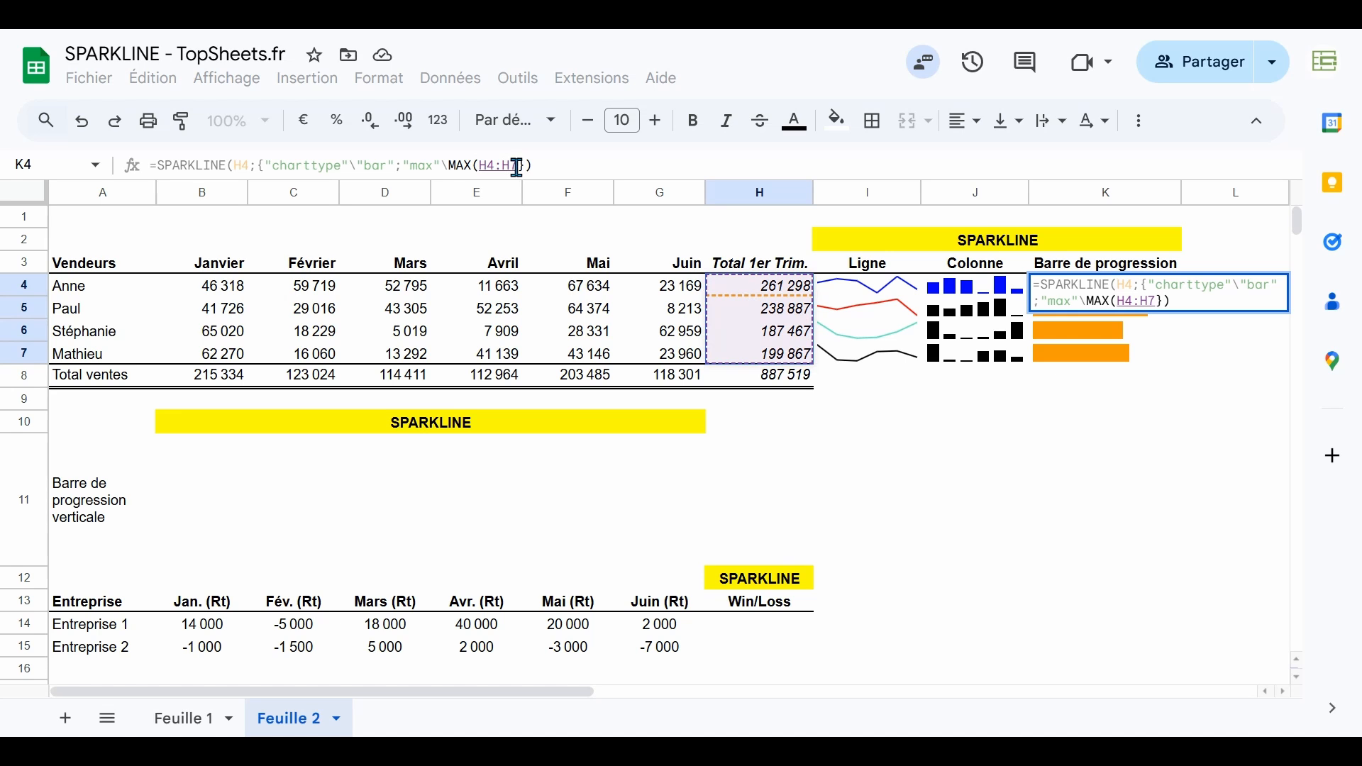
key(F4)
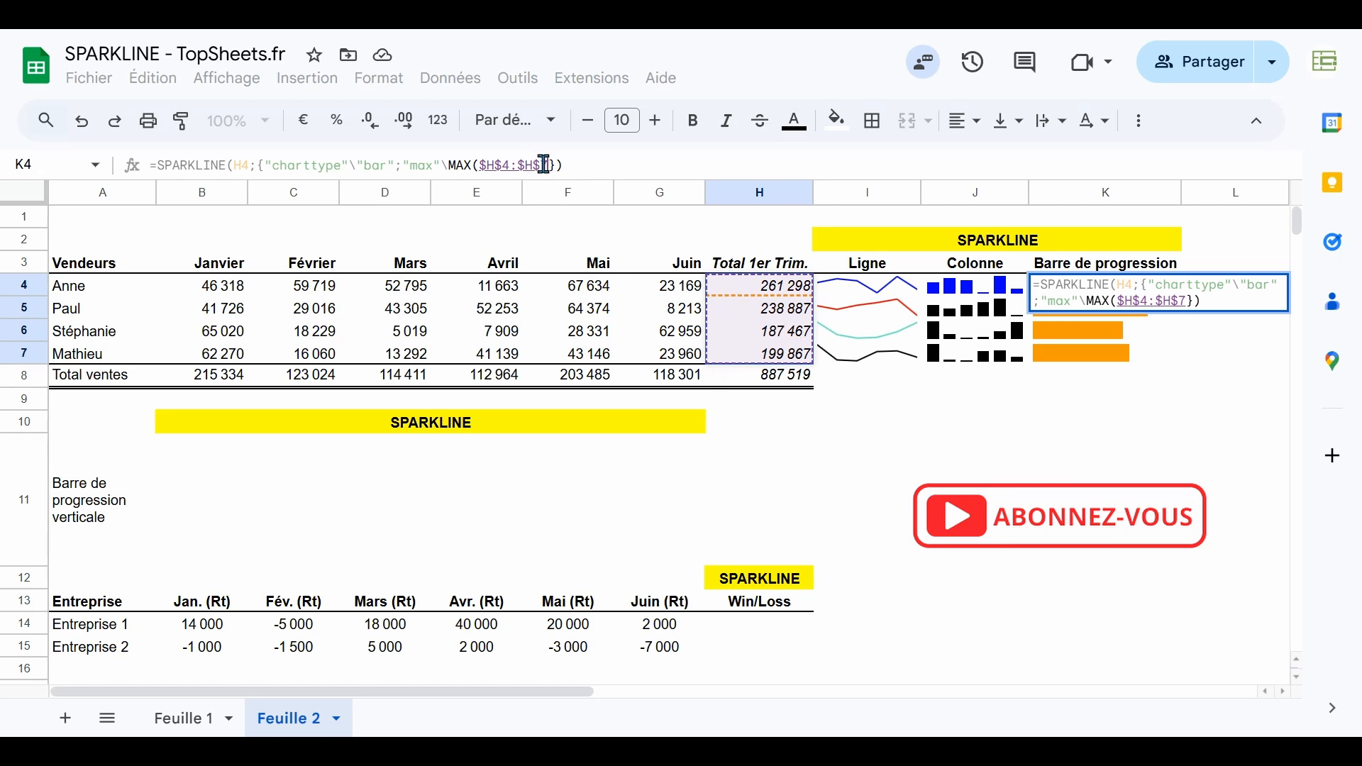
text())
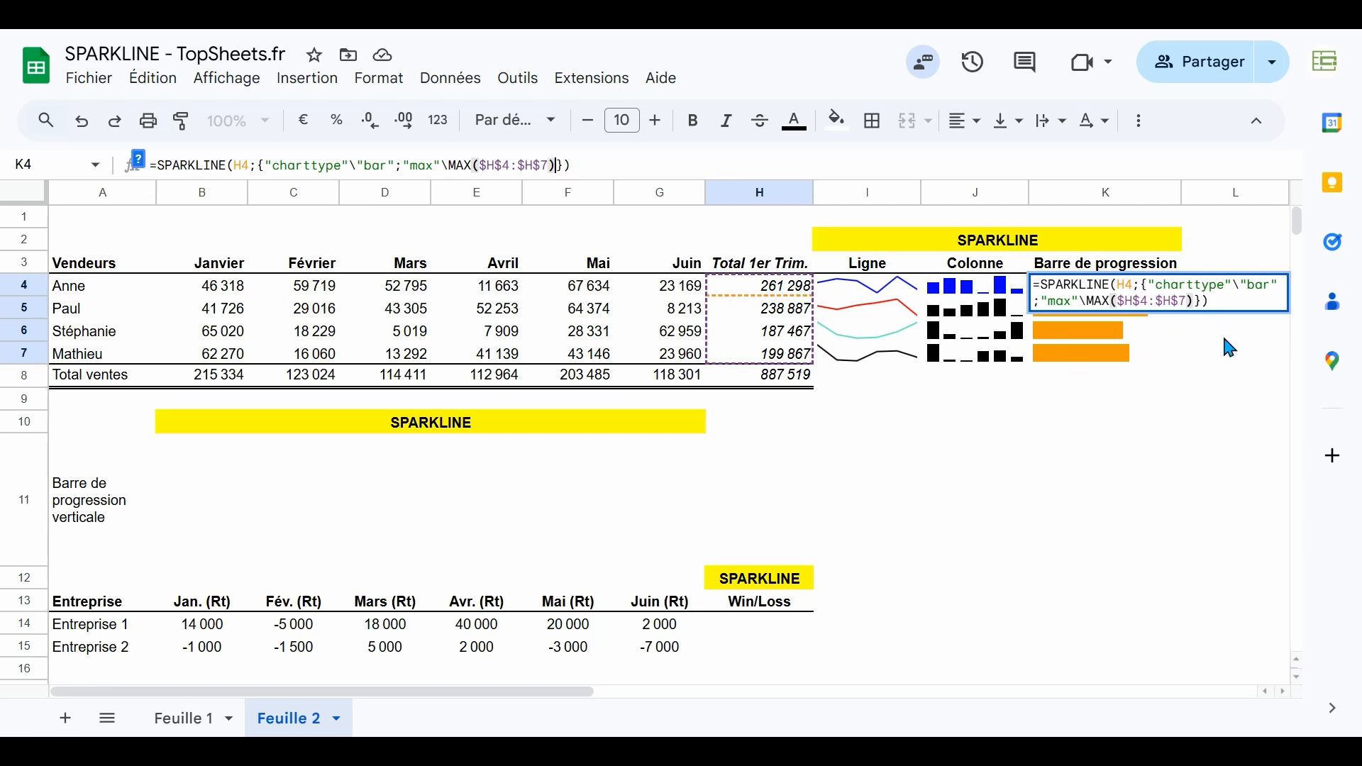
key(Return)
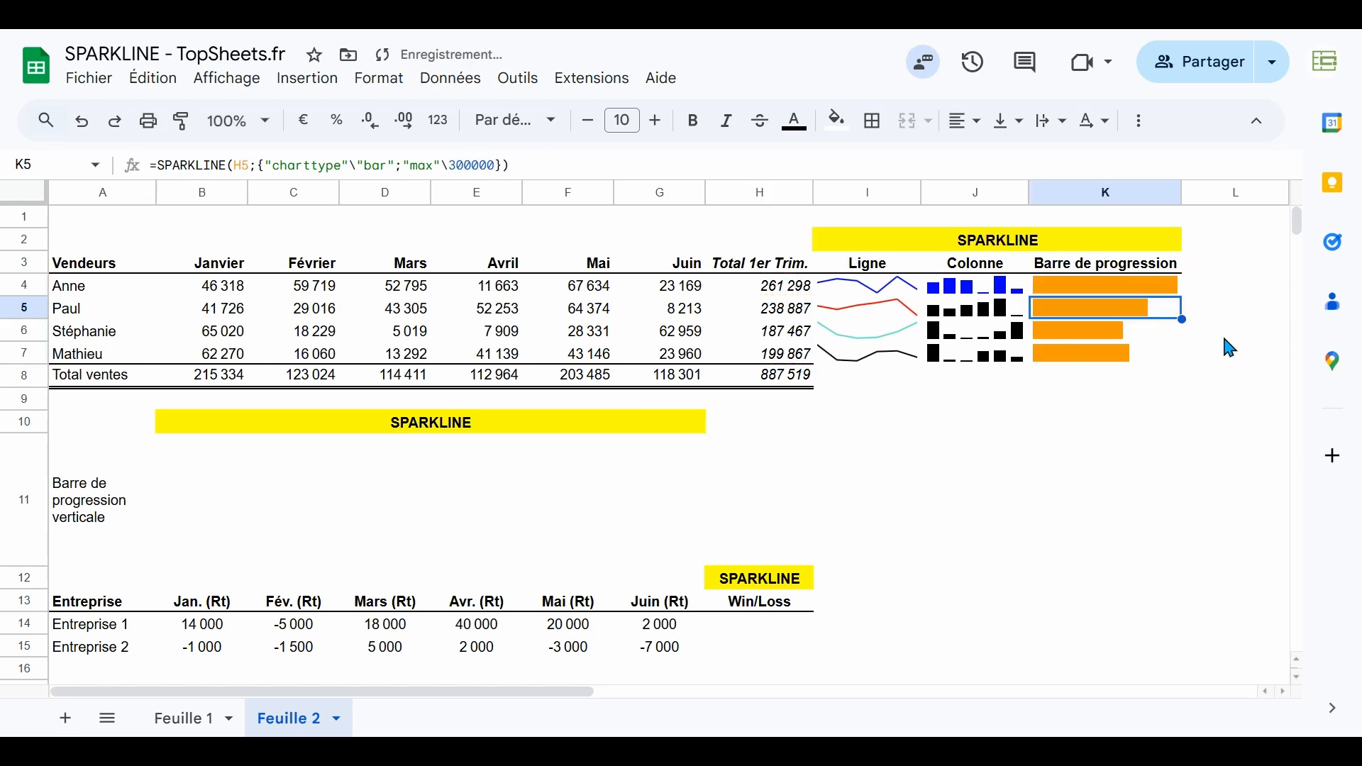
- Copy the updated K4 formula into K5:K7 and check the formulas down to K7
key(Up)
key(shift+Down)
key(shift+Down)
key(shift+Down)
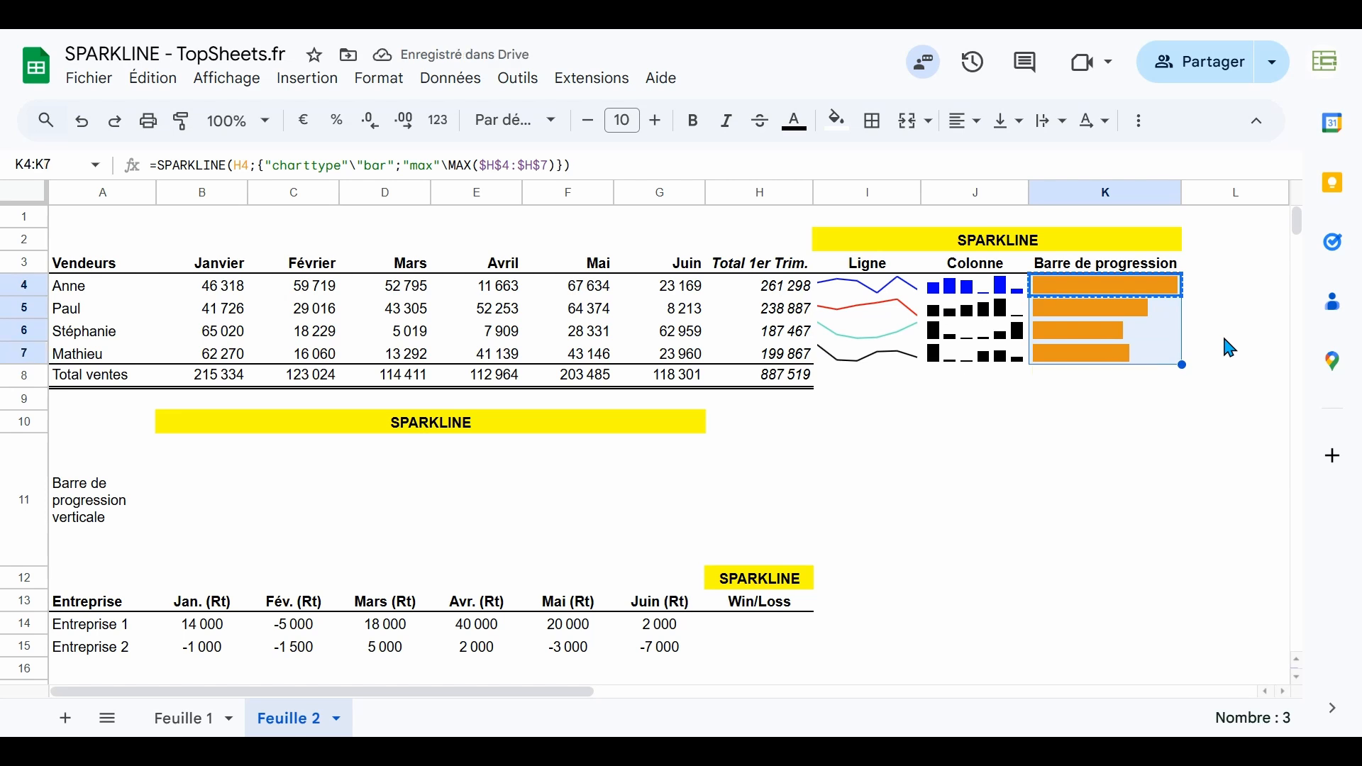
key(ctrl+v)
key(shift+Up)
key(shift+Up)
key(shift+Up)
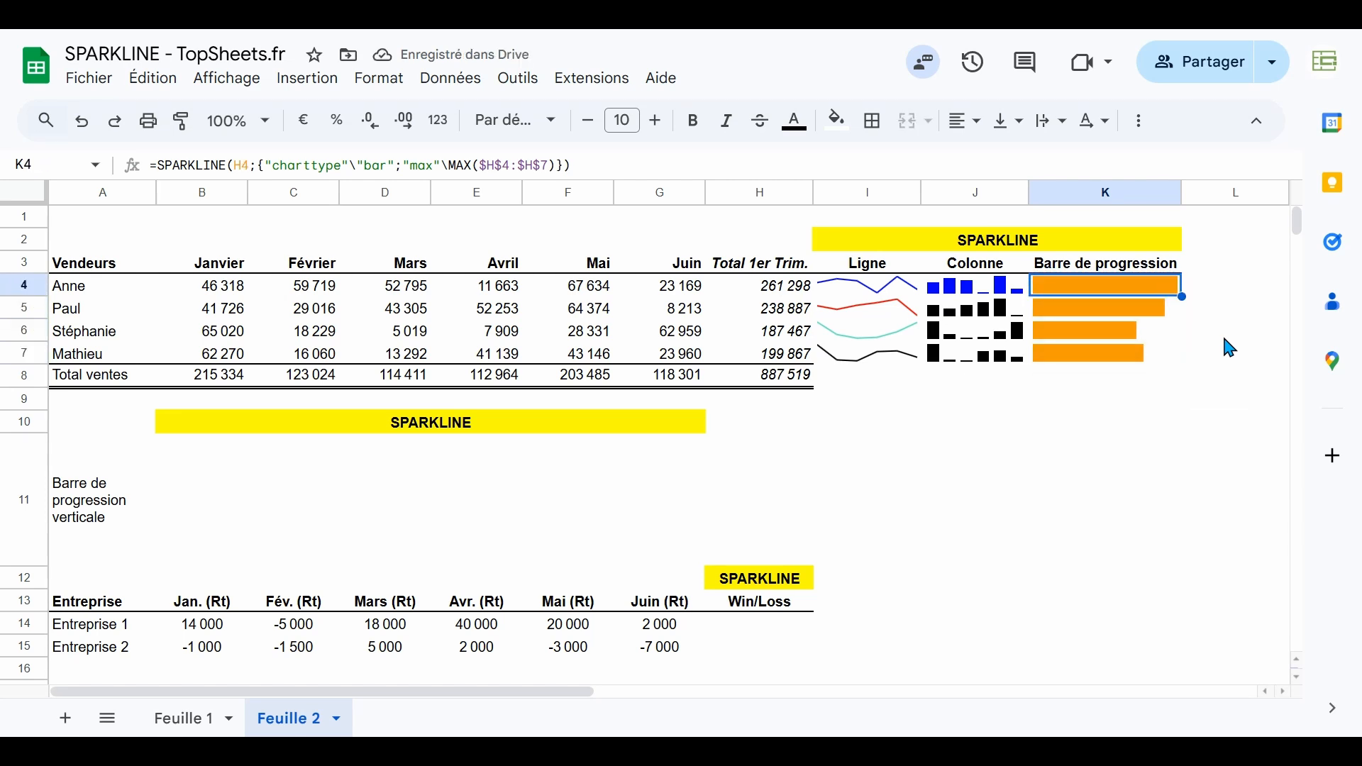
key(Down)
key(Down)
key(Down)
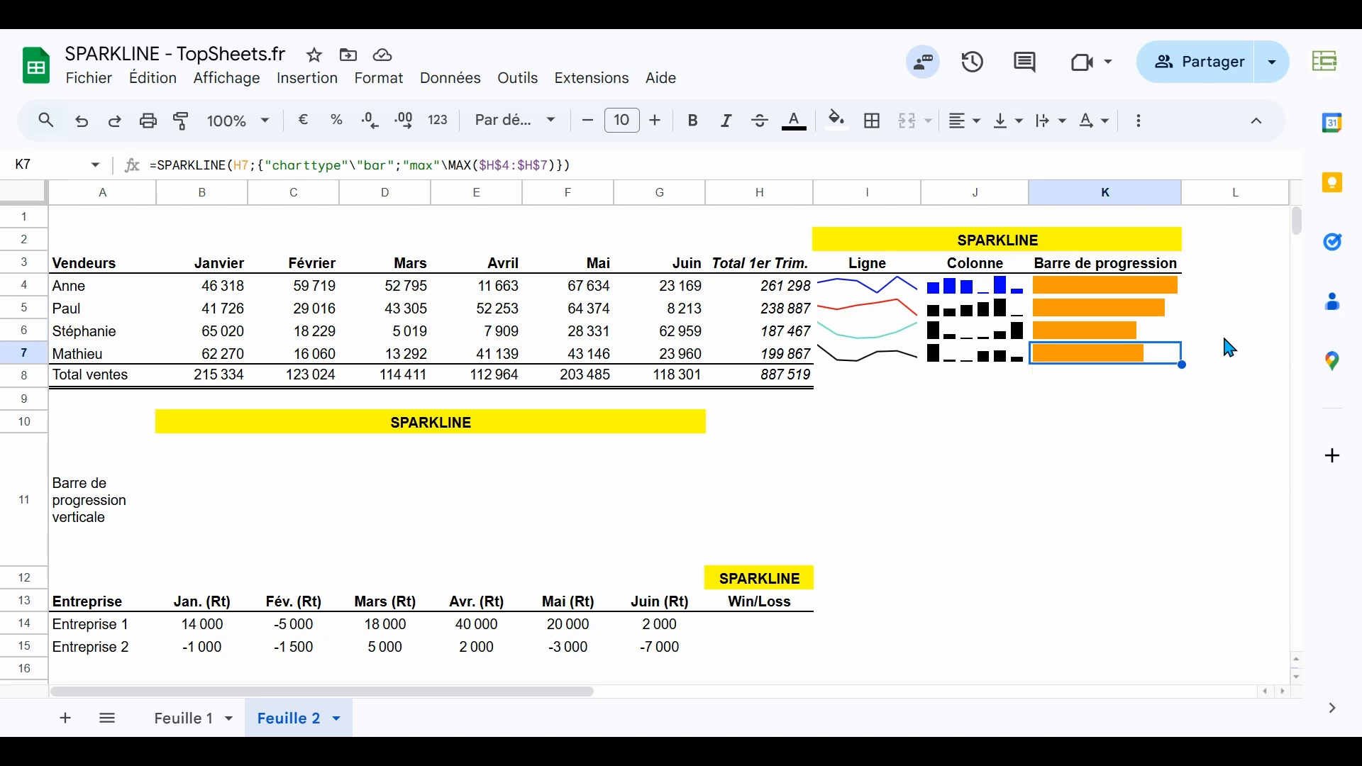
- Compare the progress bars in column K with the seller totals in H4:H7
key(Up)
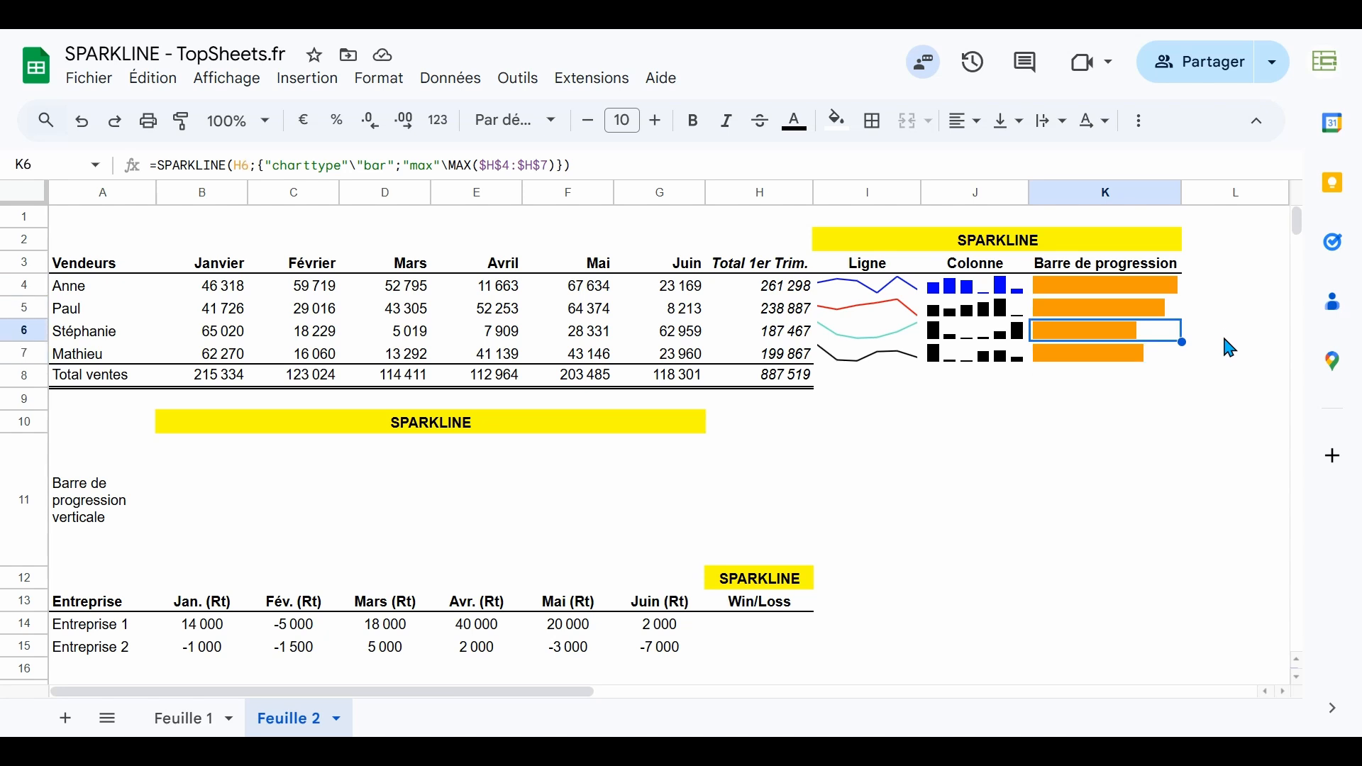
click(780, 291)
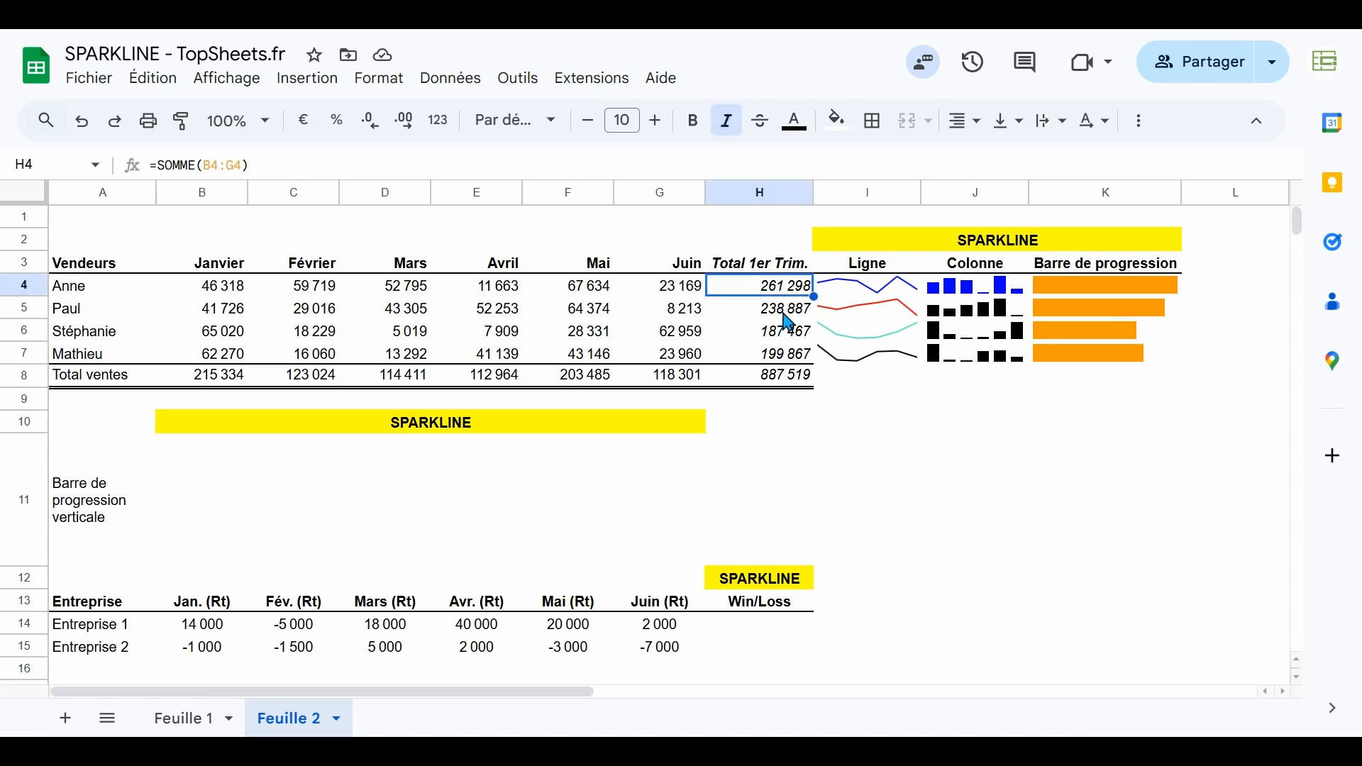
click(786, 317)
click(784, 353)
click(780, 332)
- Add the option "color1"\"green" after the maximum in K4's progress bar formula
click(1085, 293)
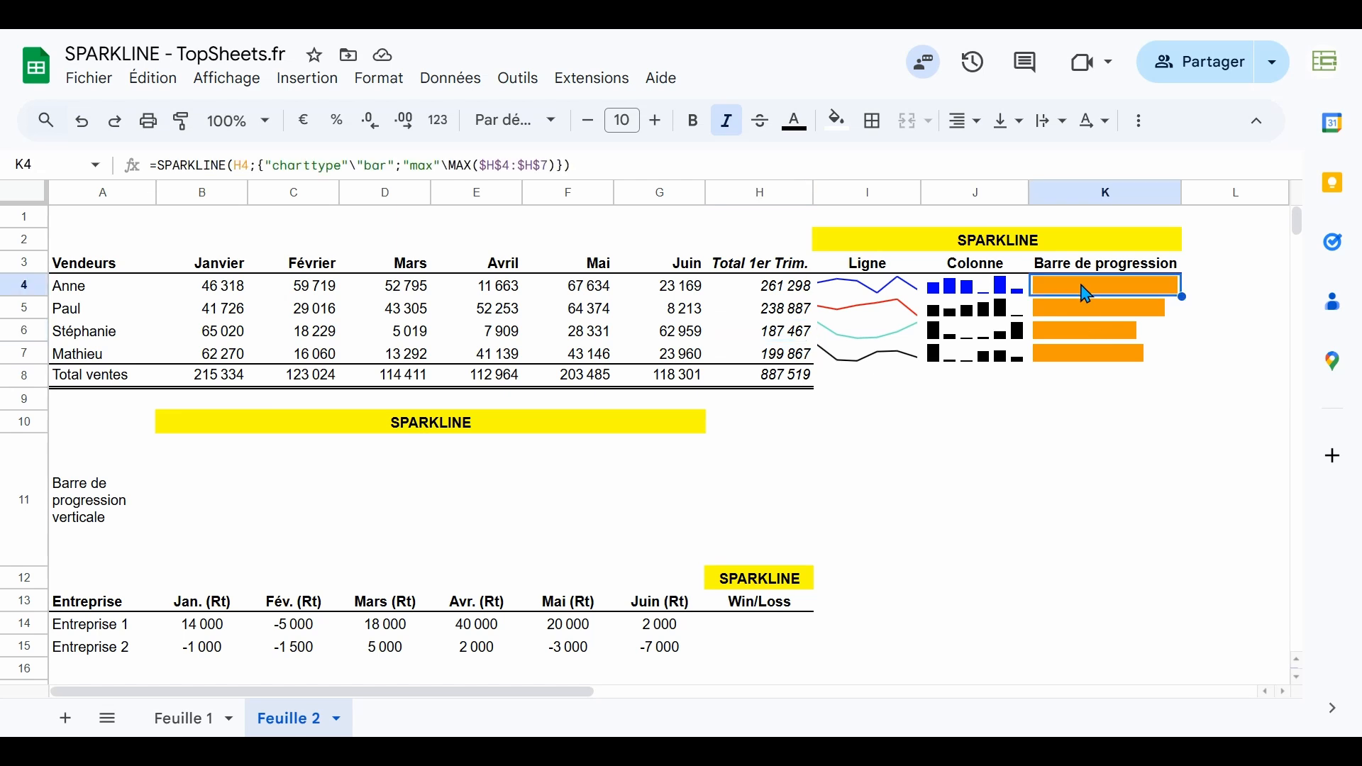
click(555, 164)
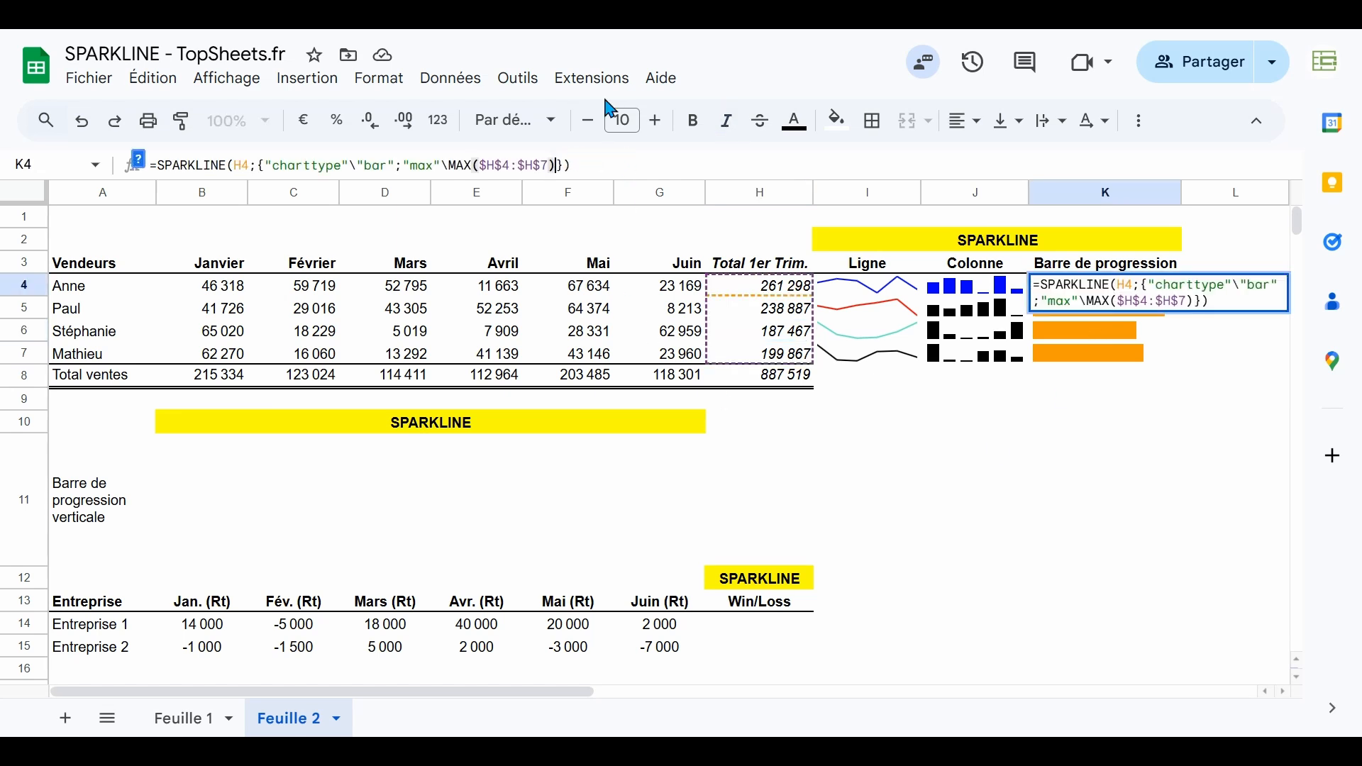
text(;"color1)
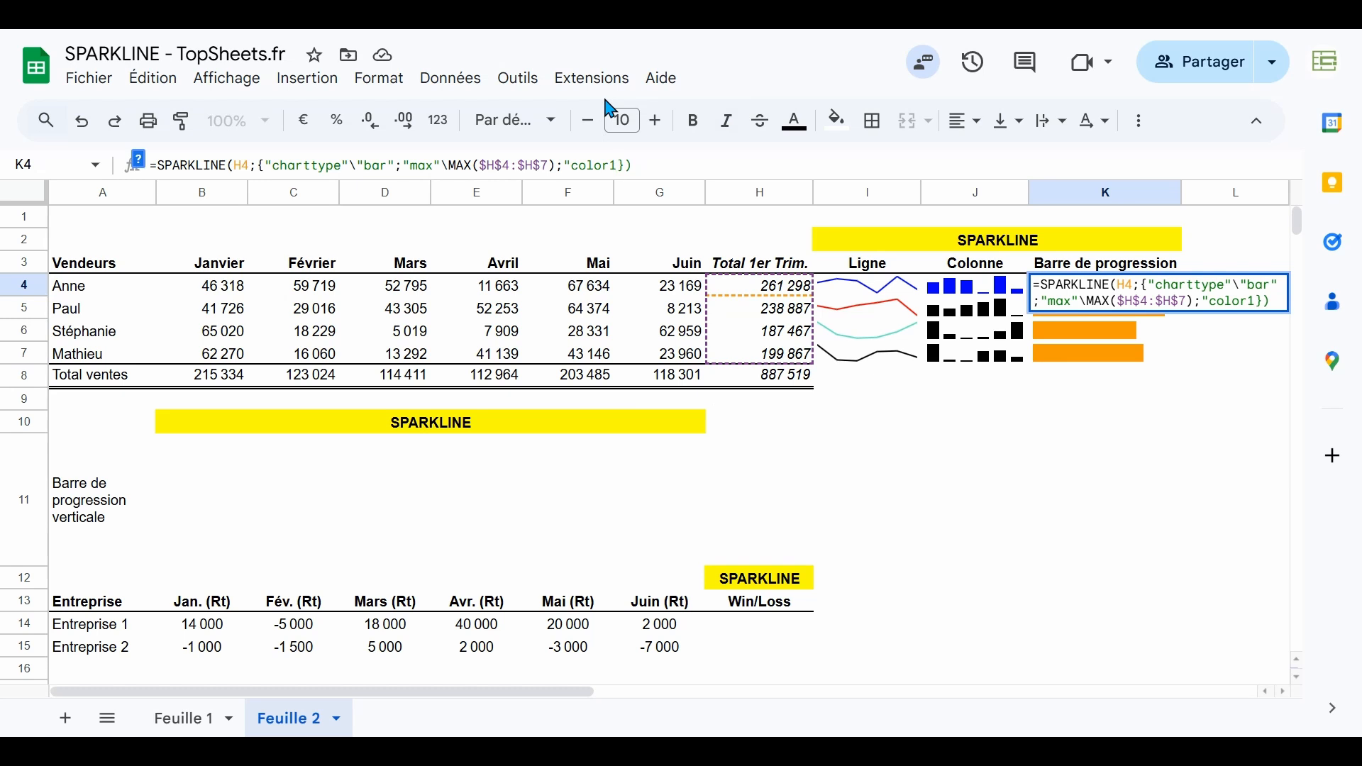
text(")
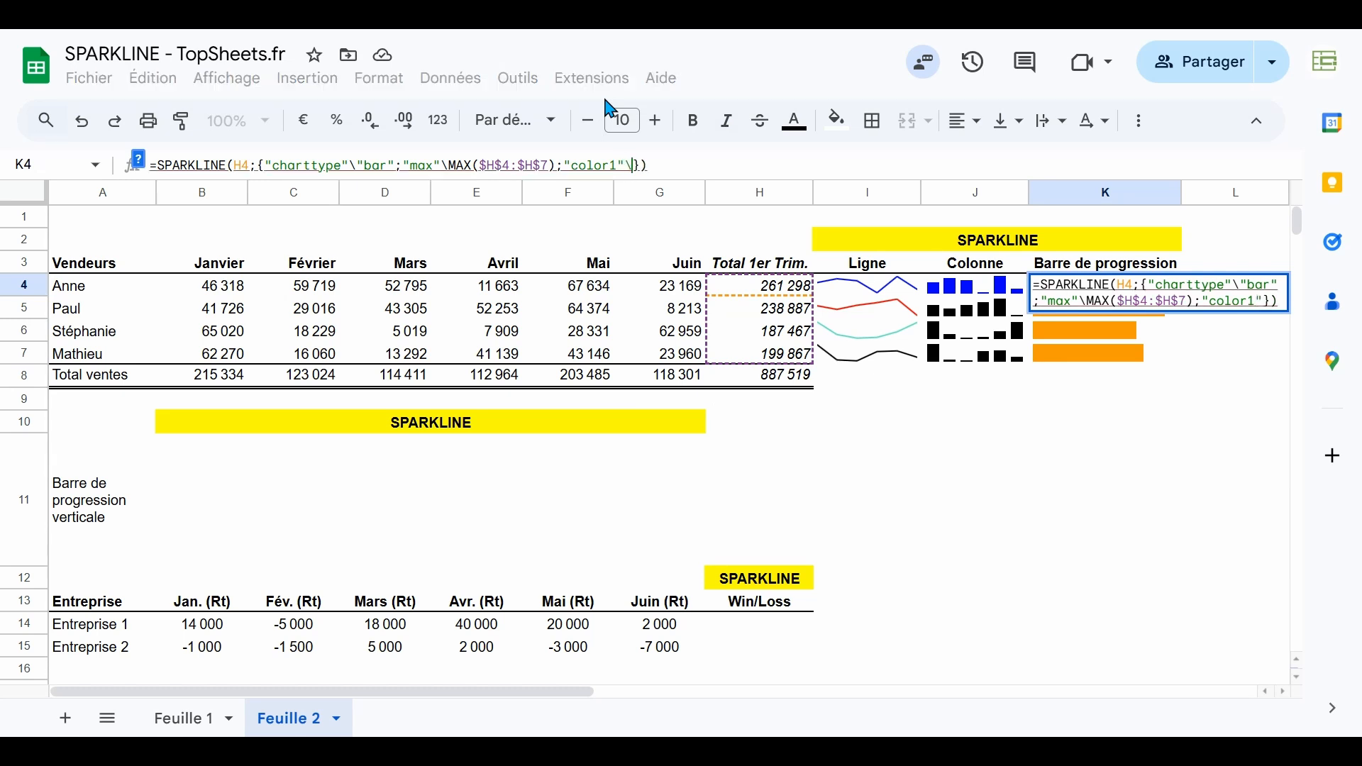
text(\)
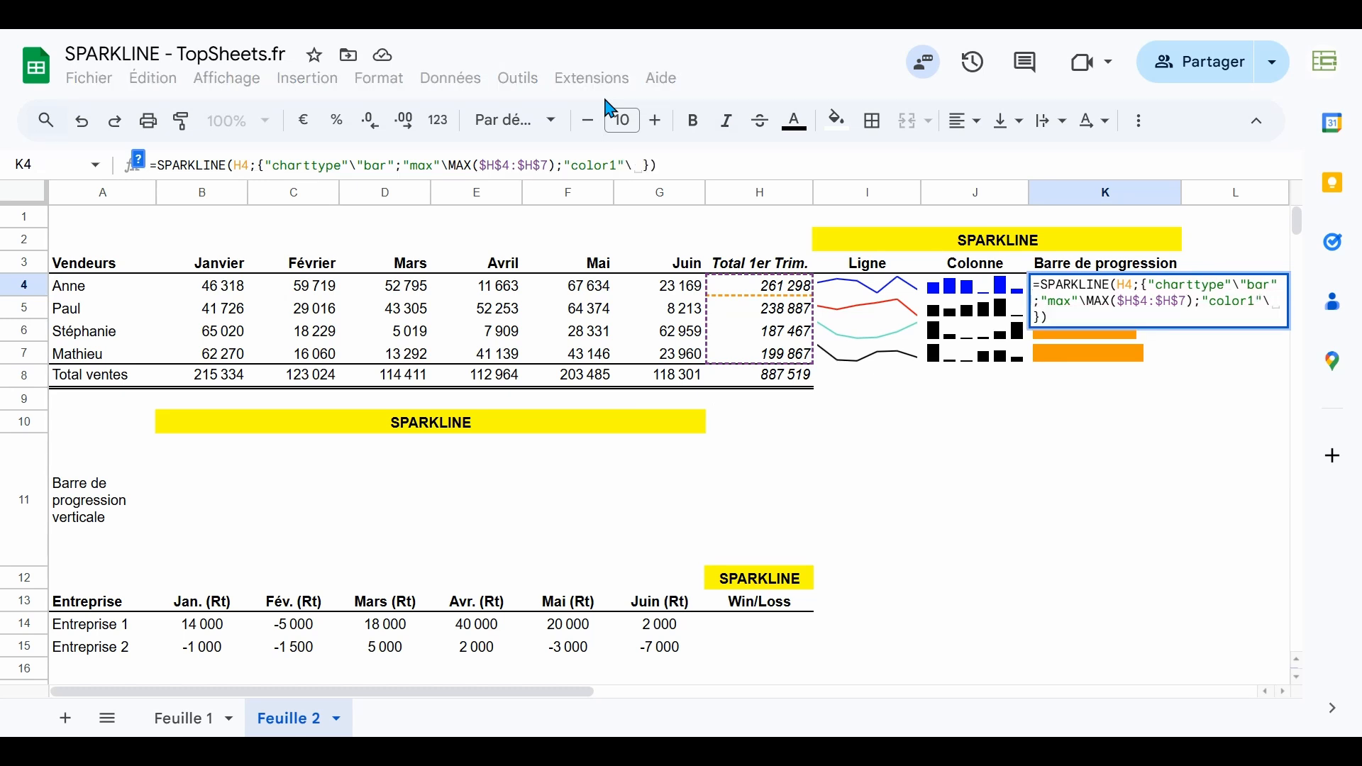
text(")
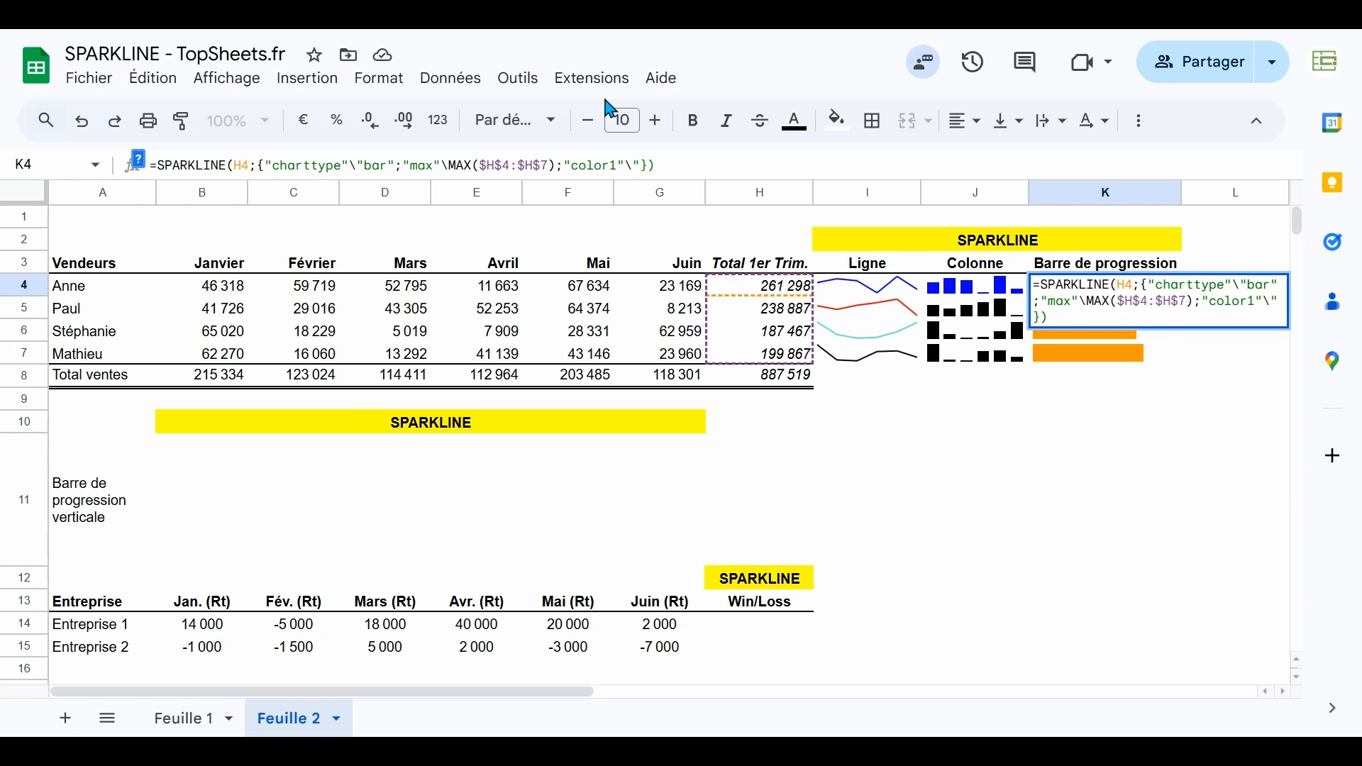
text(green")
key(Return)
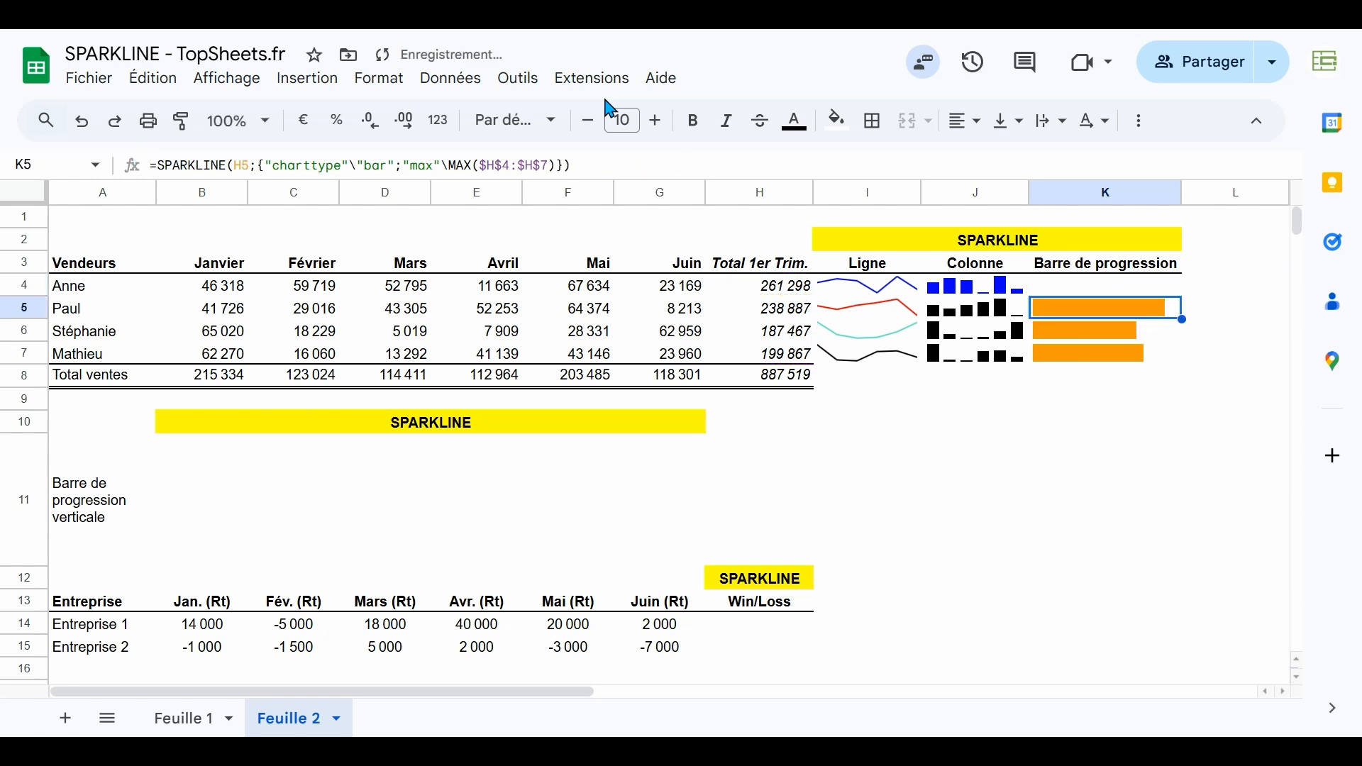
- Copy the green progress bar formula from K4 down to K7
key(Up)
key(ctrl+c)
key(shift+Down)
key(shift+Down)
key(shift+Down)
key(ctrl+v)
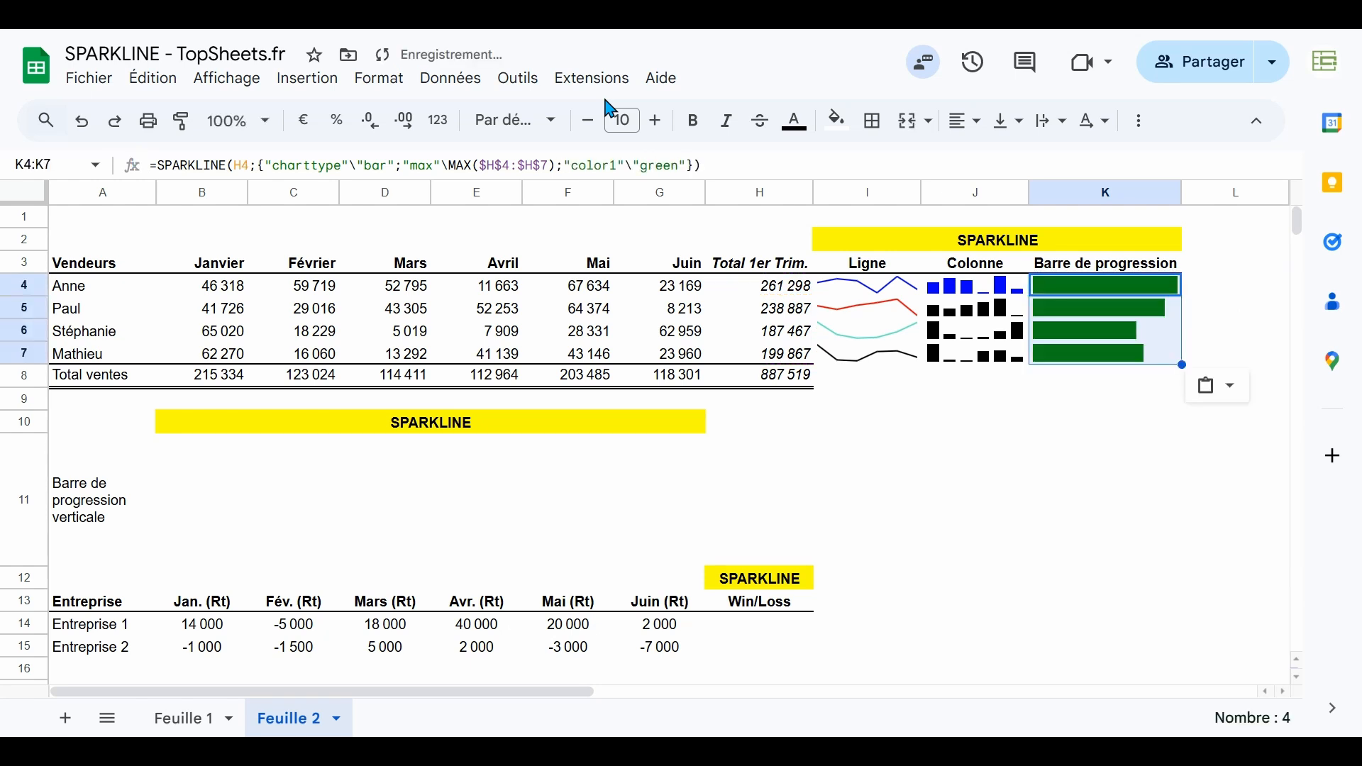
key(Up)
key(Down)
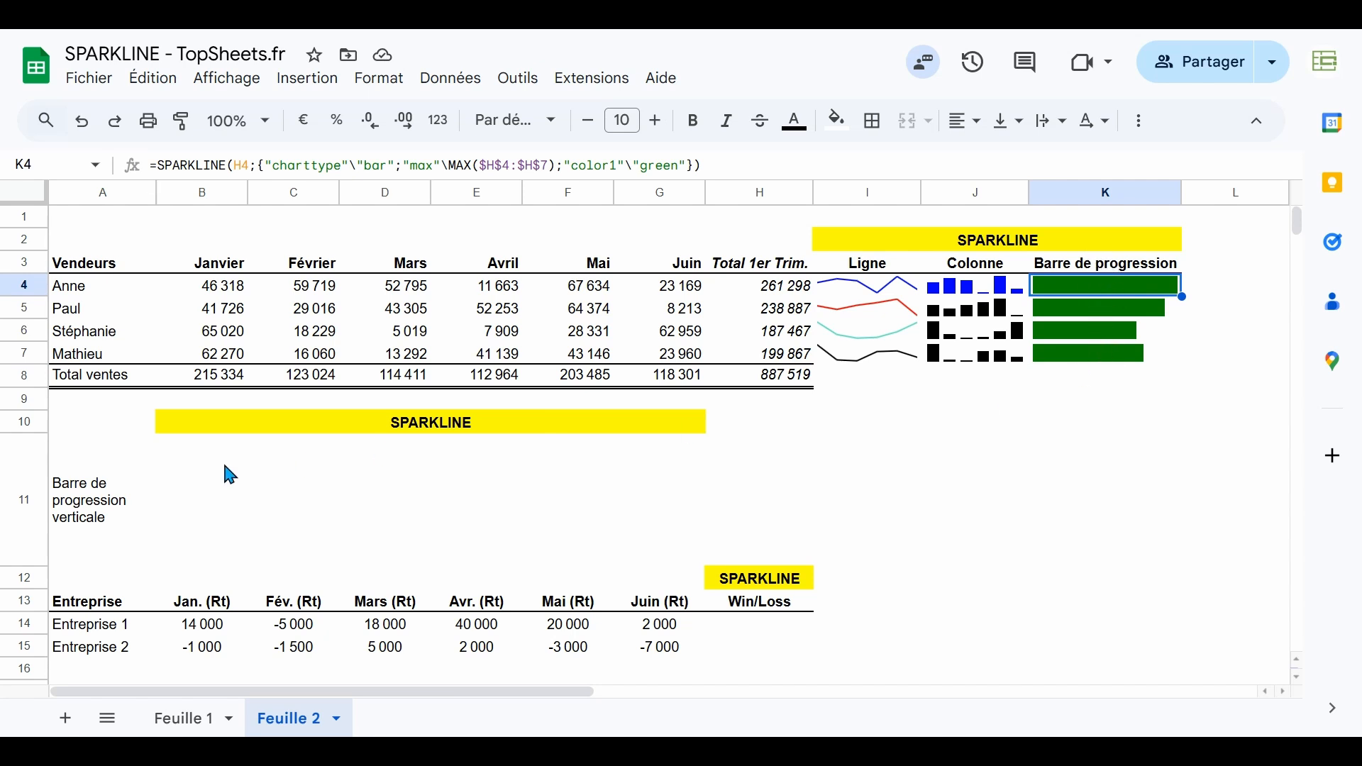
- Start a SPARKLINE formula in B11, beside the vertical progress bar label, with January's total B8 as its data
click(110, 500)
click(207, 503)
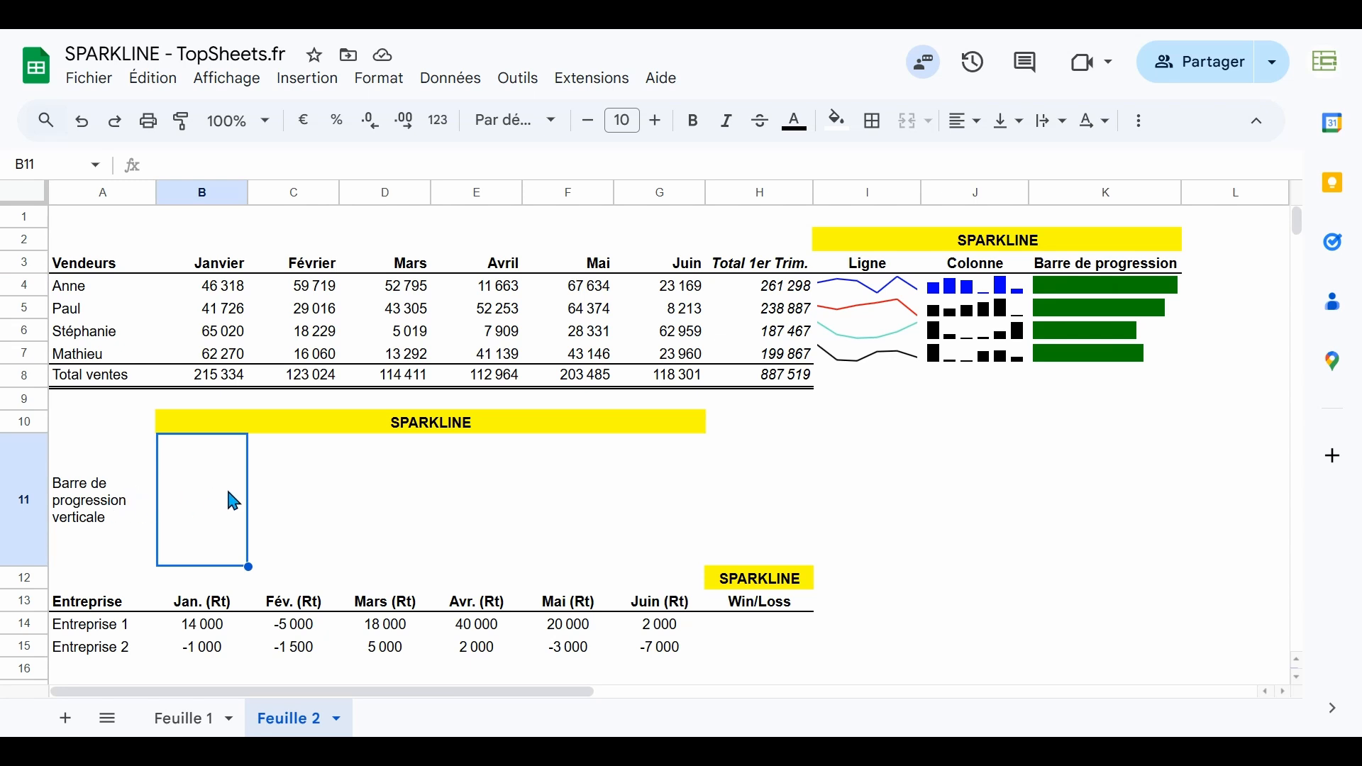
click(975, 271)
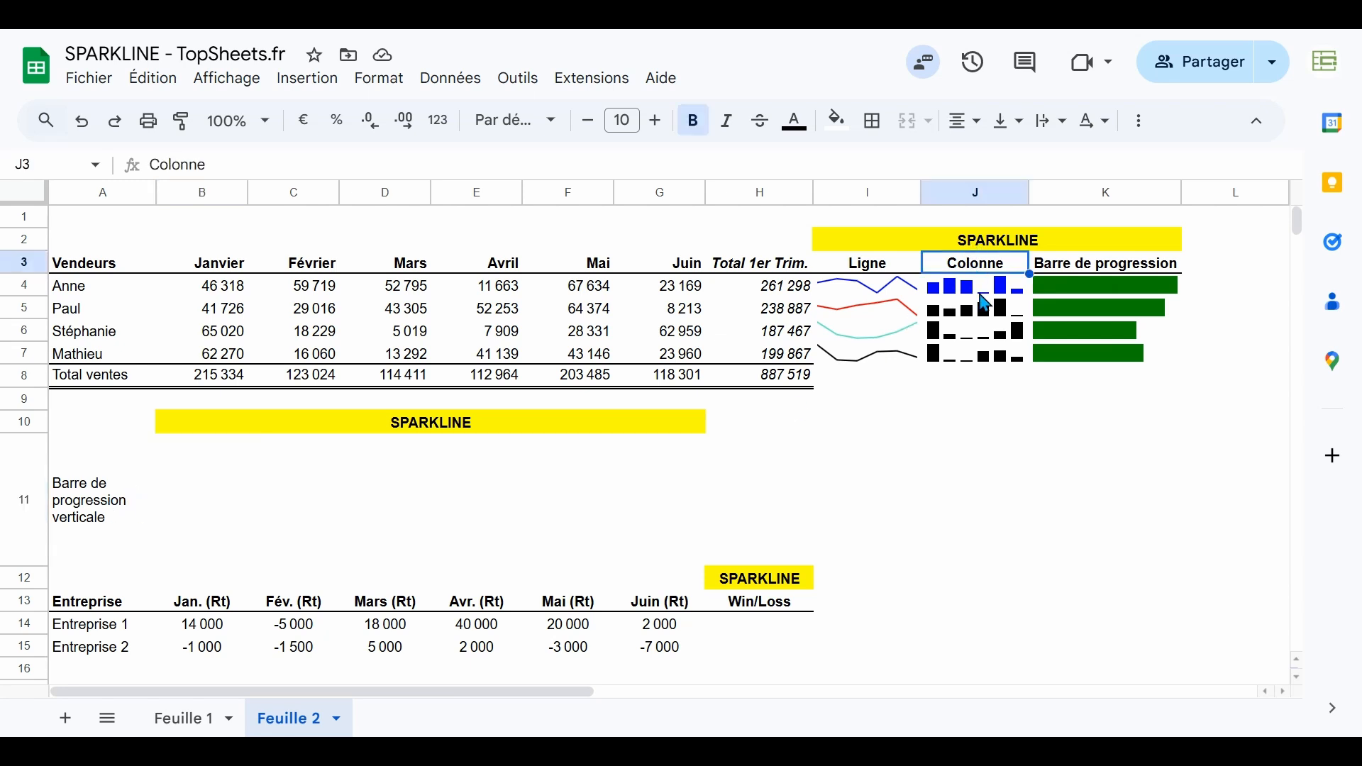
click(203, 505)
text(=)
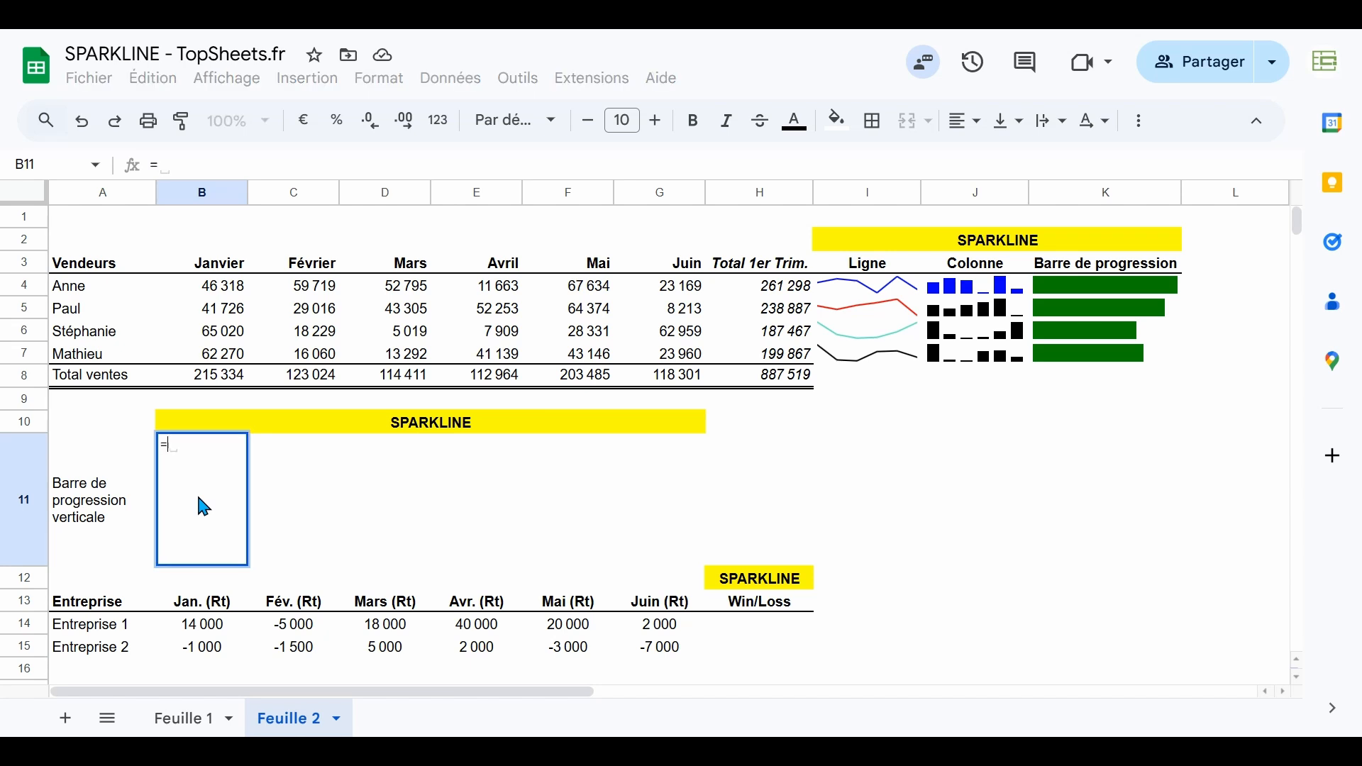
text(SPARLI)
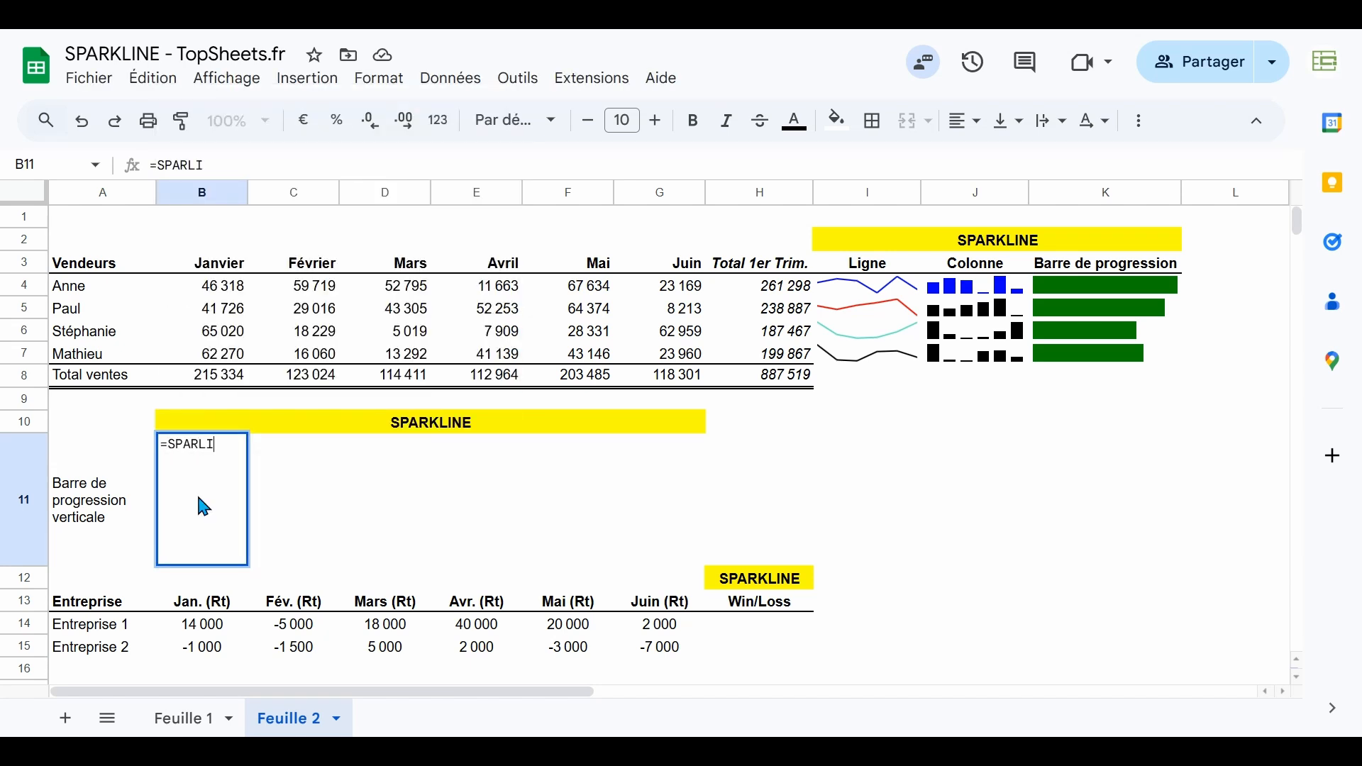
key(BackSpace)
key(BackSpace)
key(Tab)
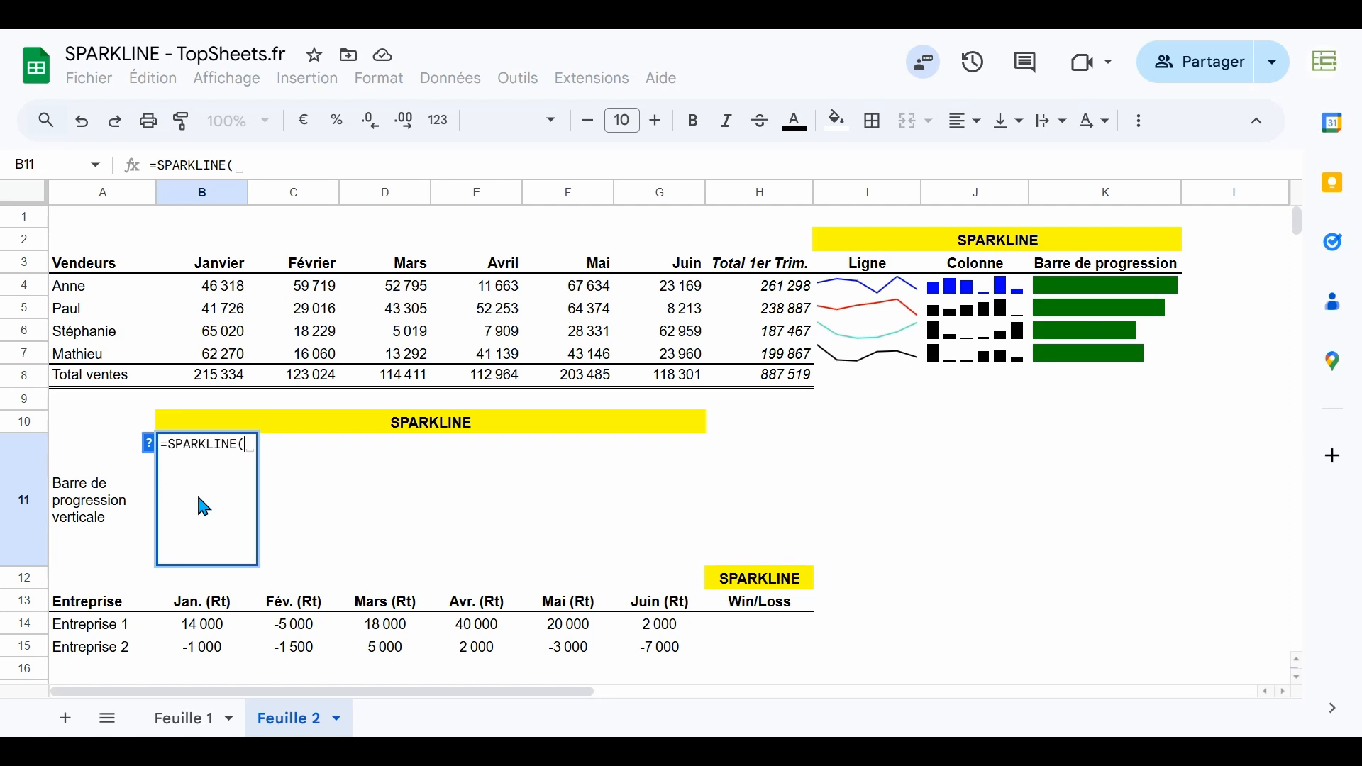
click(231, 378)
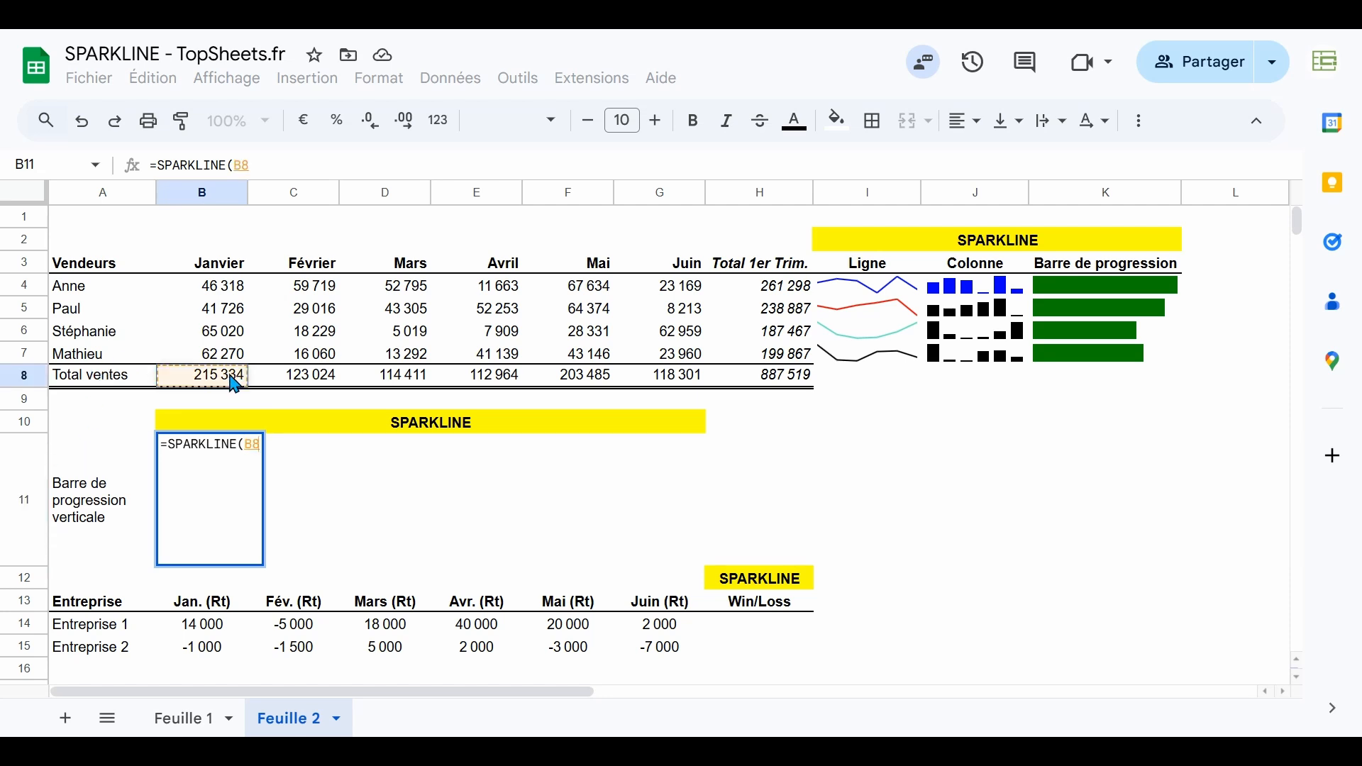
- Open the options array in B11's formula and enter "chartype"\"column" as its first option
text(;)
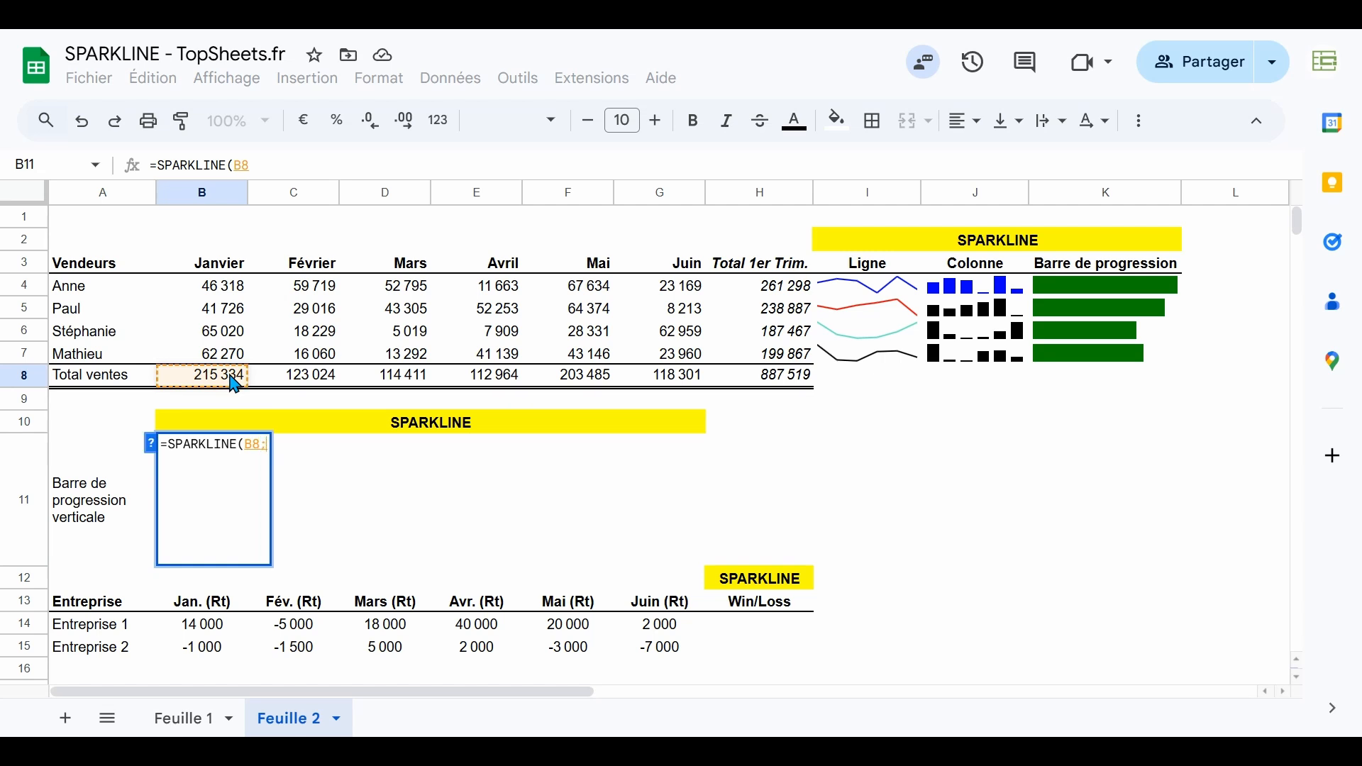
text({)
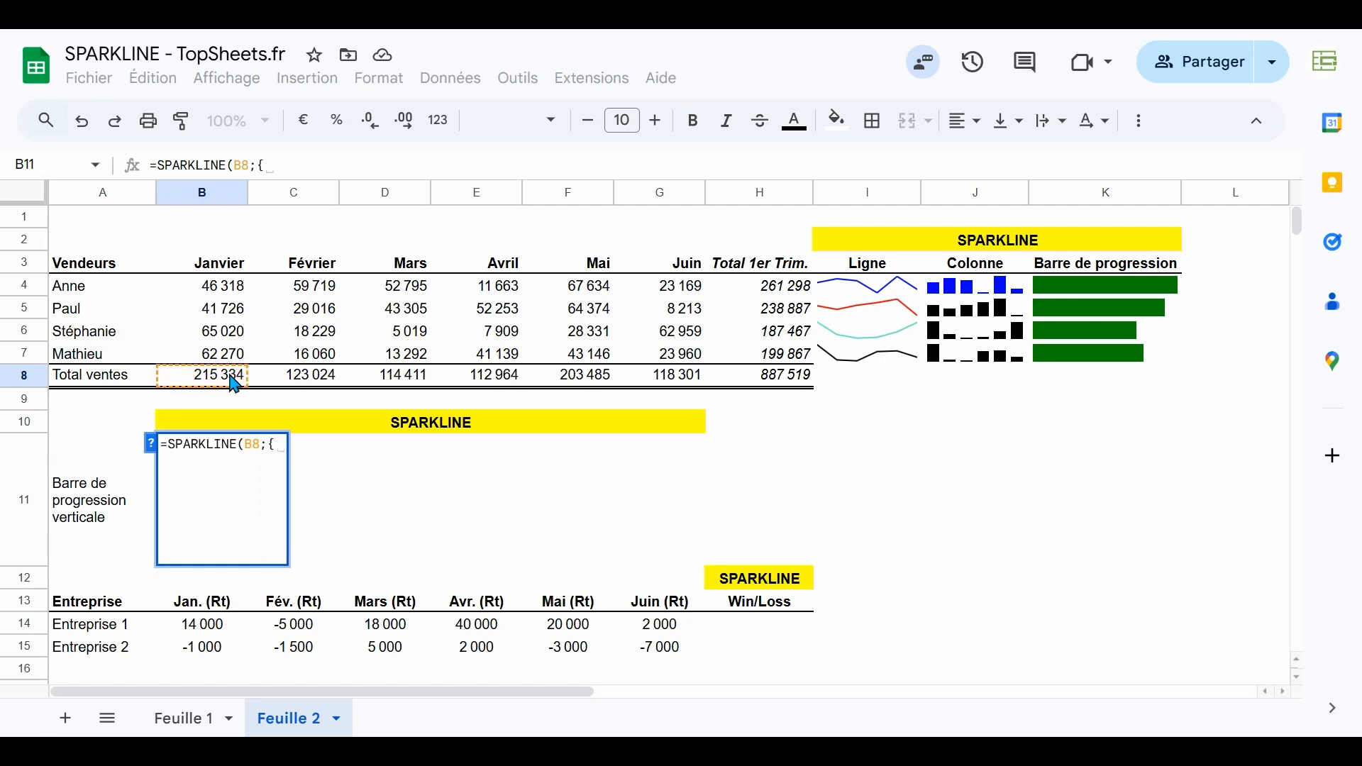
text("chartyp)
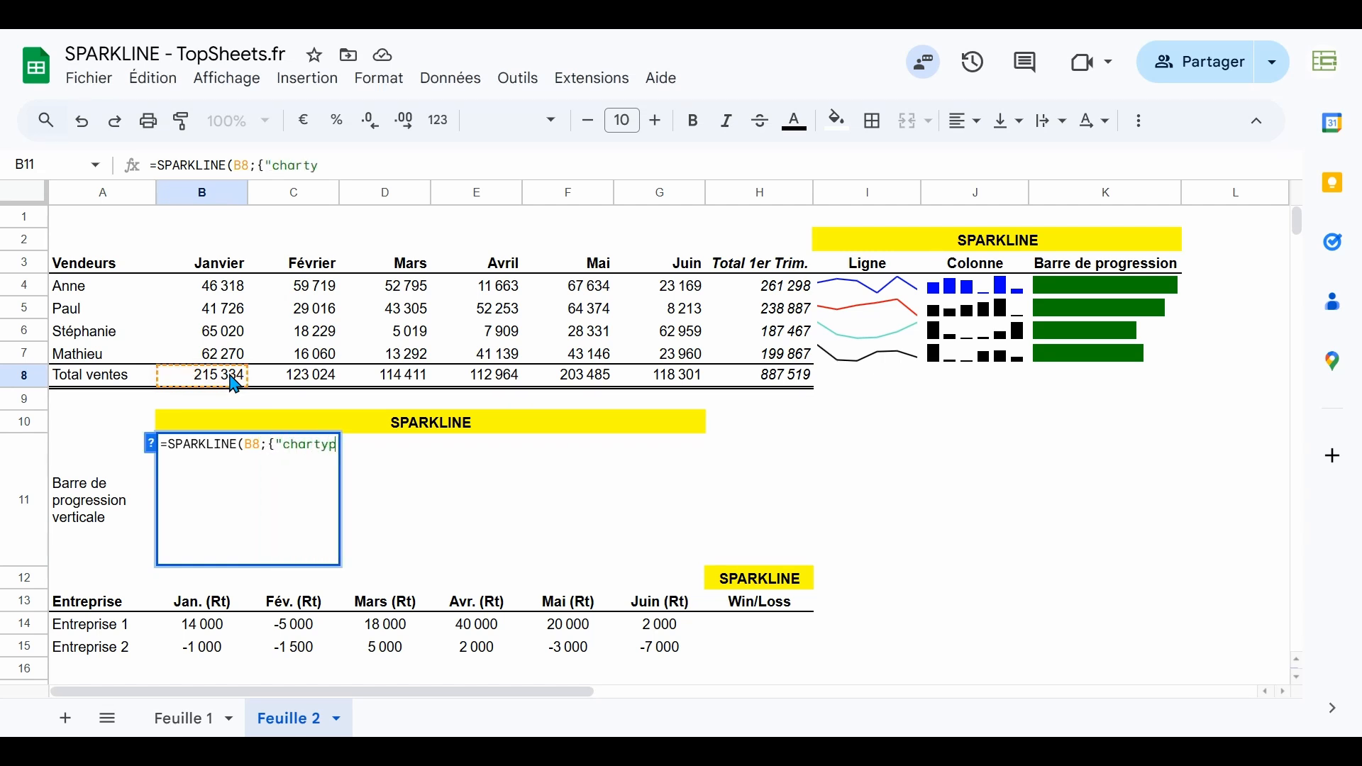
text(e"\")
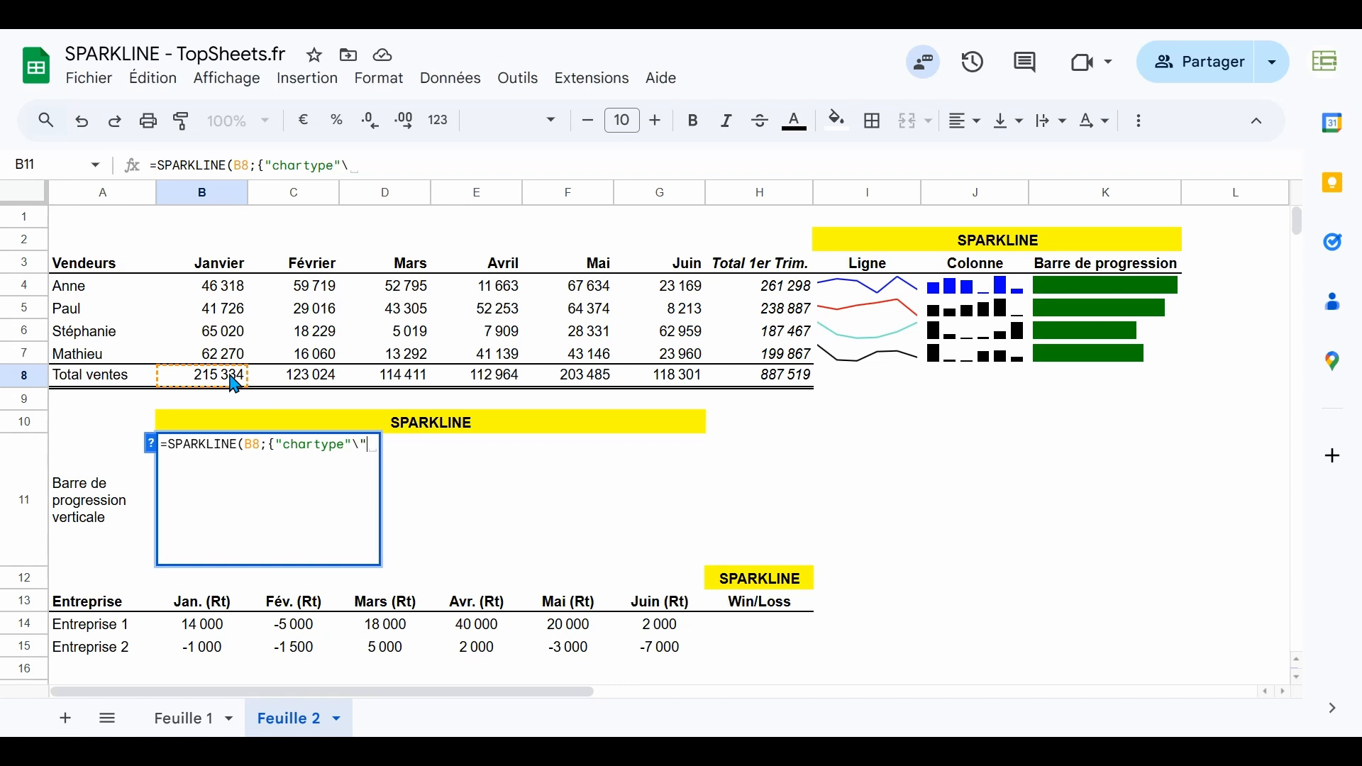
text(column")
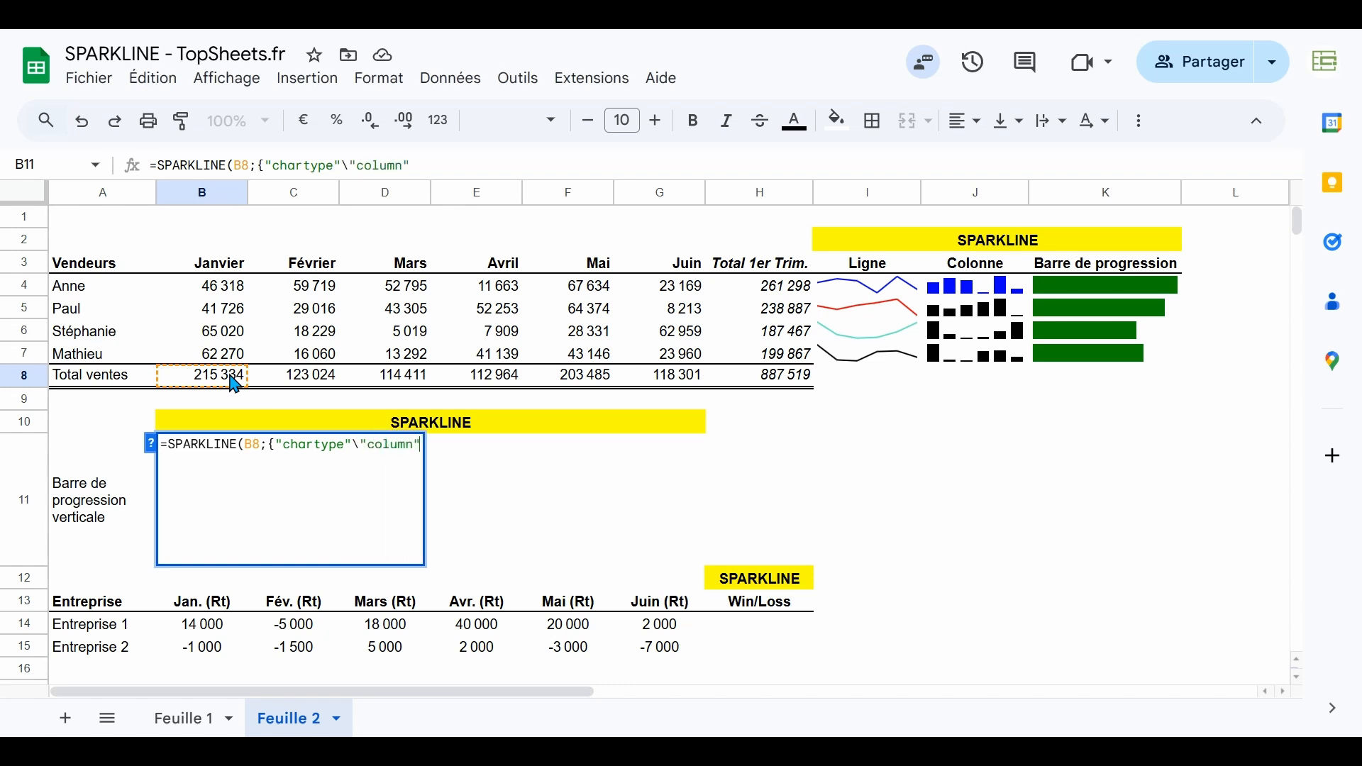
- Add the option "ymin"\0 to B11's formula to set the vertical minimum to 0
text(;)
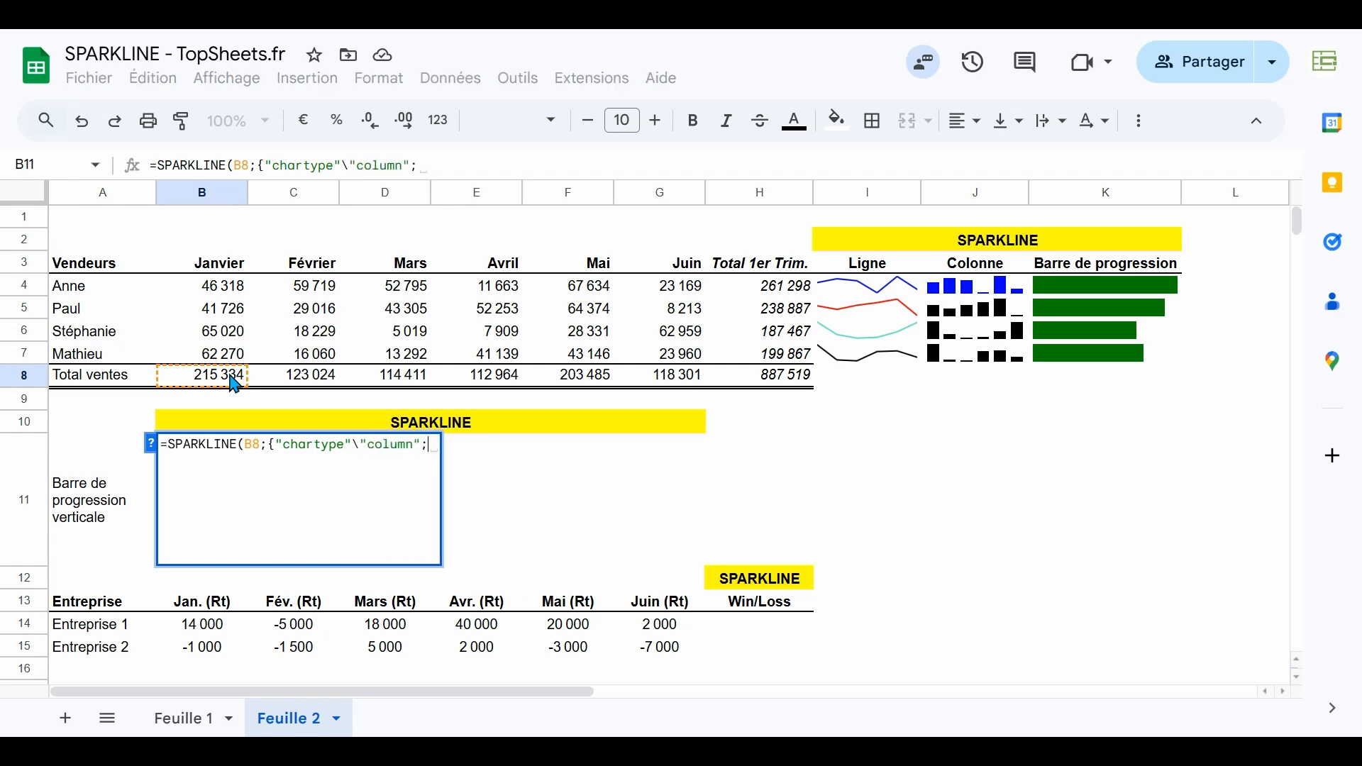
text(y)
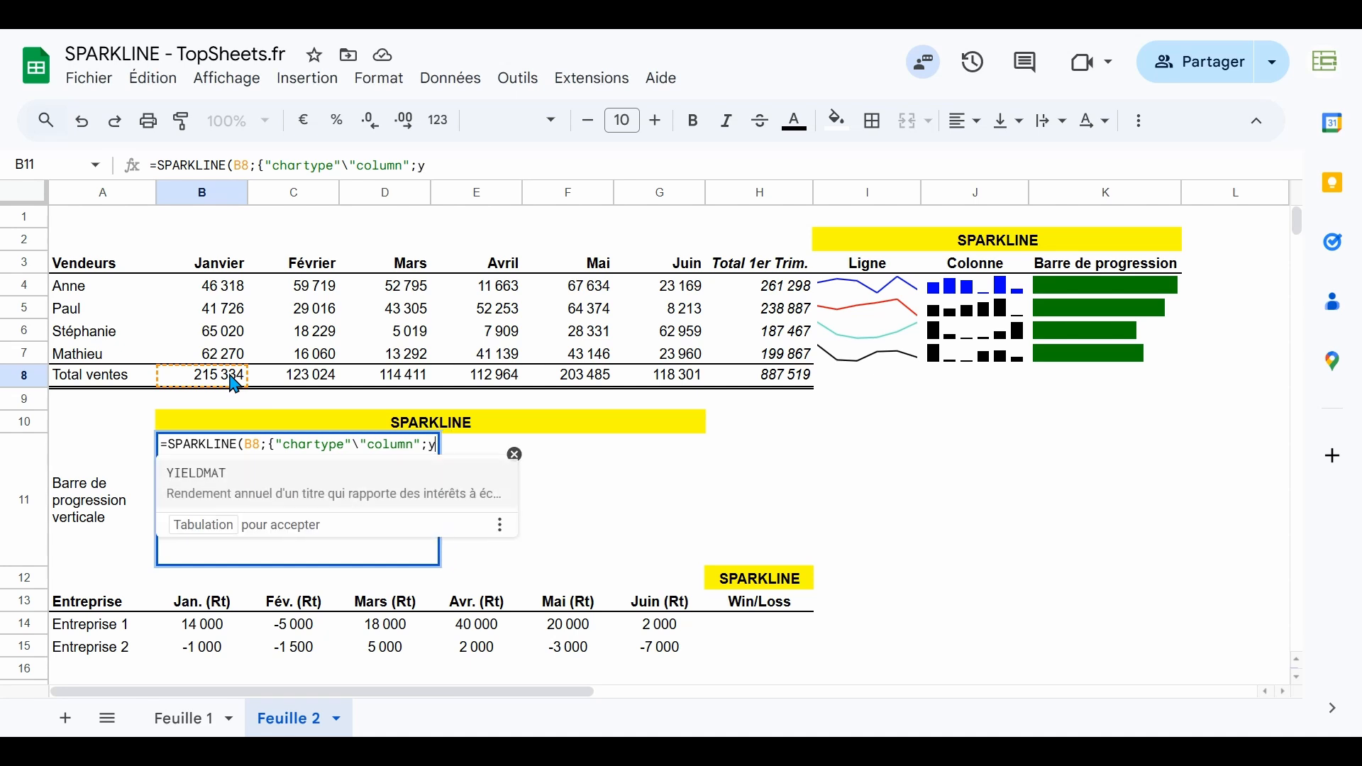
text(min")
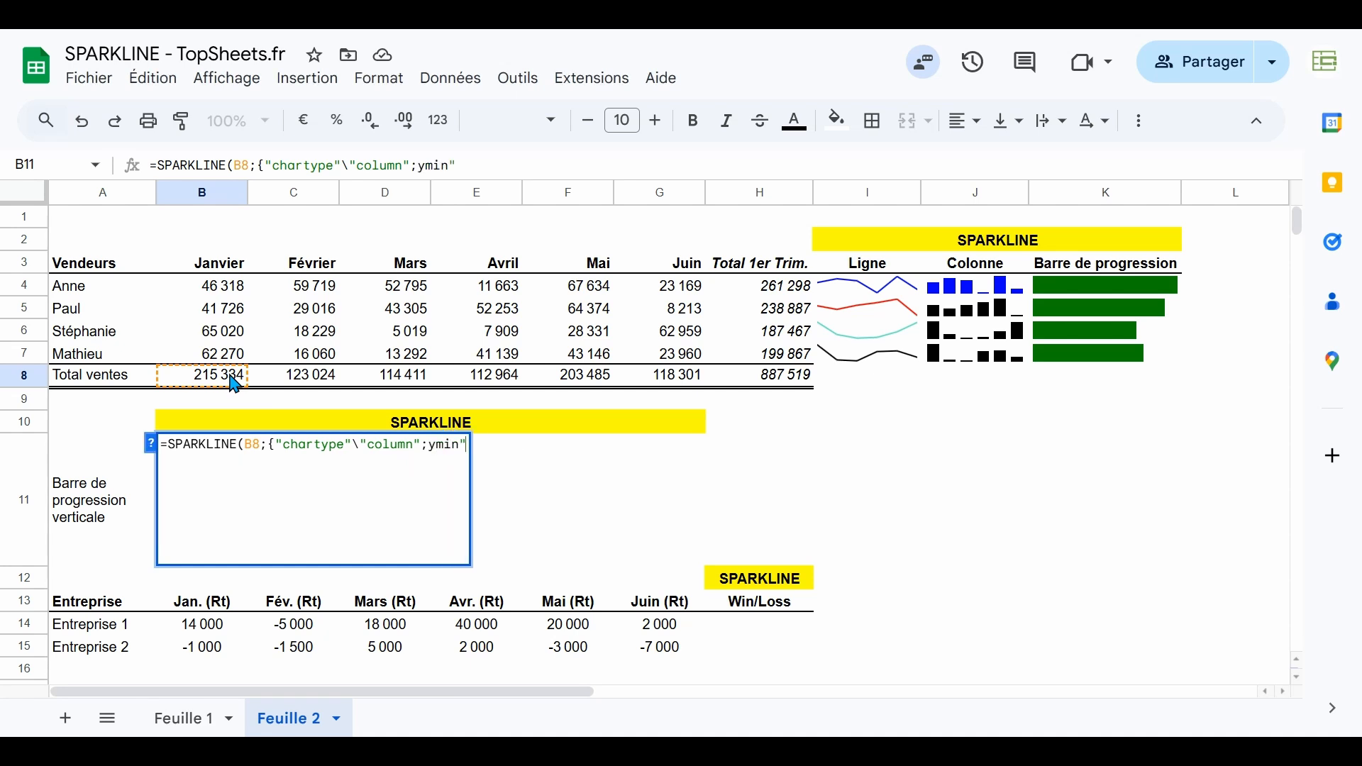
key(Left)
key(Left)
text("\)
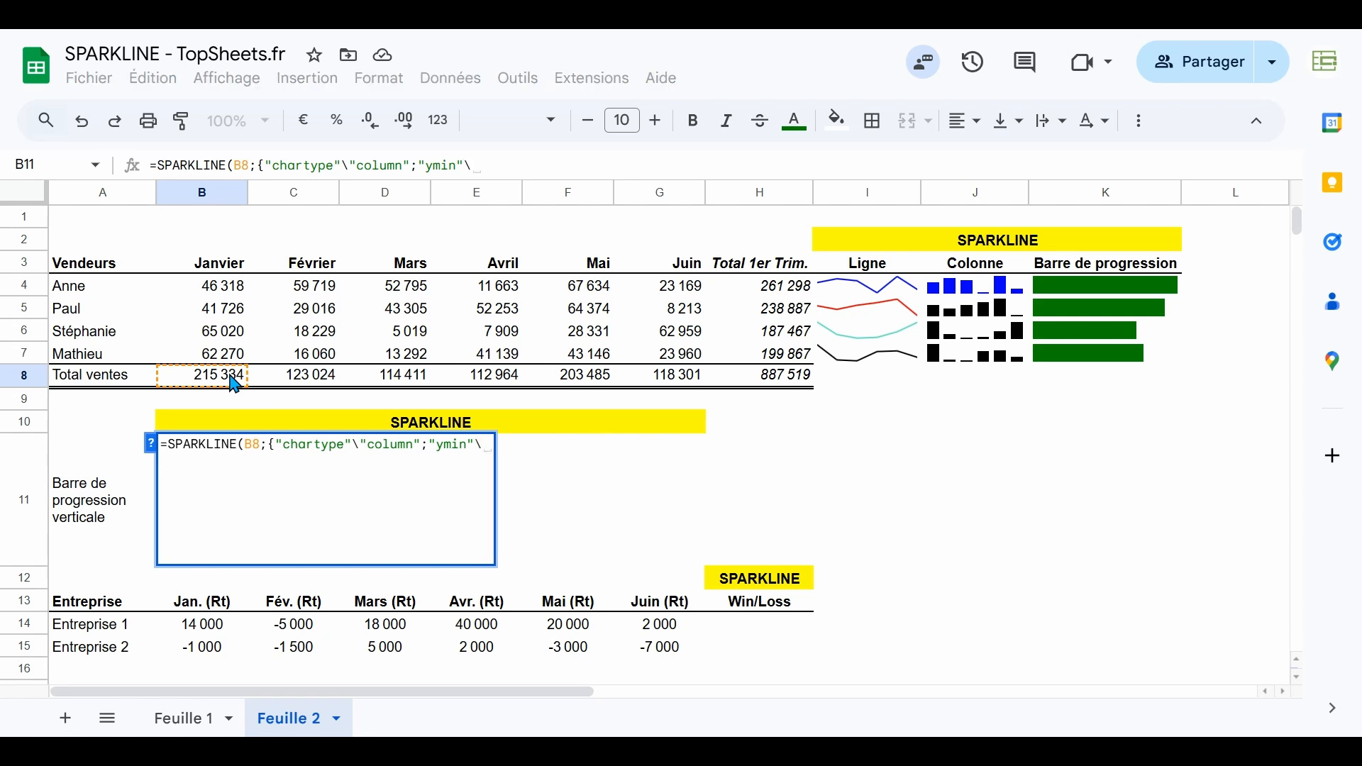
text(0;)
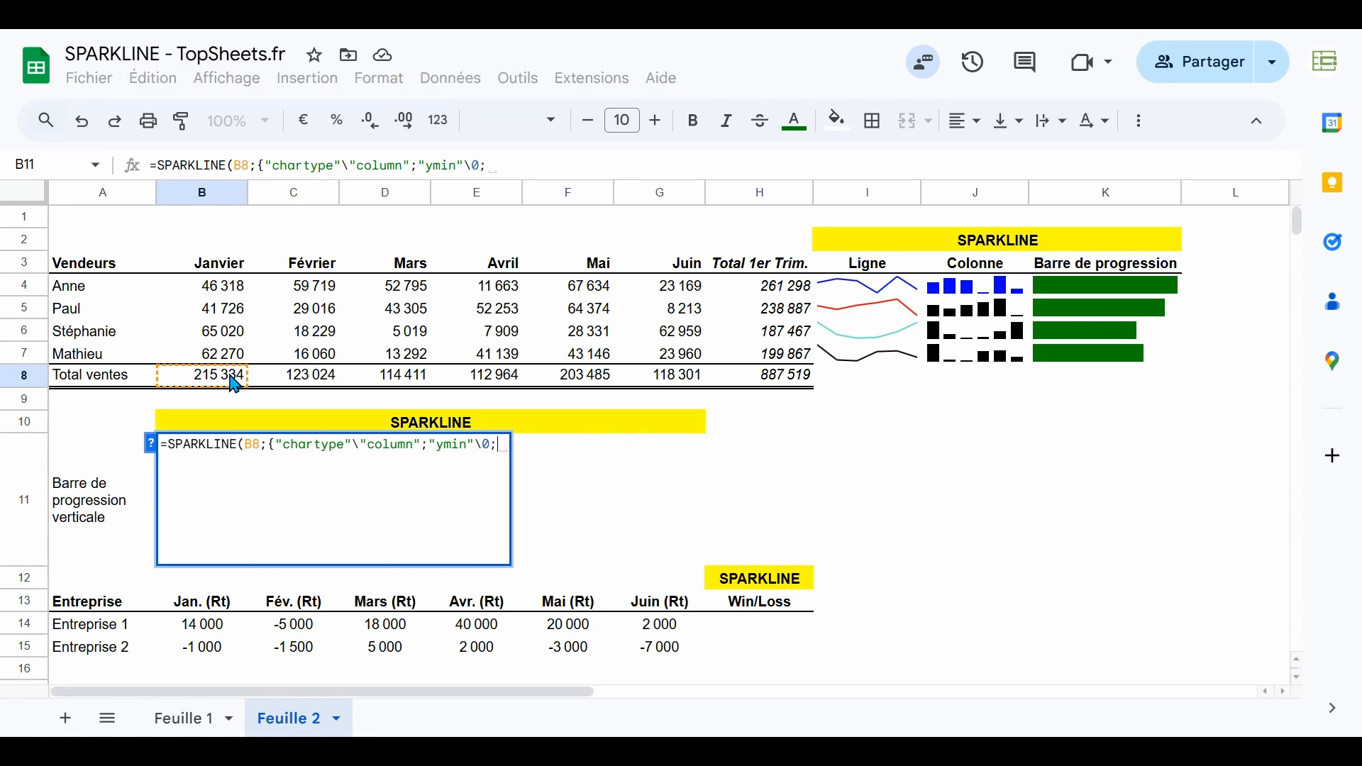
text(ymax)
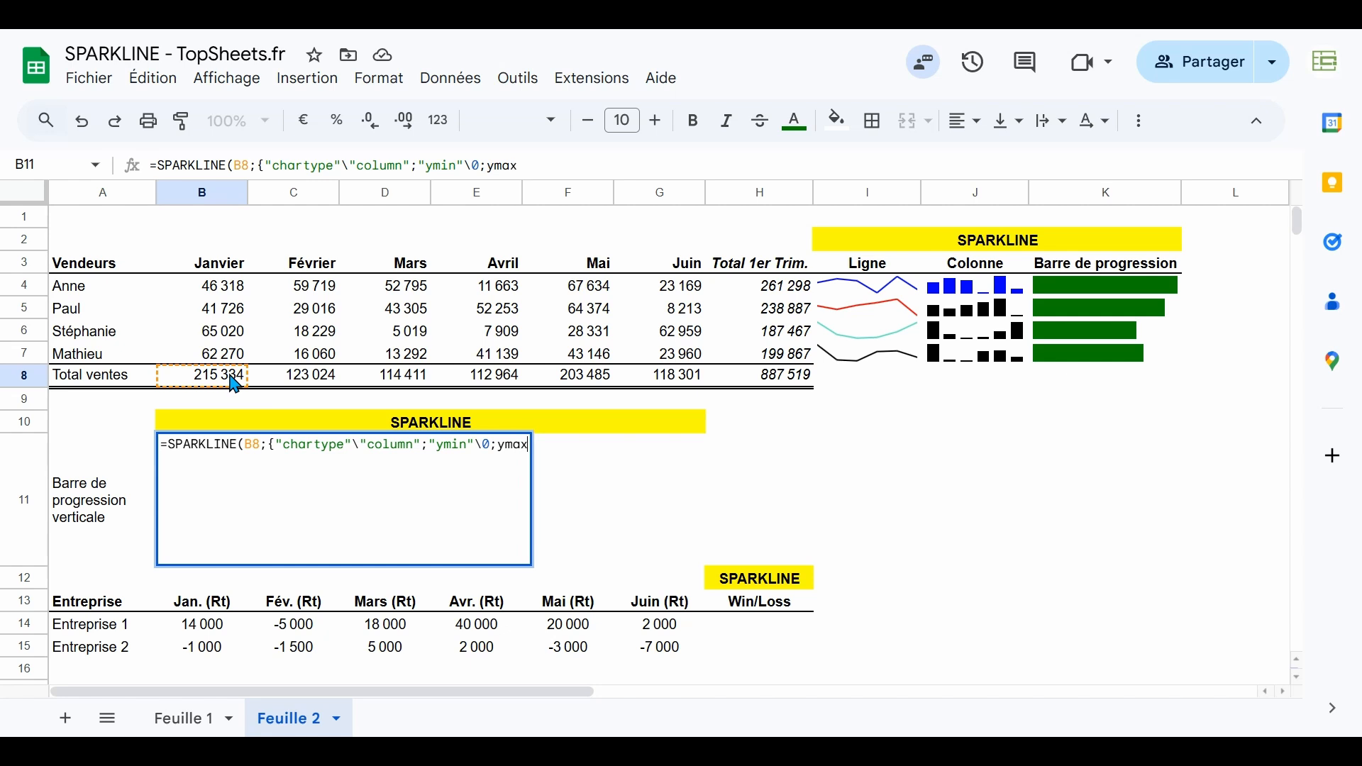
key(BackSpace)
key(BackSpace)
key(BackSpace)
key(BackSpace)
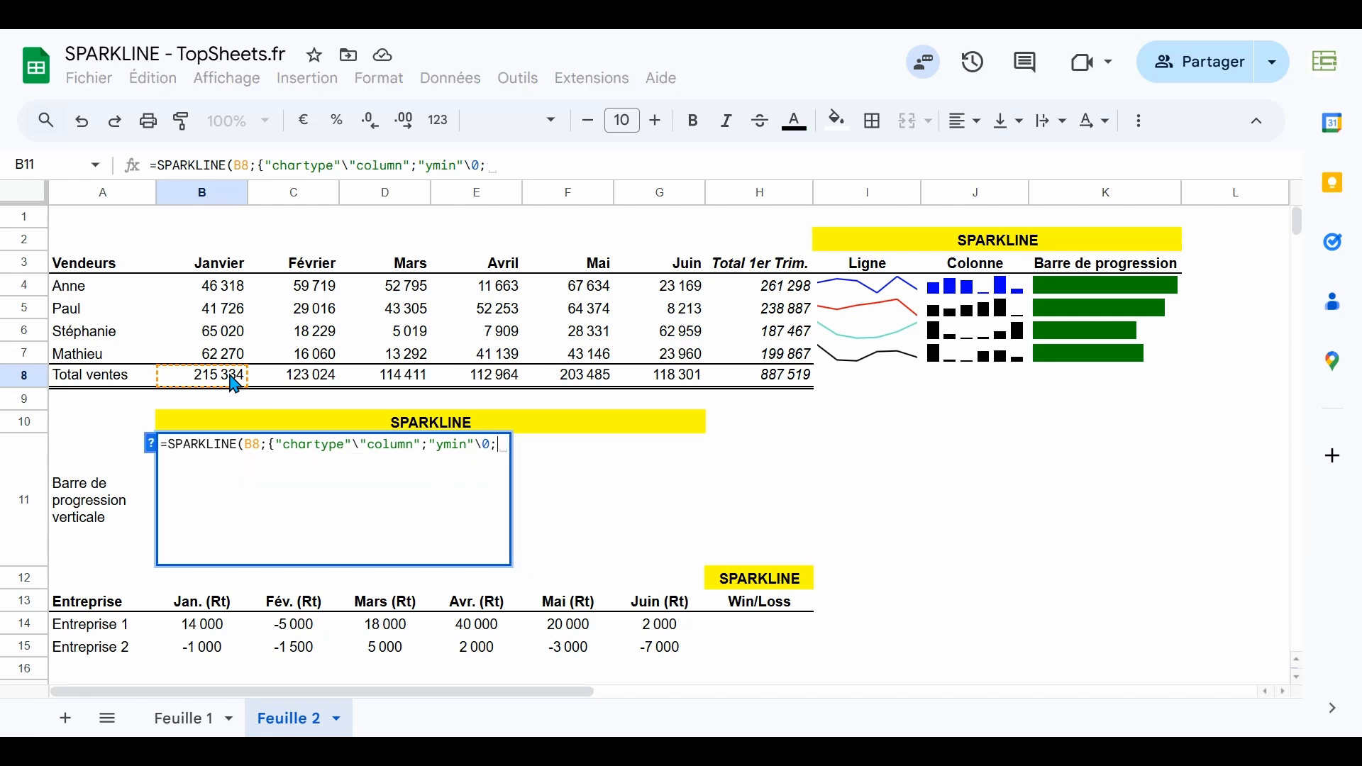
- Add "ymax"\MAX($B$8:$G$8) to B11's formula to scale the bar to the highest monthly total, and complete the formula
text("ymax"\)
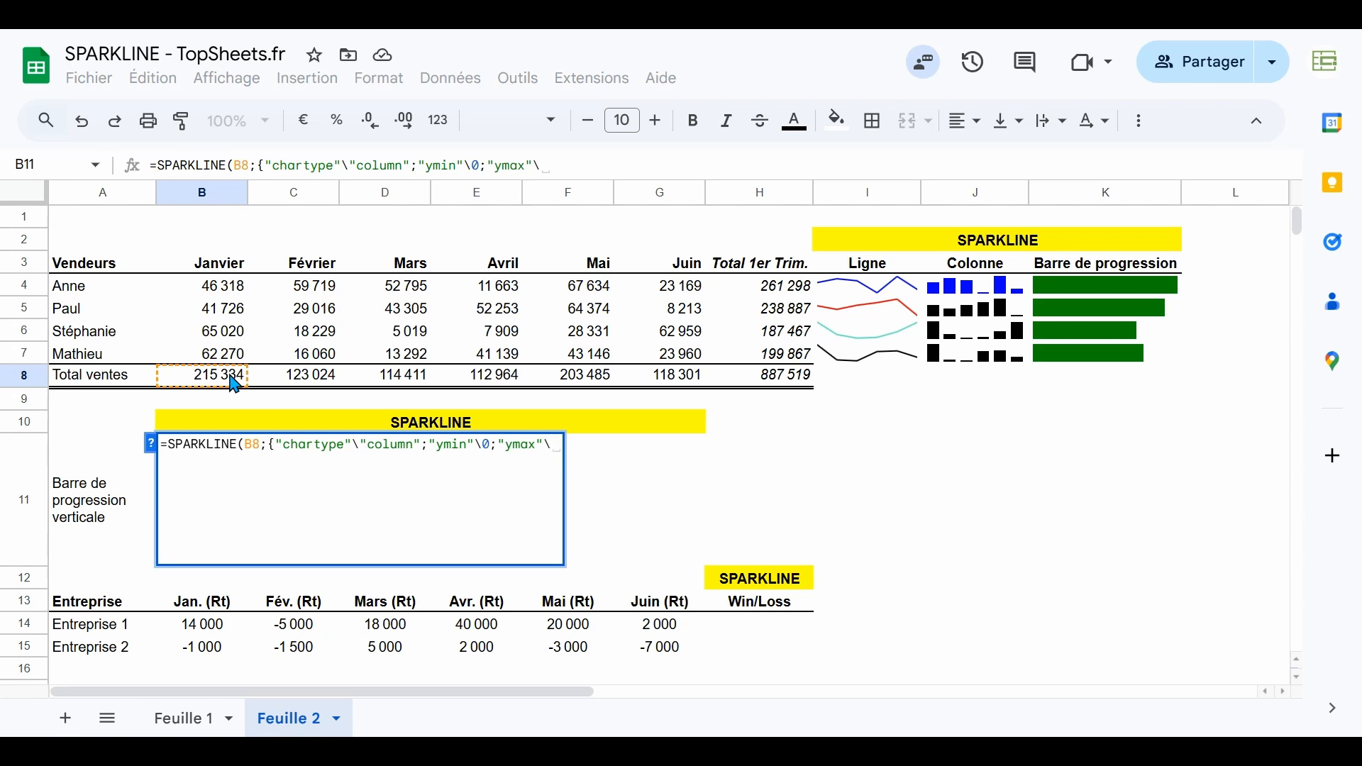
text(MAX()
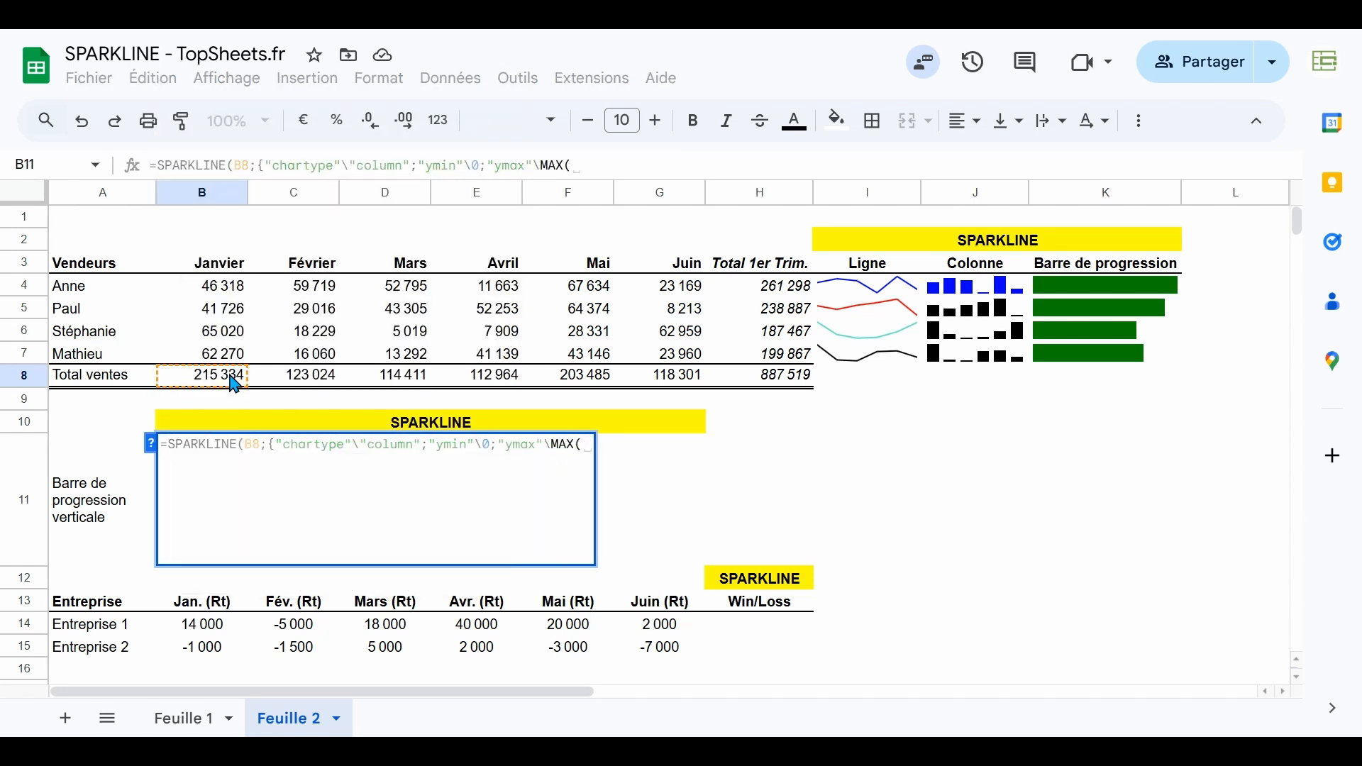
drag(235, 384, 660, 386)
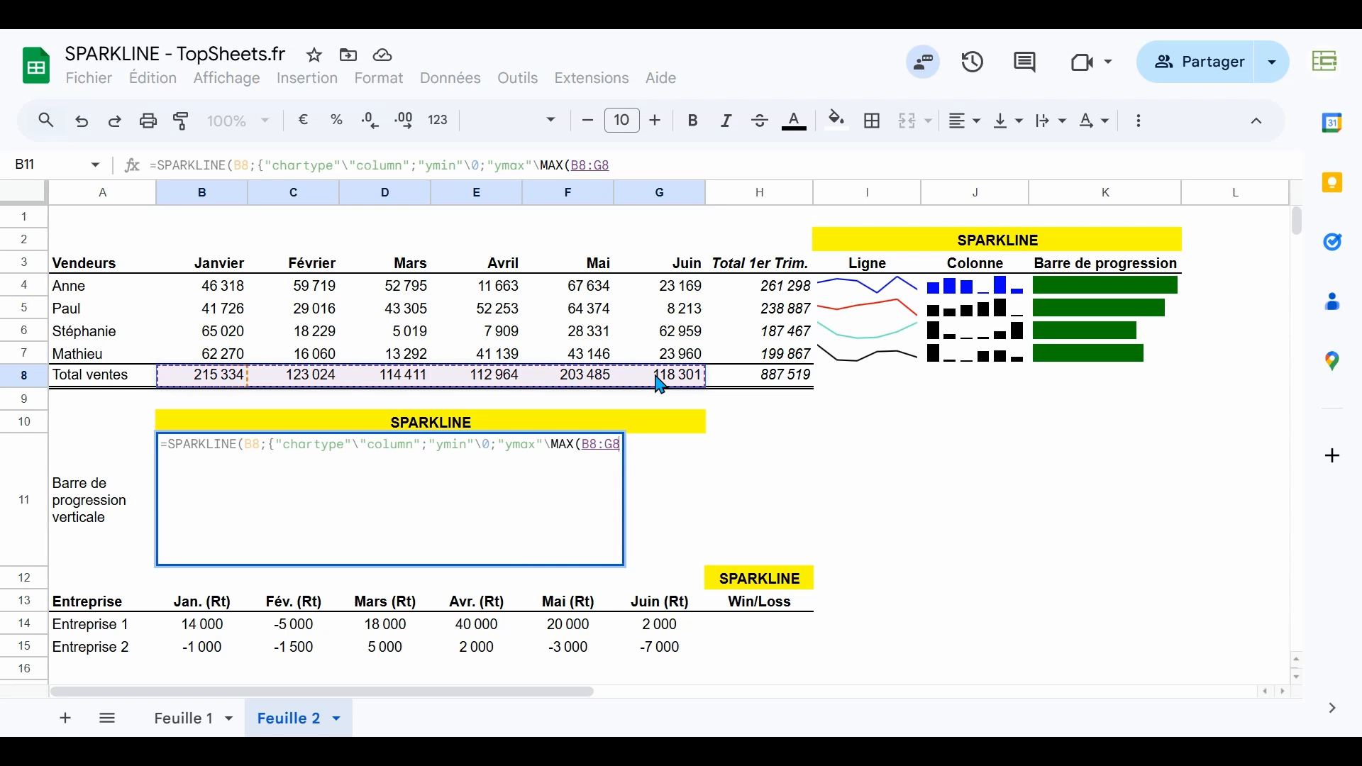
key(F4)
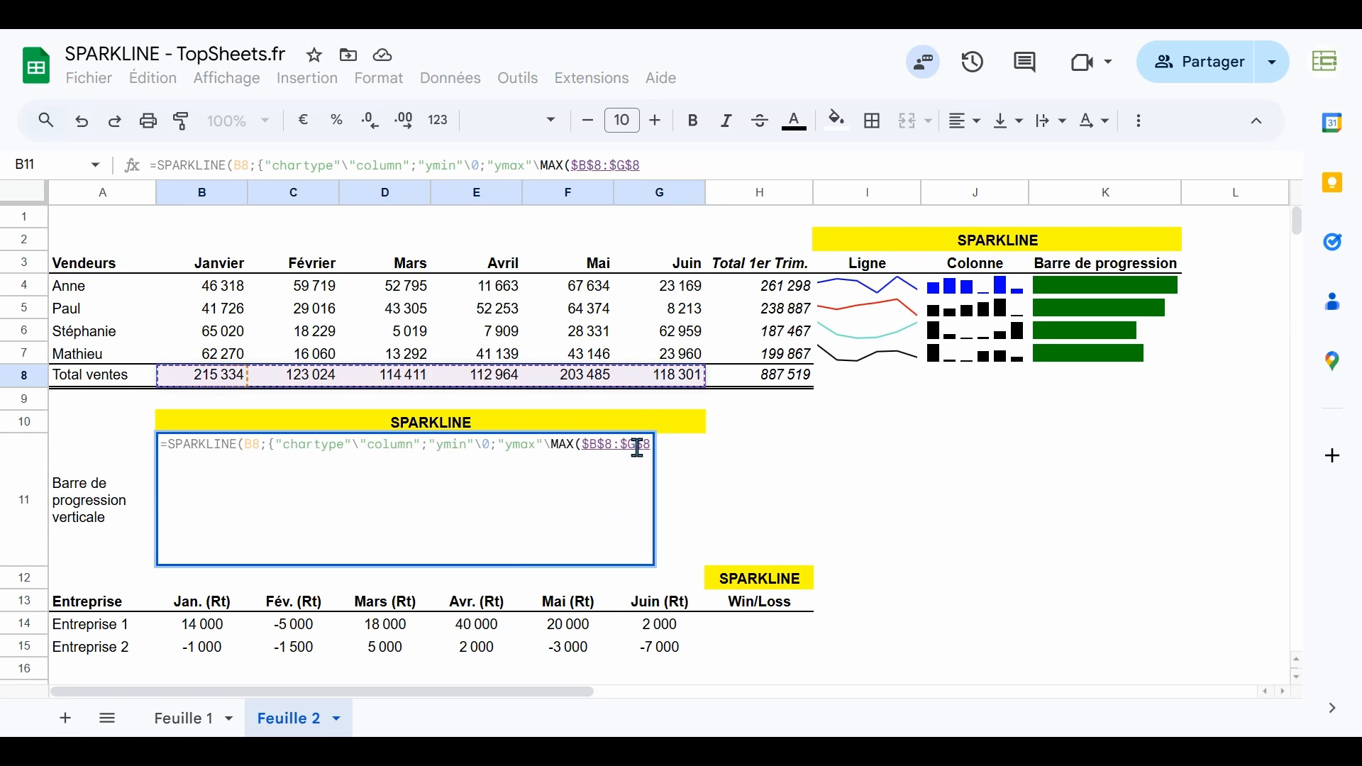
text())
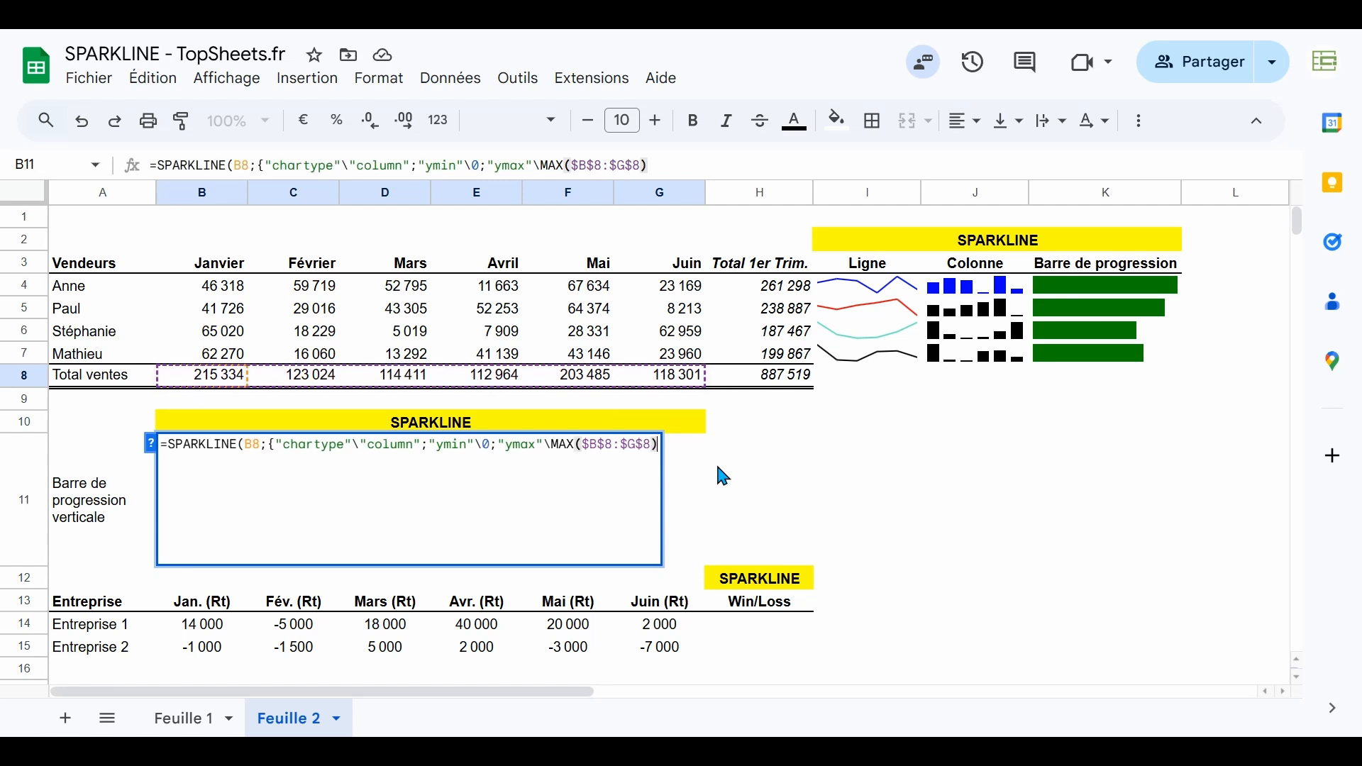
text(})
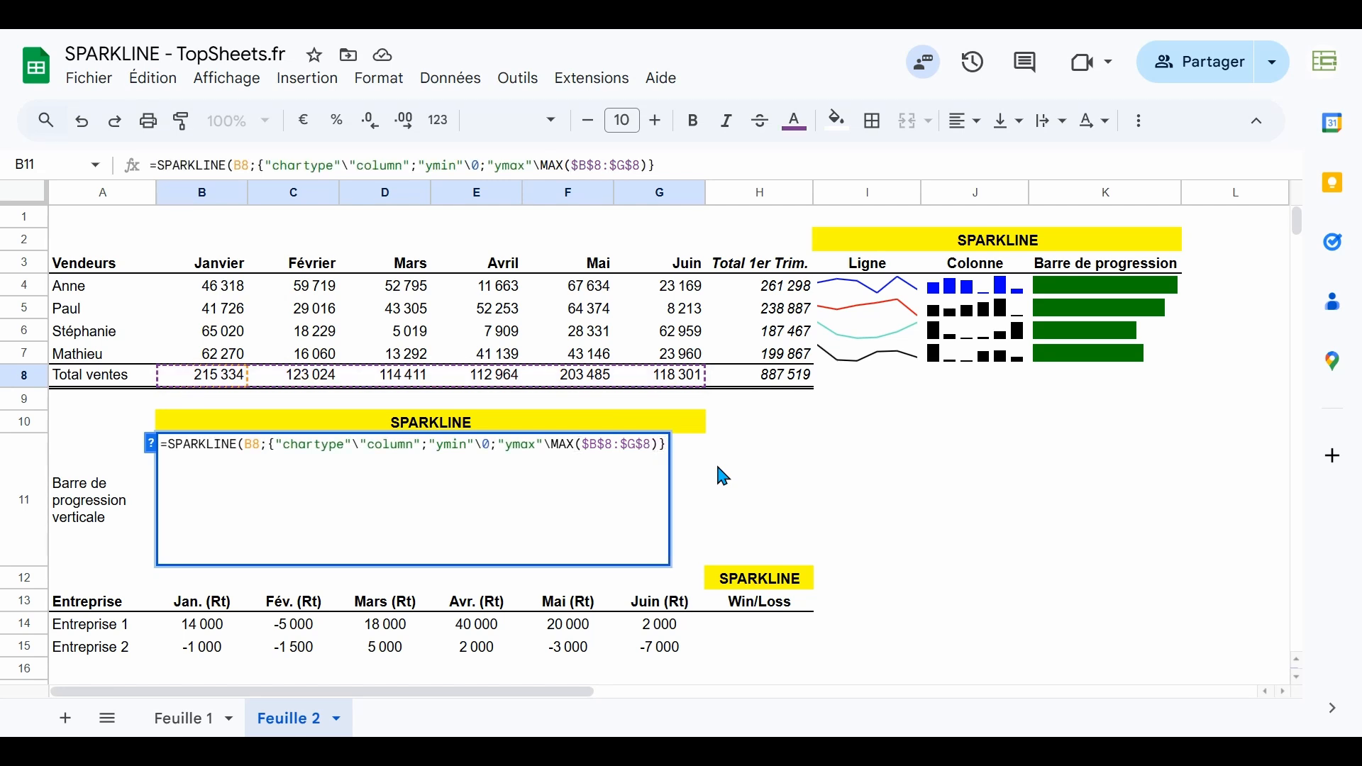
text())
key(Return)
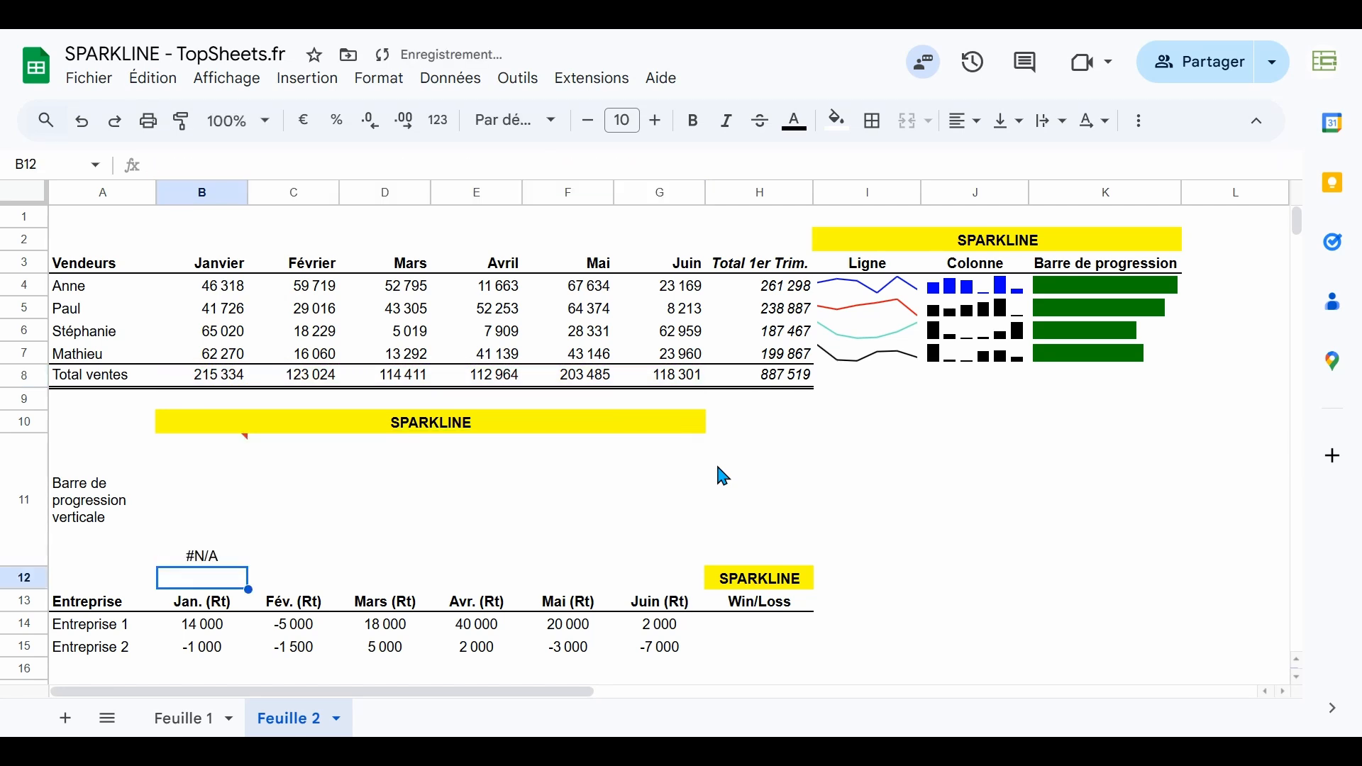
- Correct the misspelled first option name in B11's formula to "charttype"
key(Up)
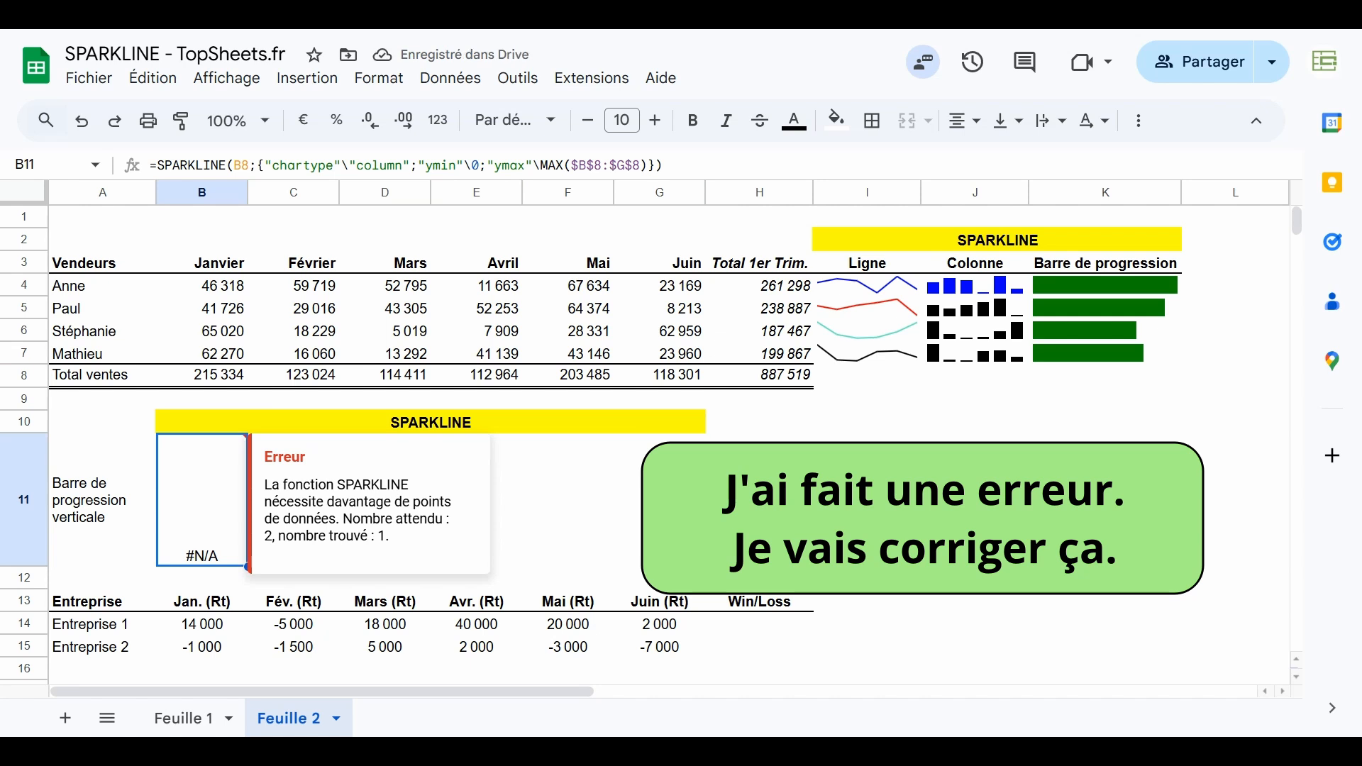
key(F2)
key(Left)
key(Left)
key(Left)
key(Left)
key(Left)
key(Left)
key(Left)
key(Left)
key(Left)
key(Left)
key(Left)
key(Left)
key(Left)
key(Left)
key(Left)
key(Left)
key(Left)
key(Left)
key(Left)
key(Left)
key(Left)
key(Left)
key(Left)
key(Left)
key(Left)
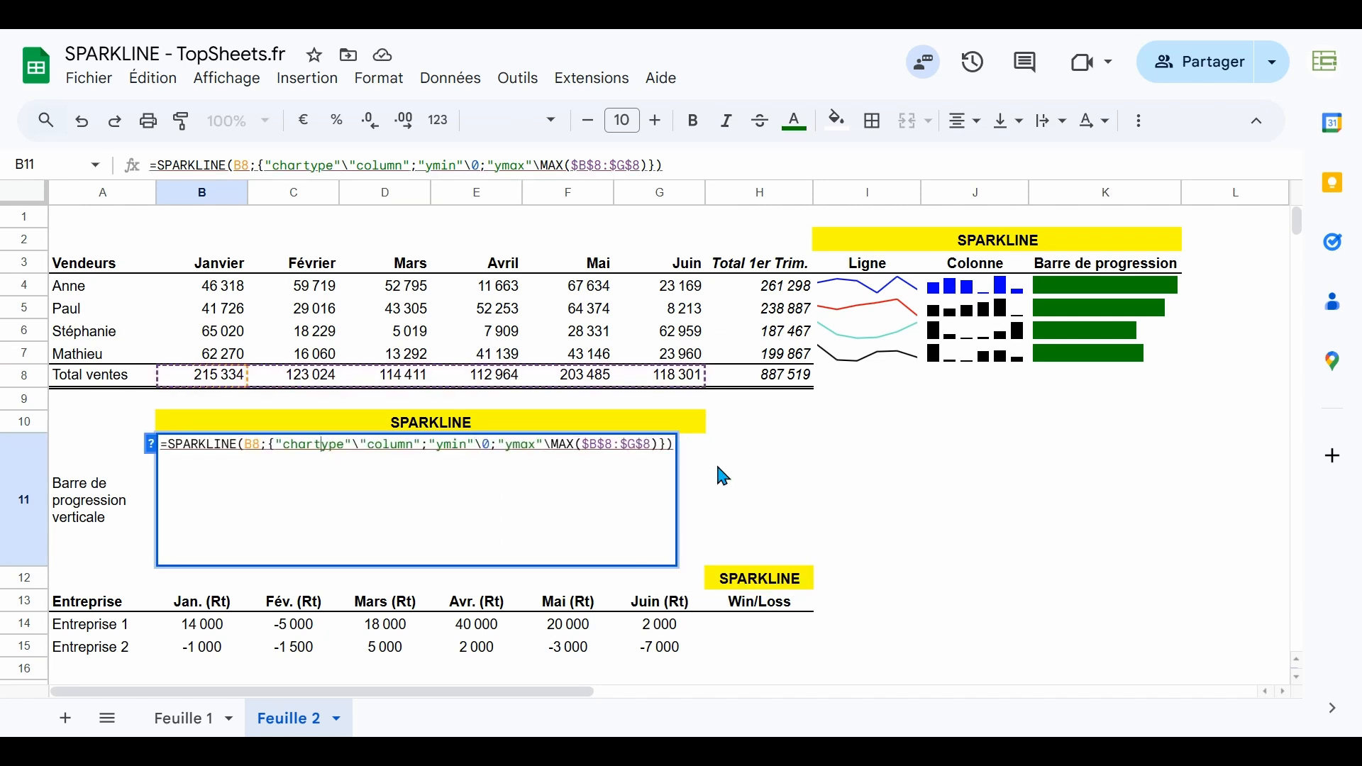
text(t)
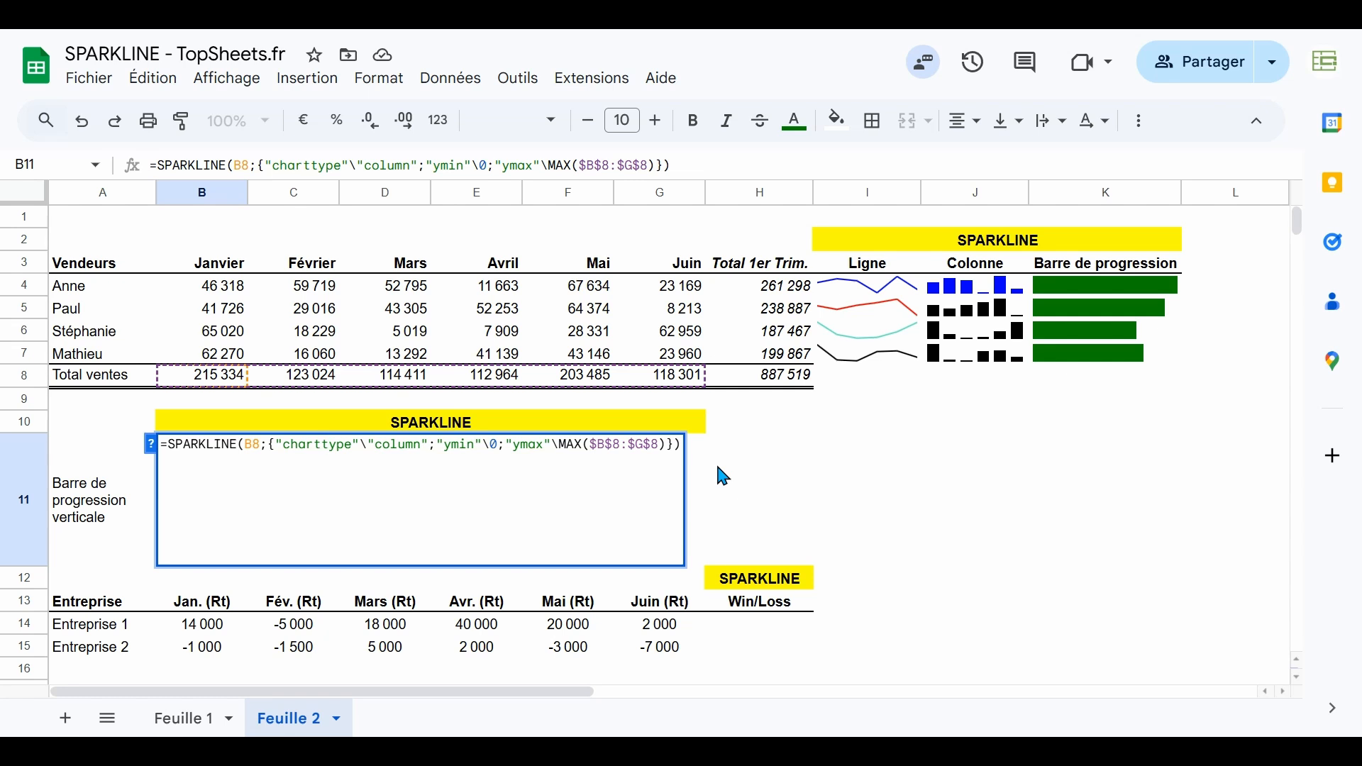
key(Return)
- Copy the vertical progress bar formula from B11 across to G11
key(Up)
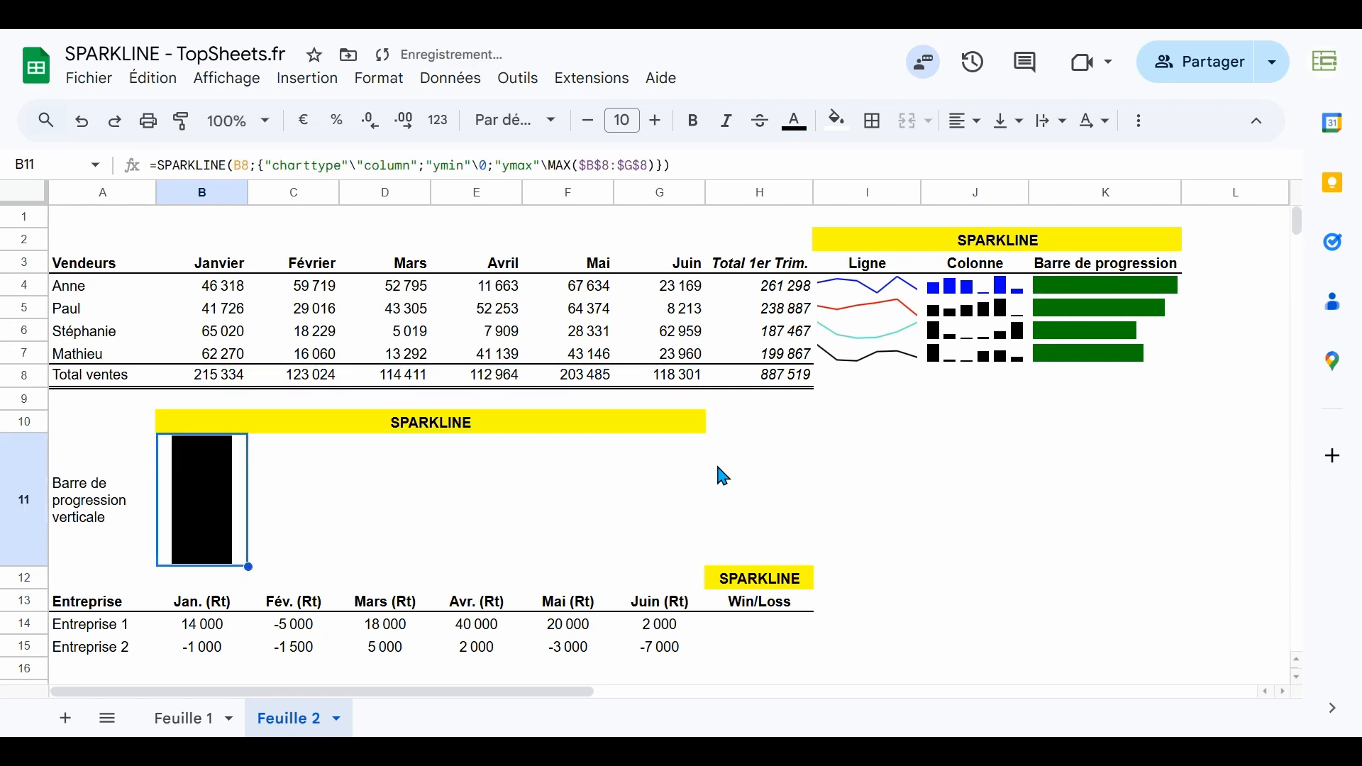
key(ctrl+c)
key(shift+Right)
key(shift+Right)
key(shift+Right)
key(shift+Right)
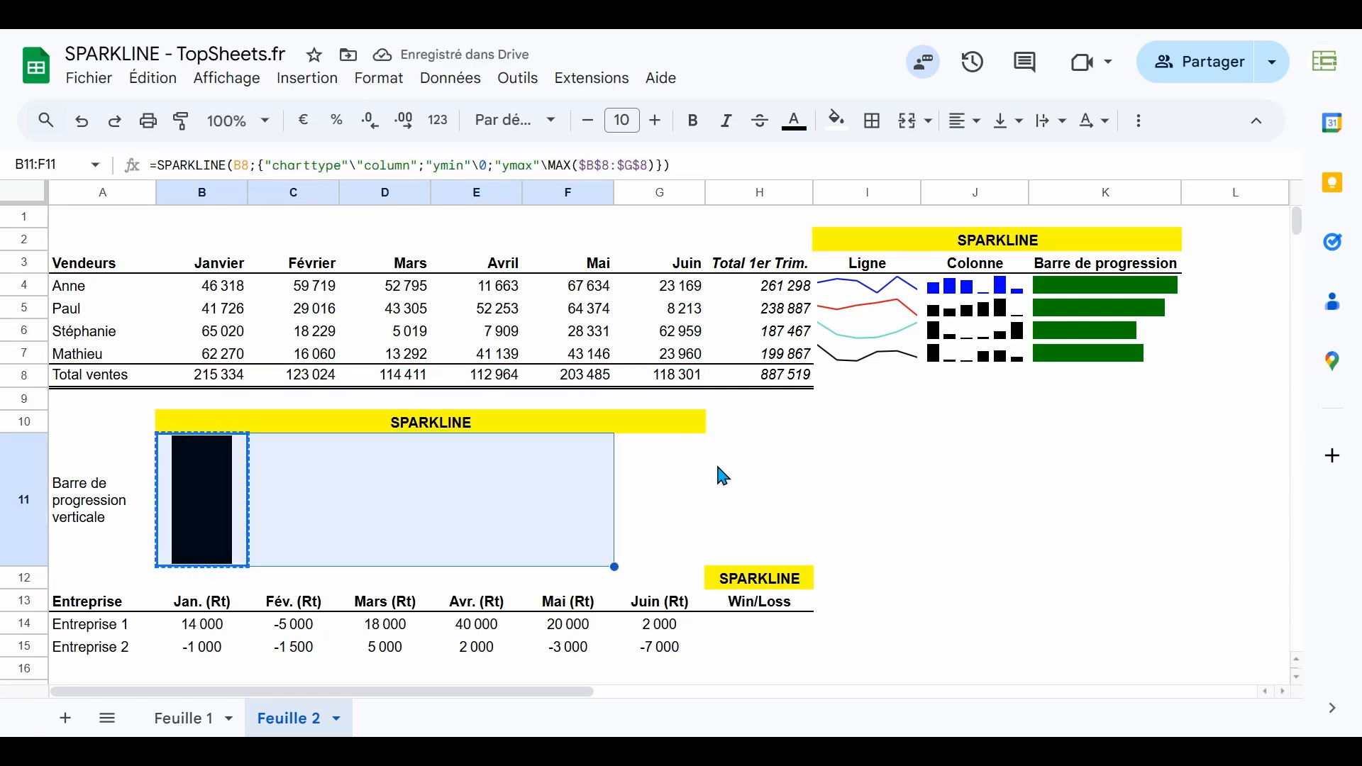
key(shift+Right)
key(ctrl+v)
key(Left)
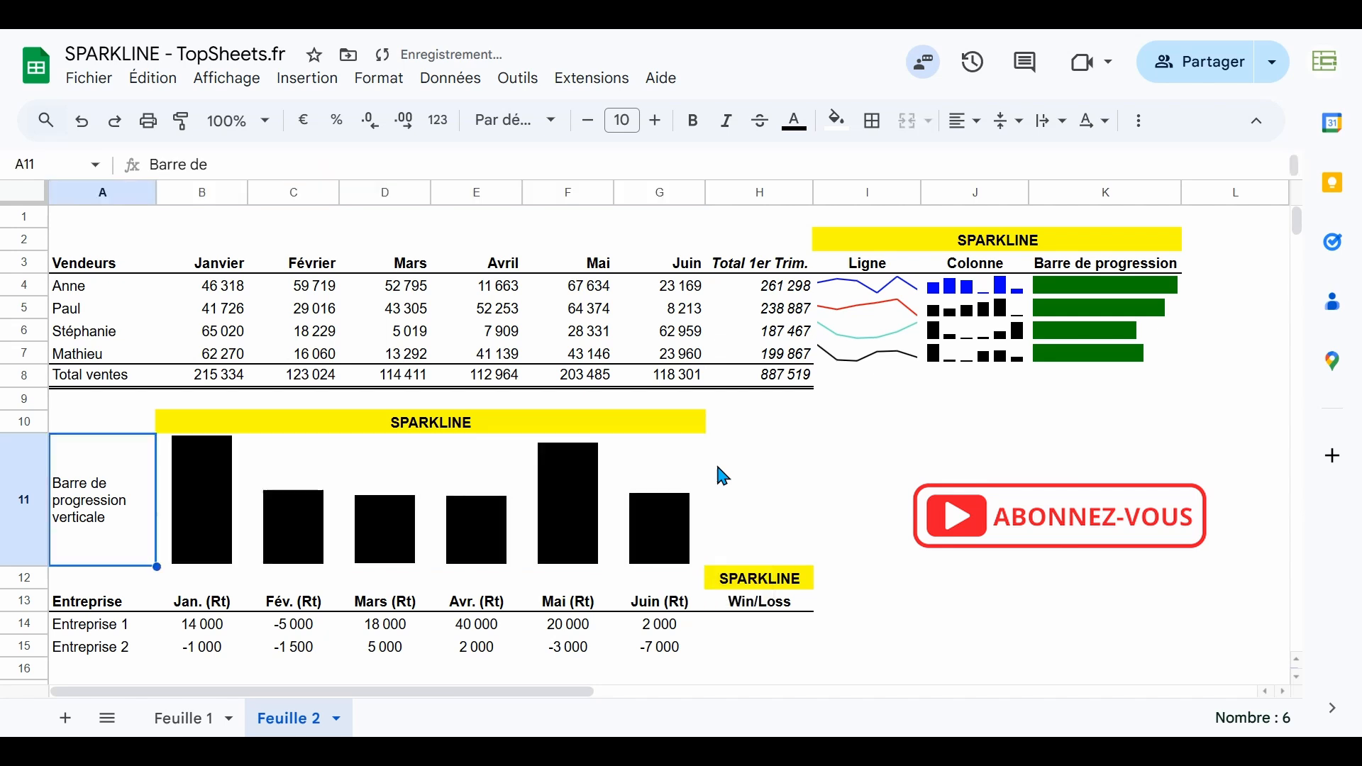
click(217, 492)
click(556, 495)
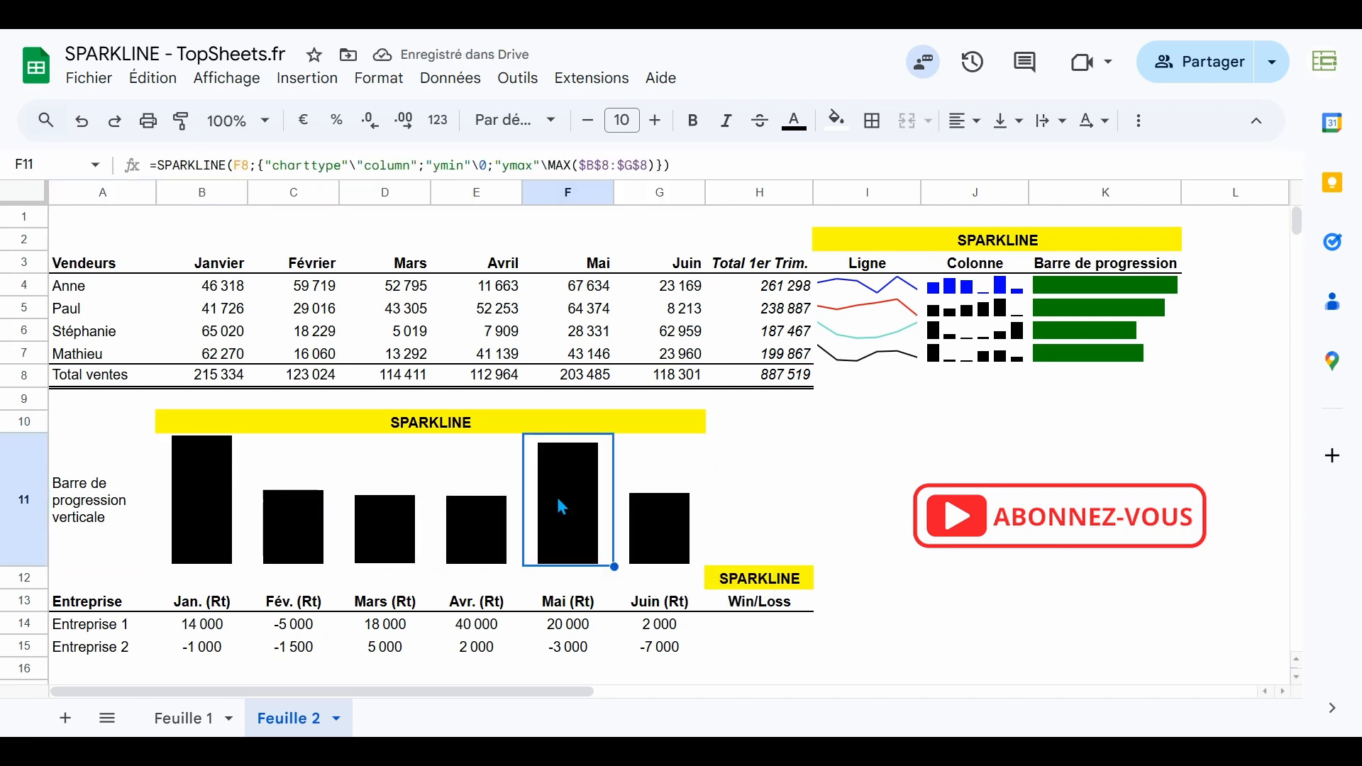
click(489, 382)
click(472, 531)
click(390, 522)
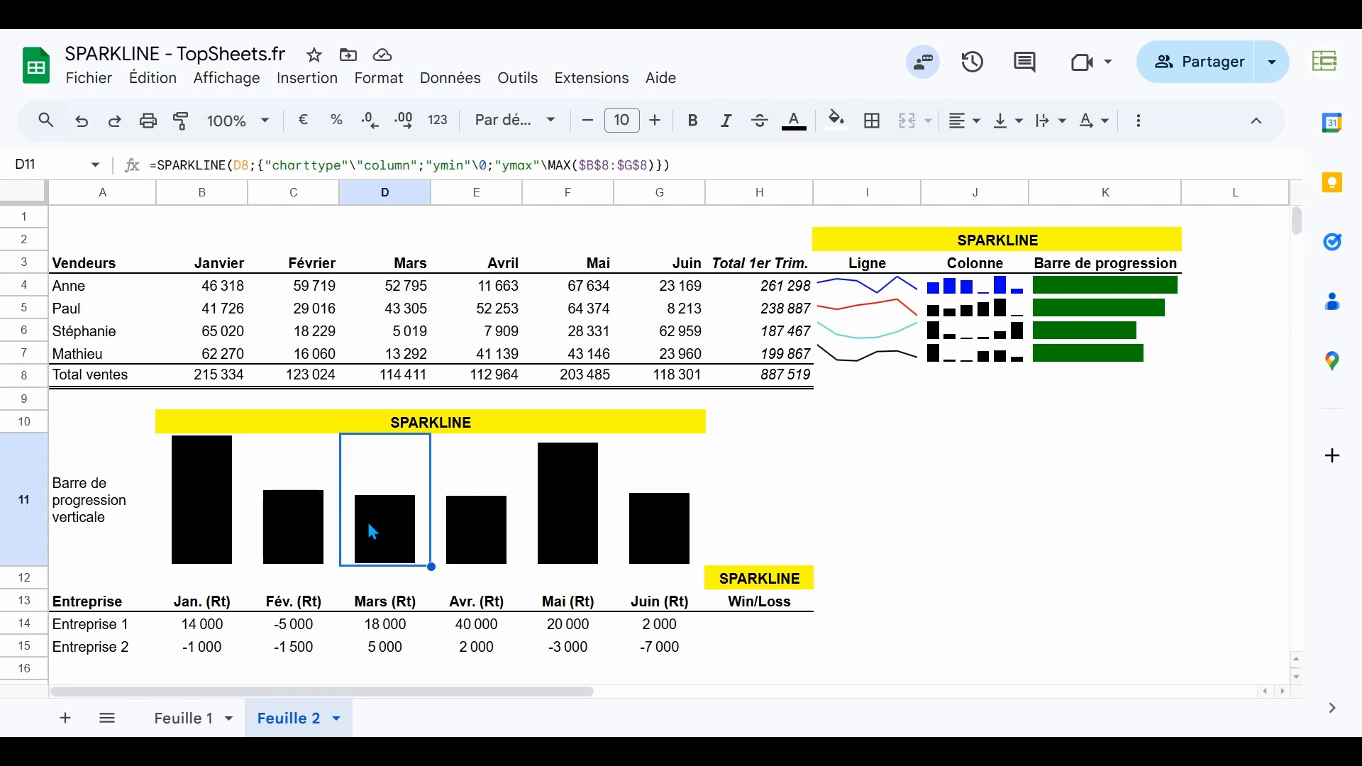
- Add the option "color"\"green" to B11's formula to make January's vertical bar green
click(181, 495)
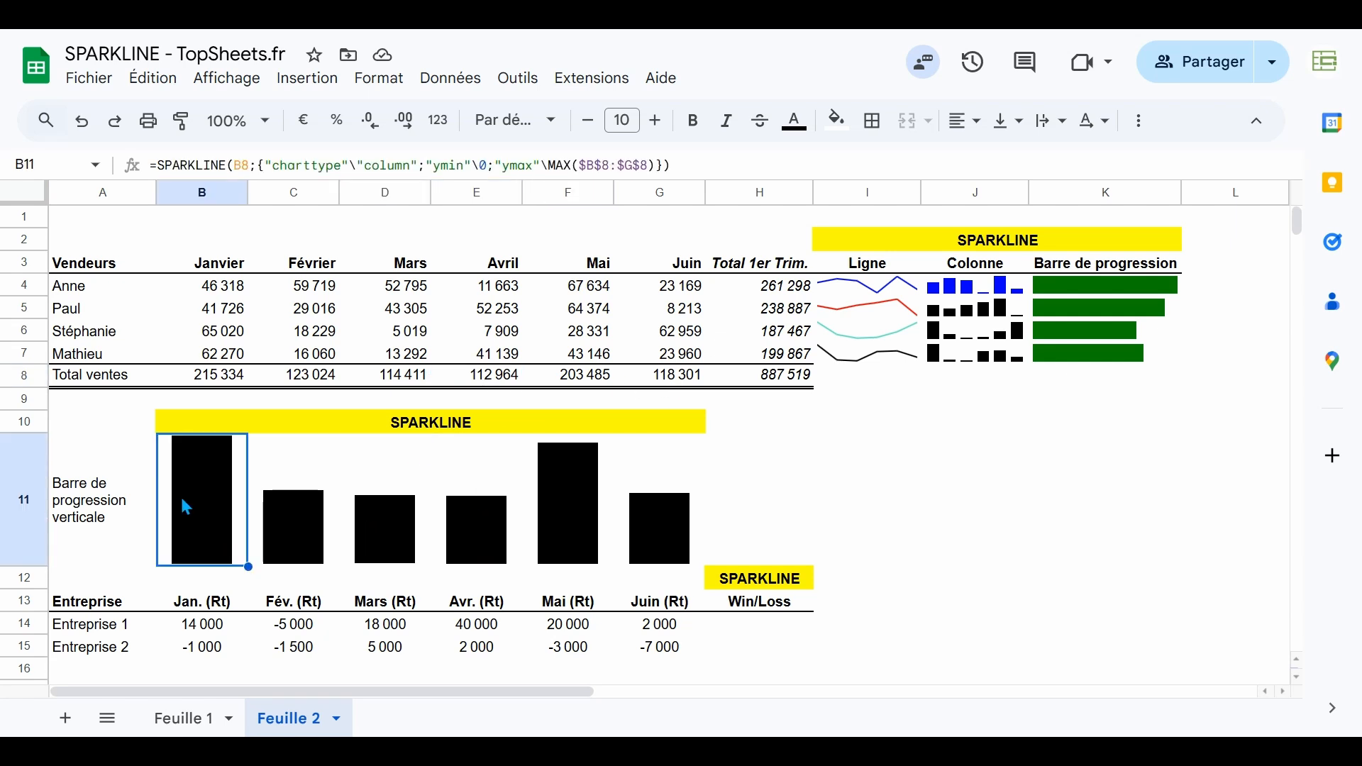
click(658, 165)
text(;)
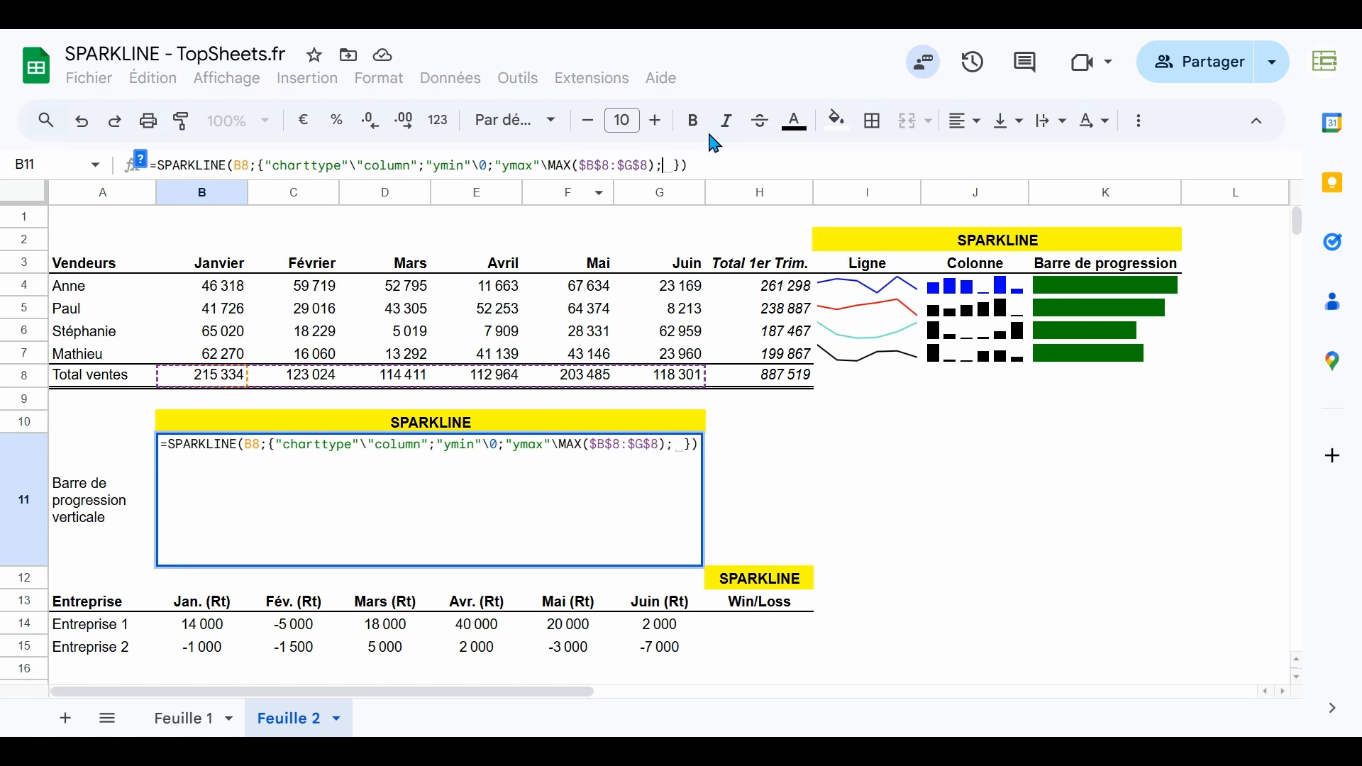
text("color")
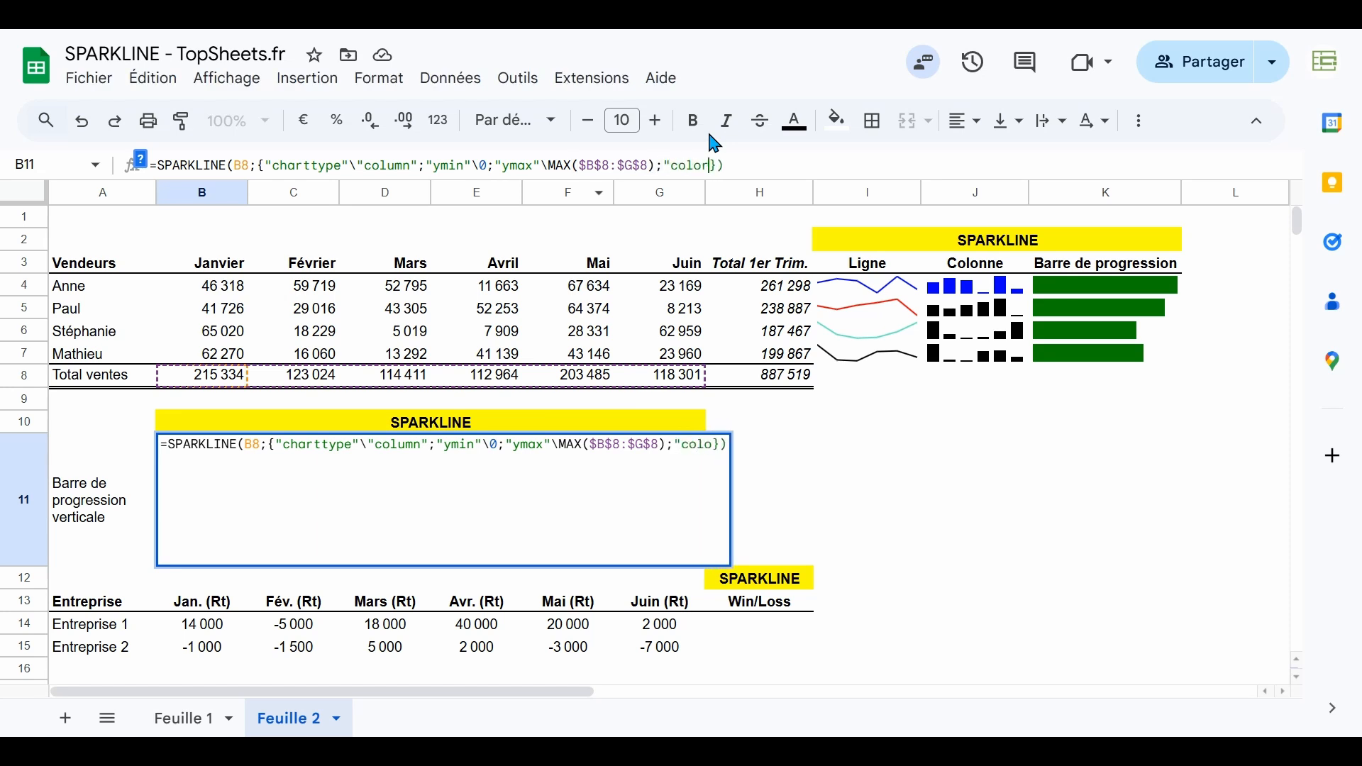
text(\"gre)
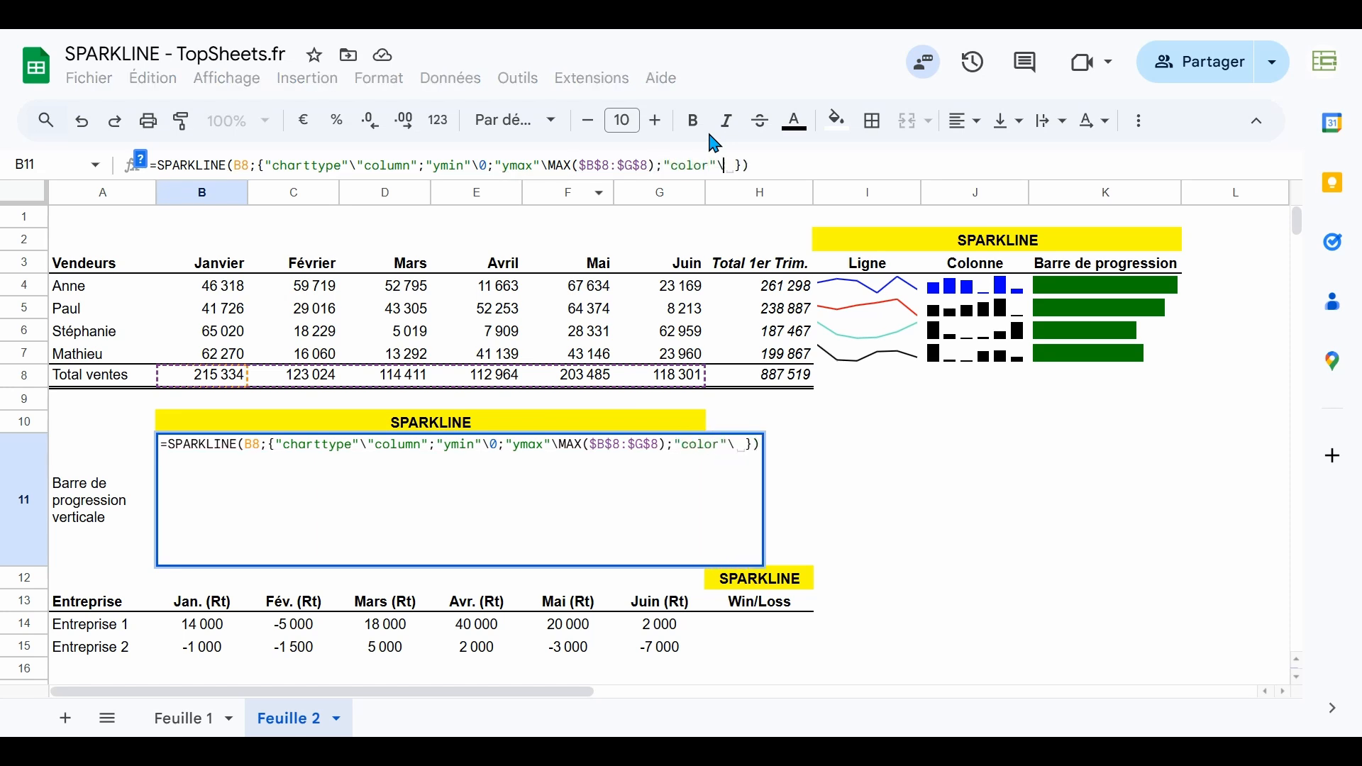
text(en")
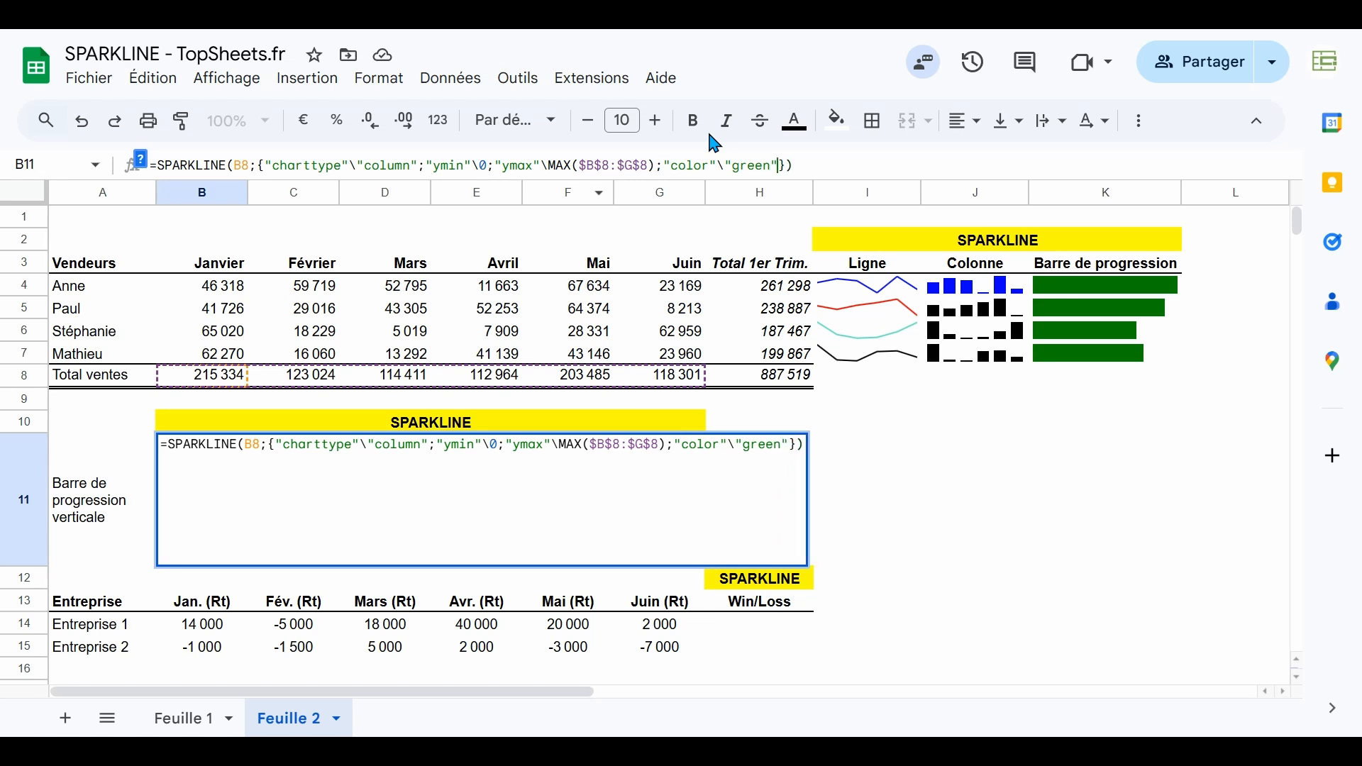
key(Return)
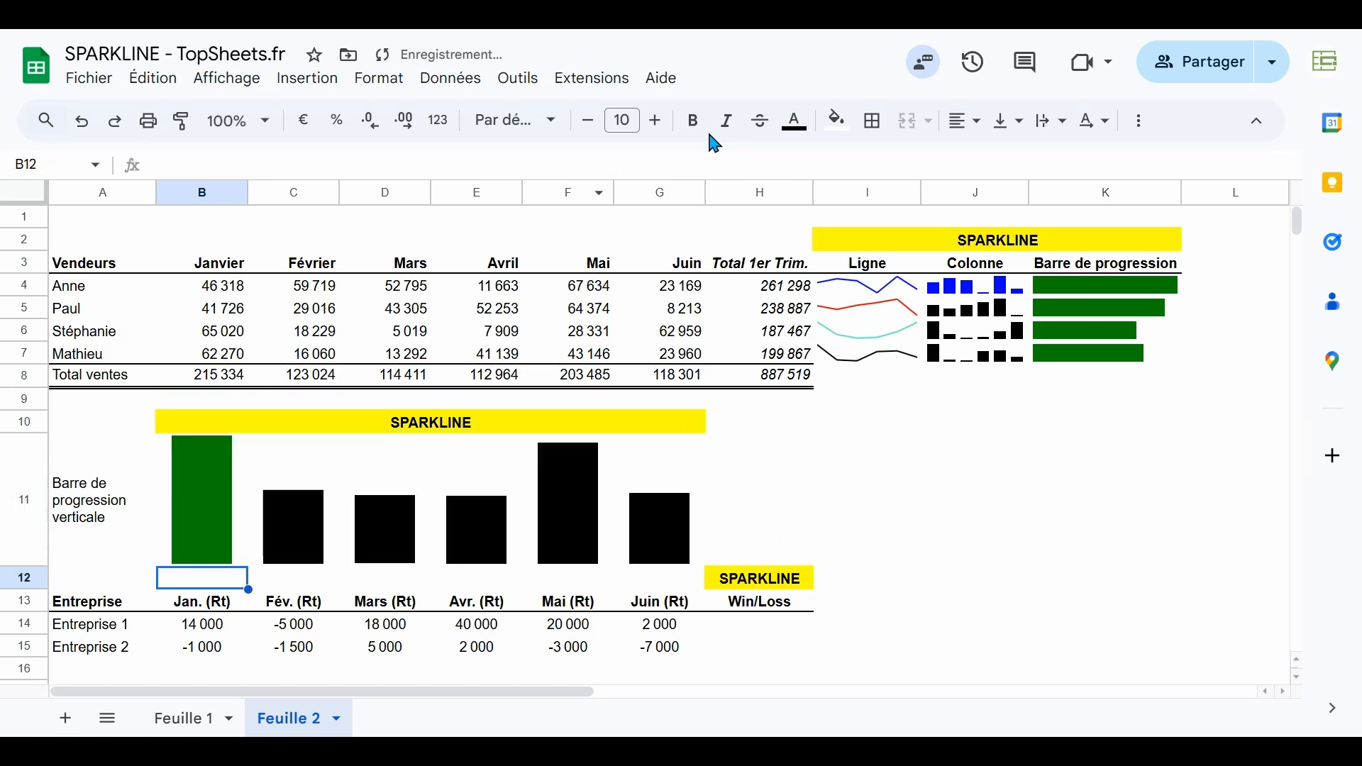
key(Up)
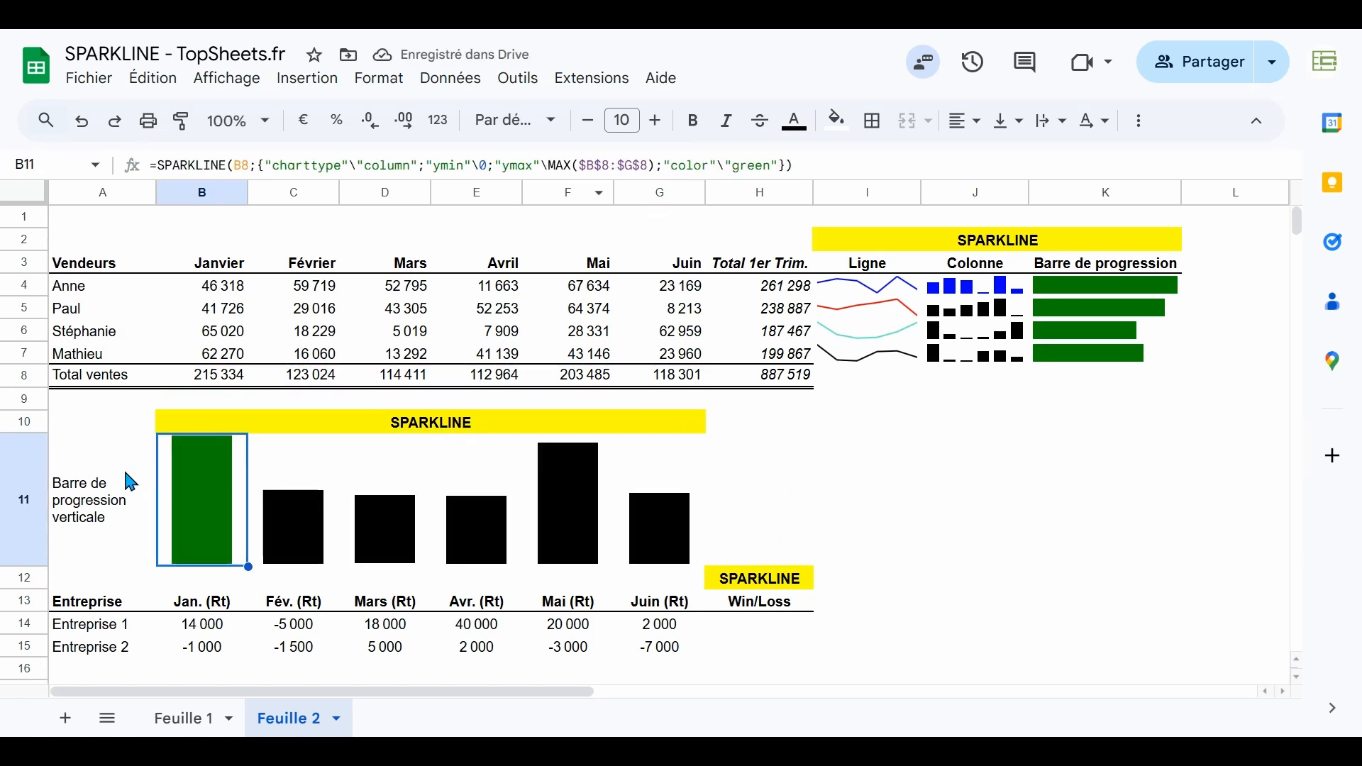
- Examine the Entreprise table's headings, its Win/Loss column and Entreprise 1's monthly results from January to June
click(118, 502)
click(118, 602)
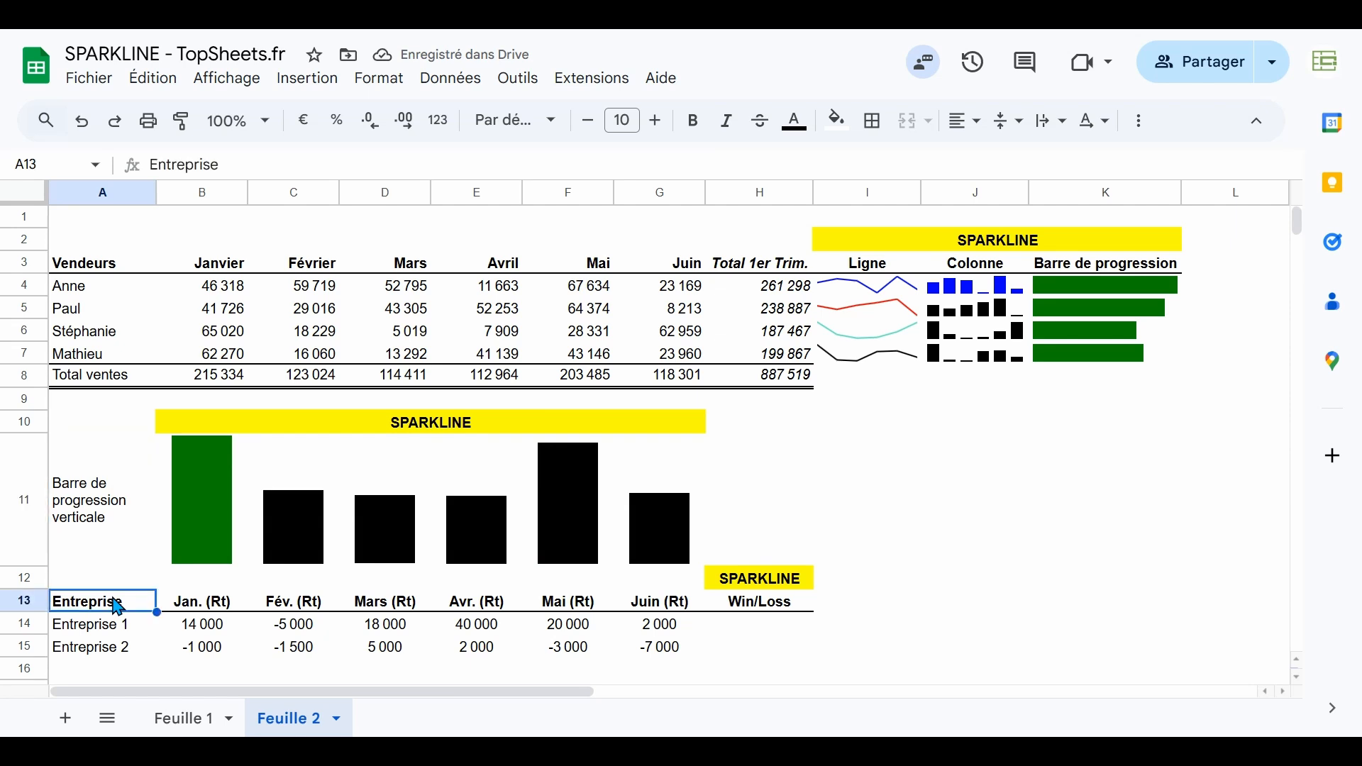
click(745, 605)
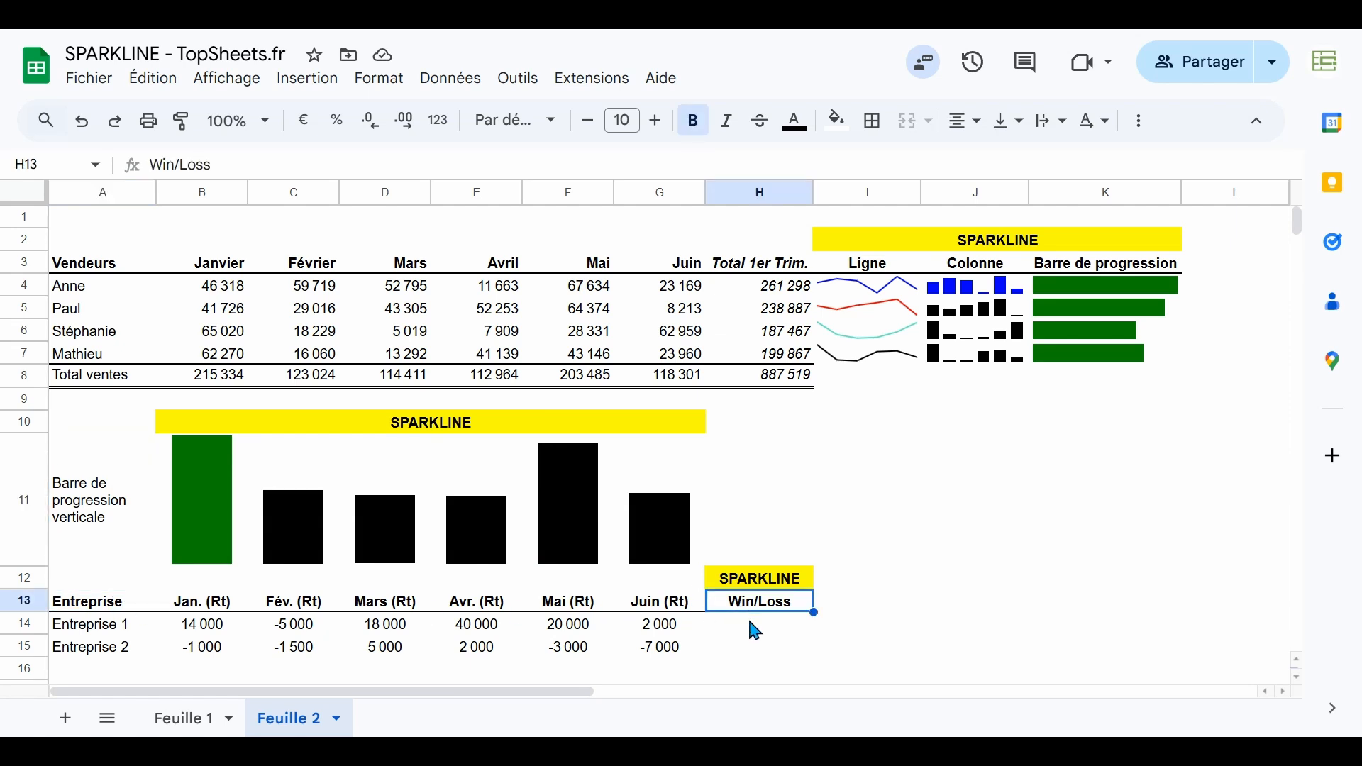
click(747, 615)
click(106, 626)
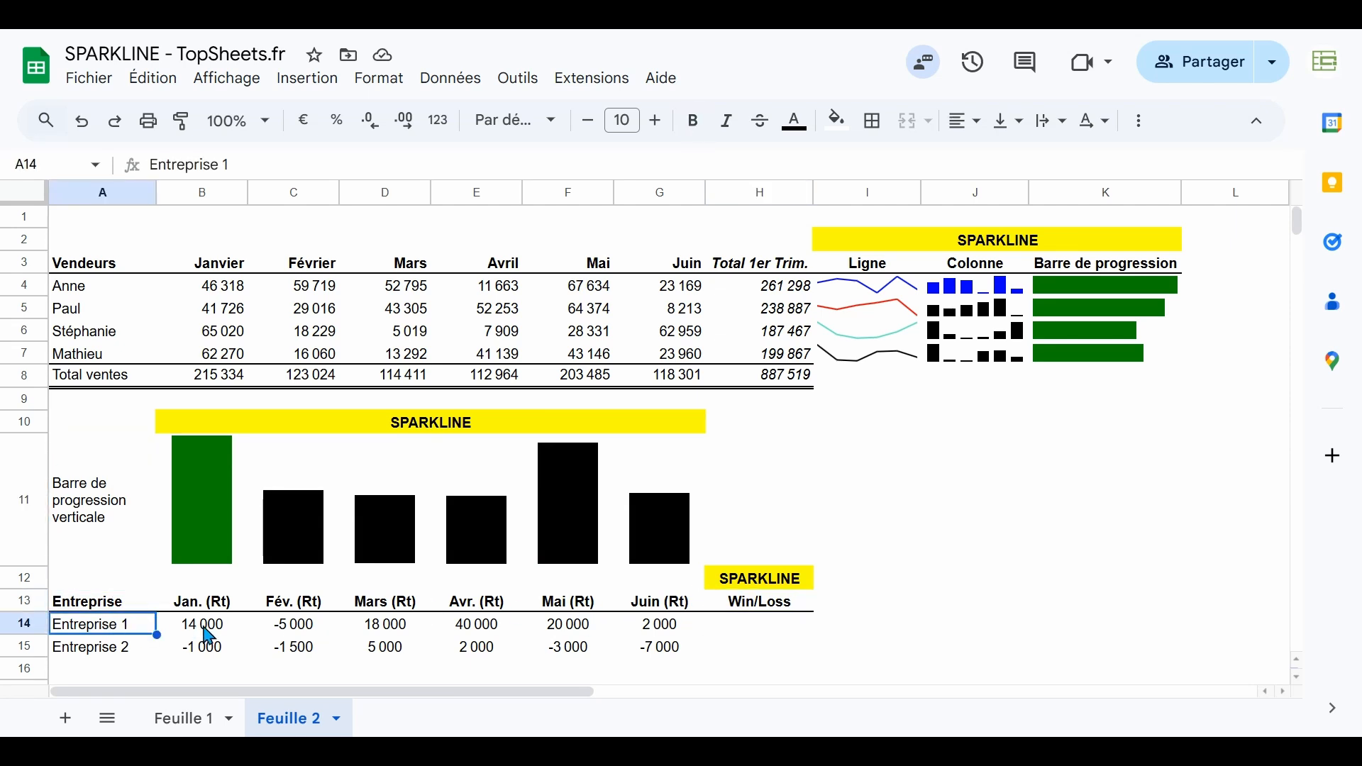
click(206, 631)
click(295, 634)
click(401, 631)
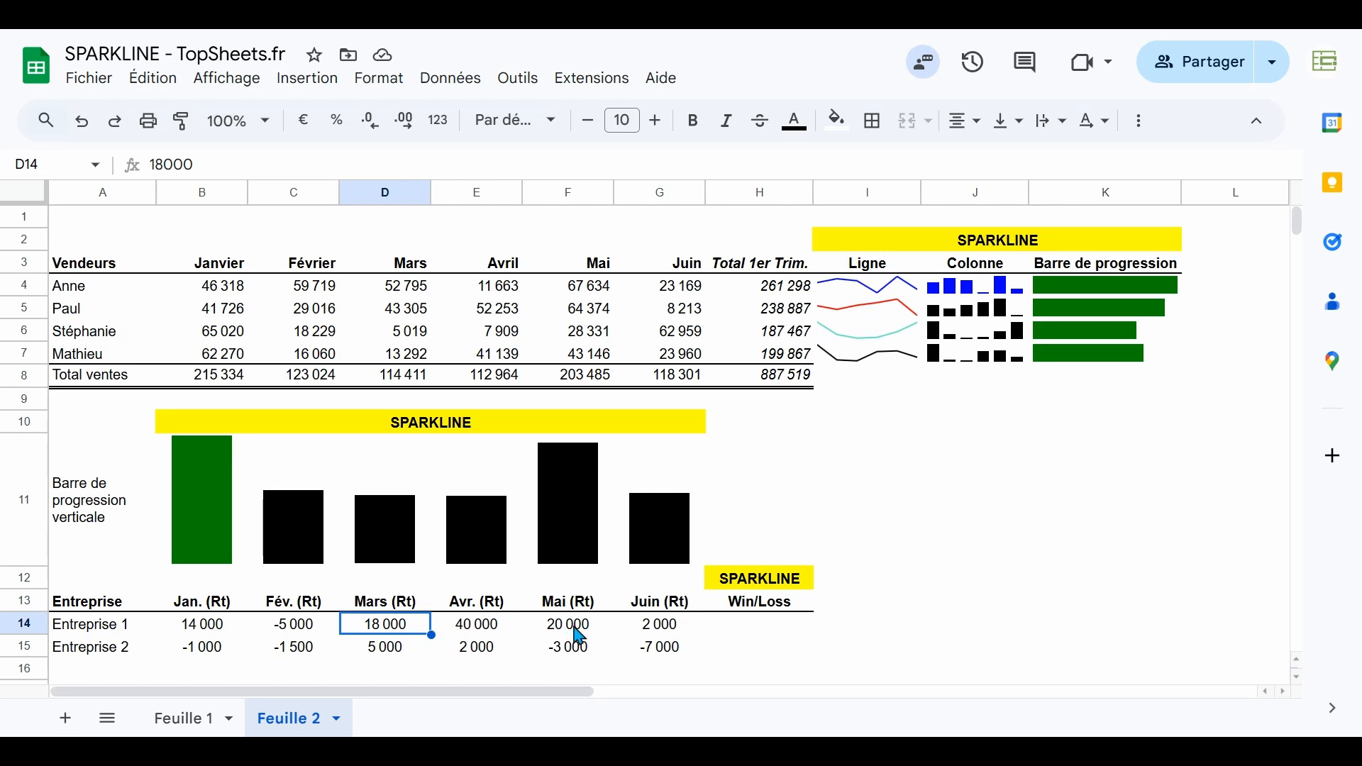
click(673, 627)
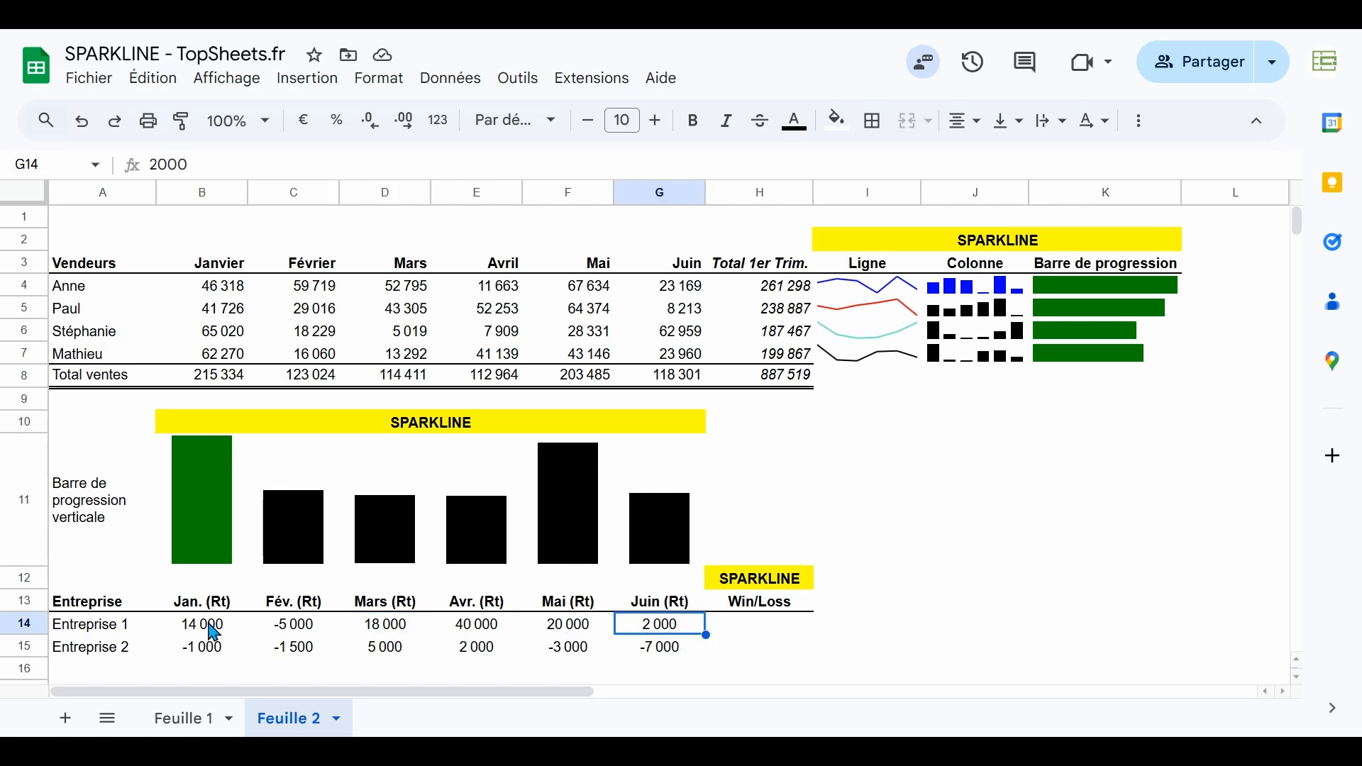
- Start a SPARKLINE formula in H14, under Win/Loss, with Entreprise 1's monthly results B14:G14 as its data
click(769, 631)
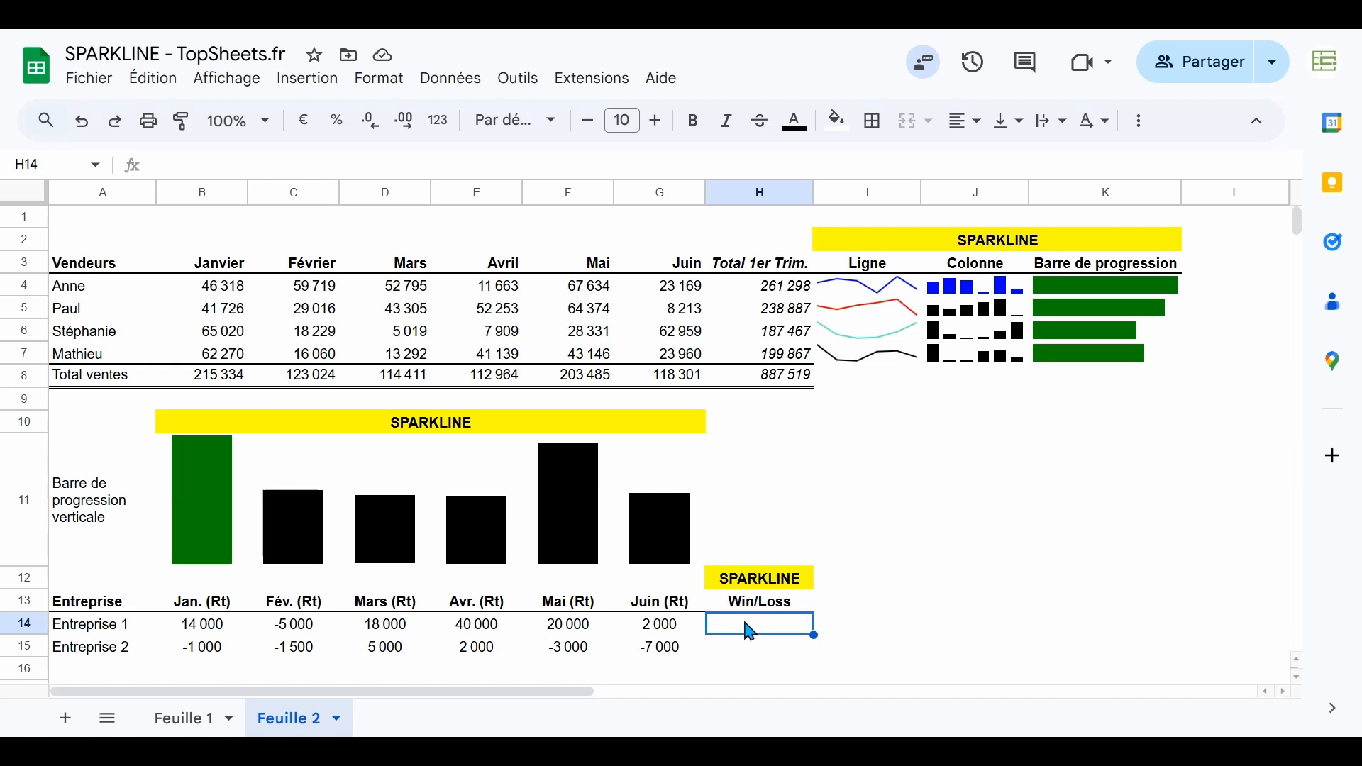
text(=)
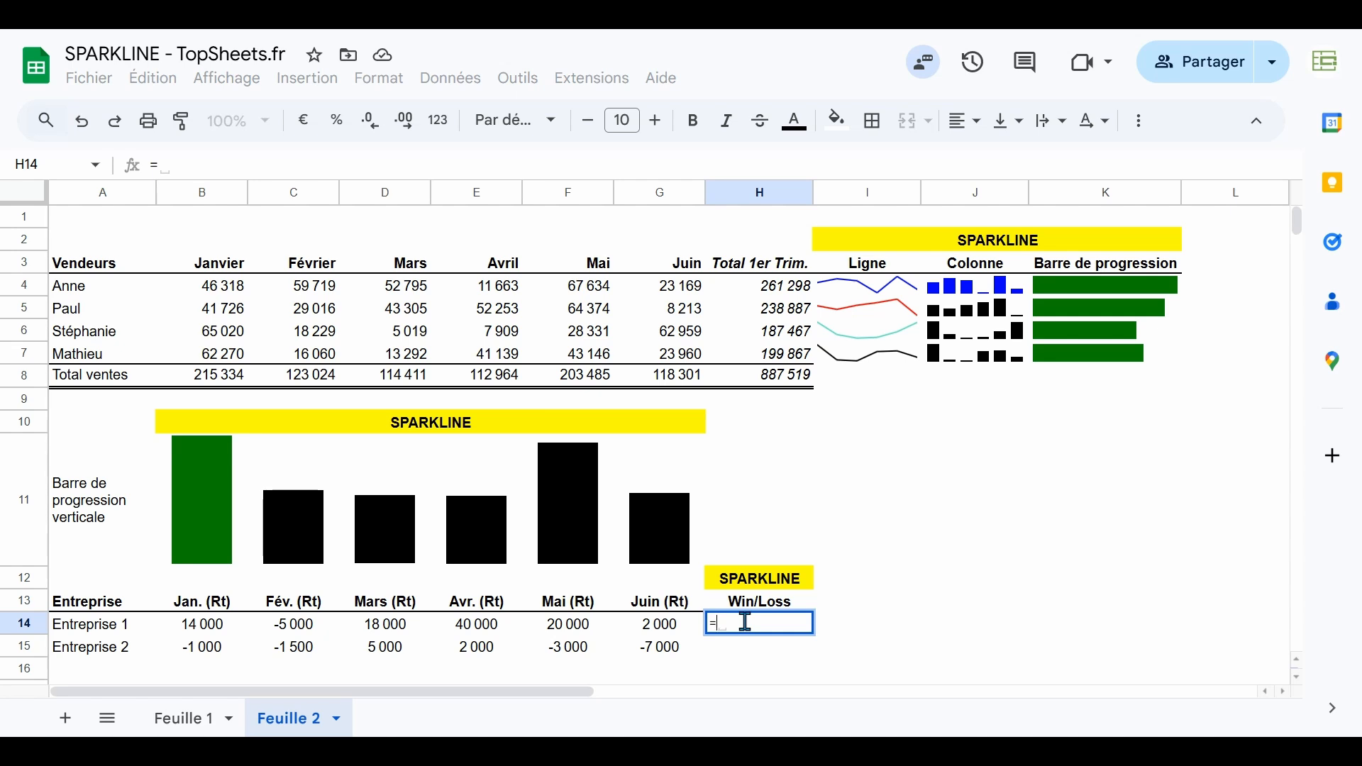
text(SPAR)
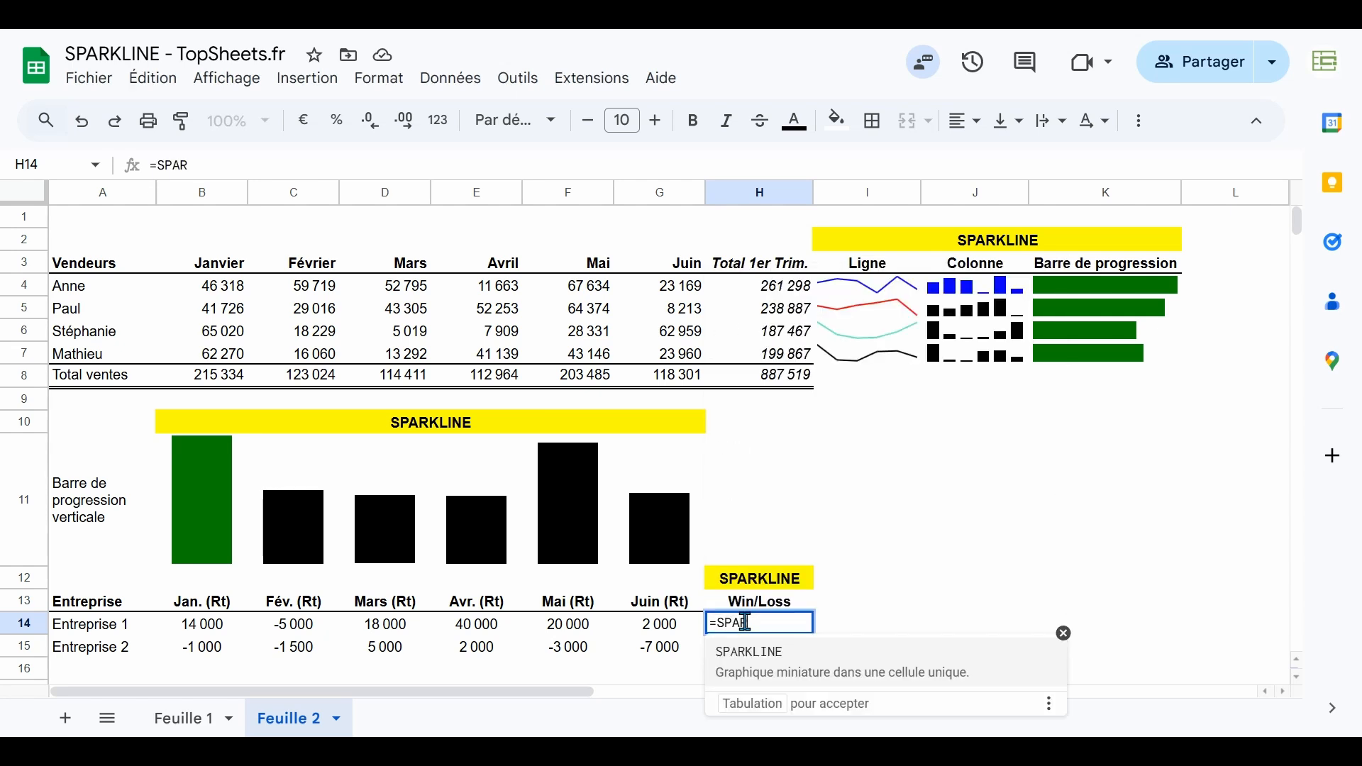
text(k)
key(Tab)
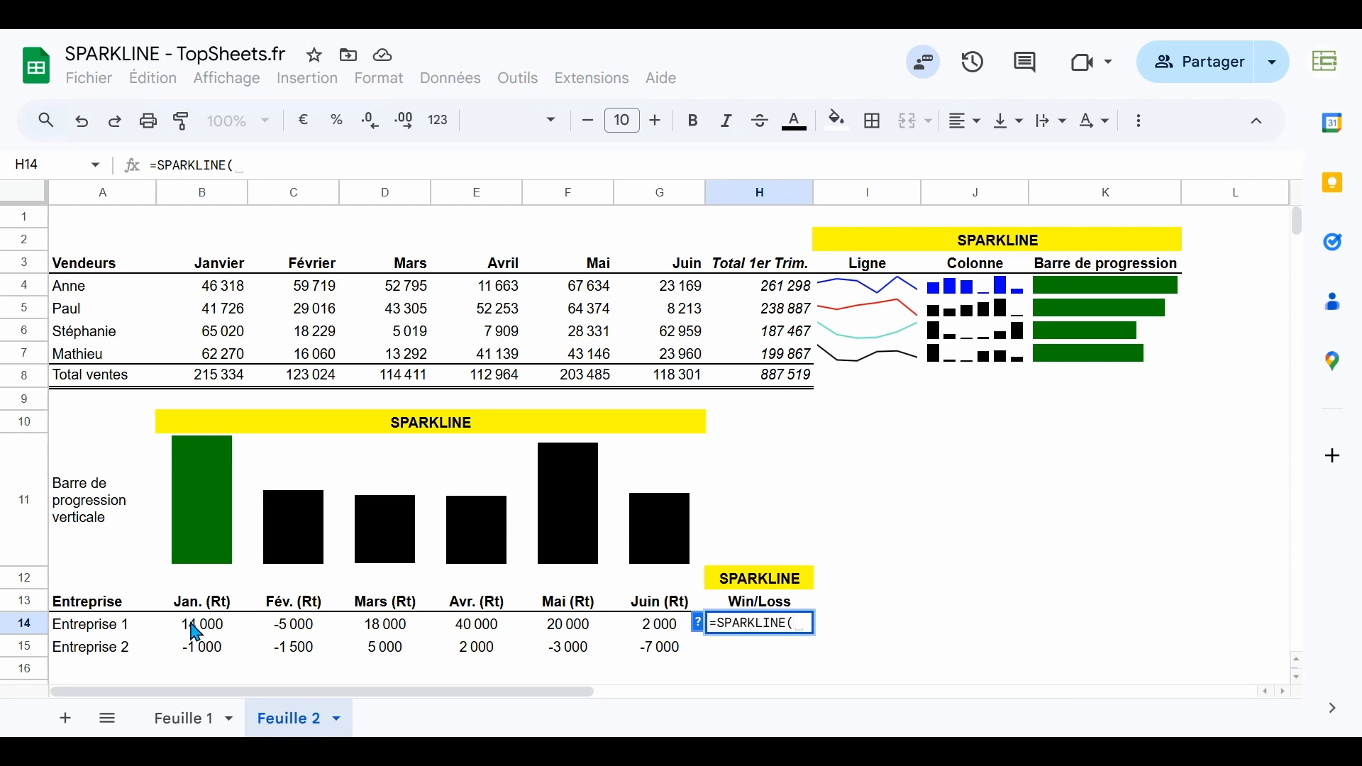
drag(191, 626, 650, 628)
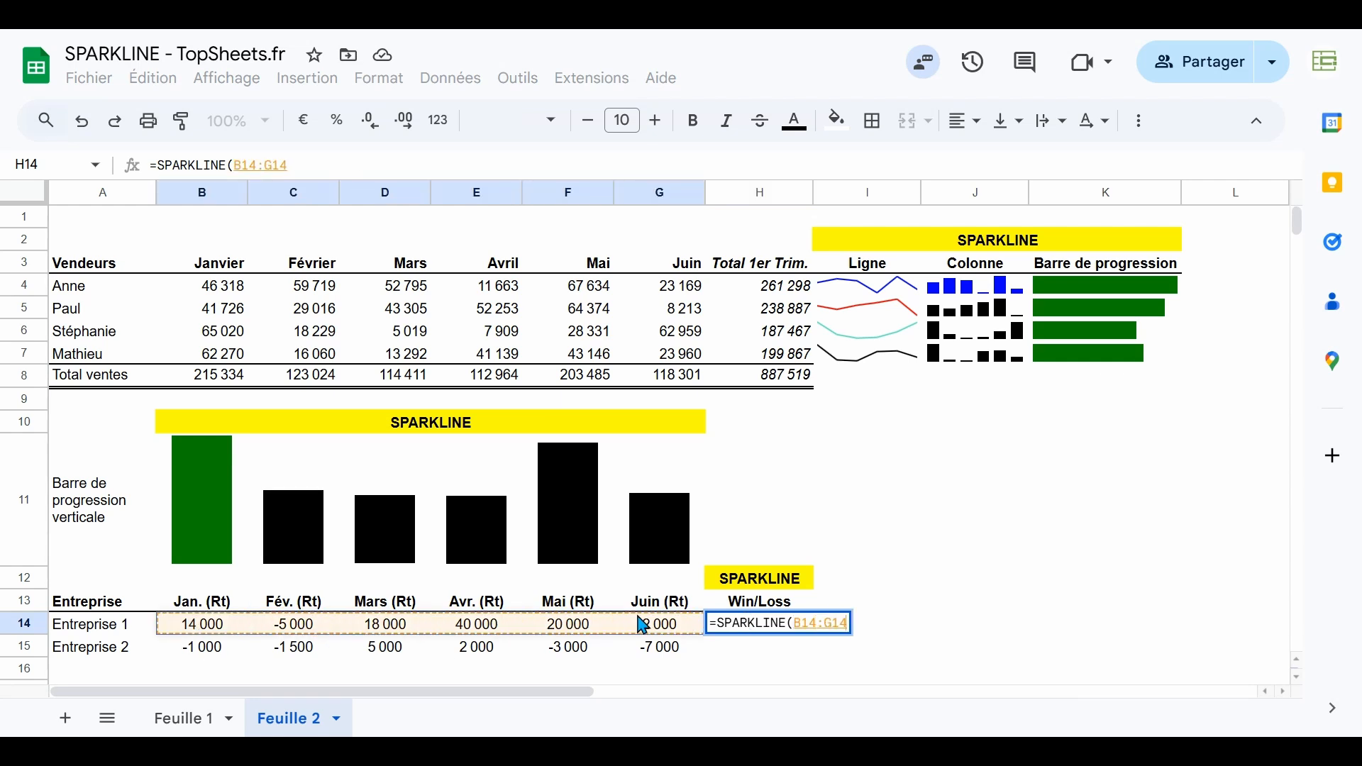
- Complete H14's SPARKLINE formula with the option {"charttype"\"winloss"} to chart Entreprise 1's gains and losses
text(;{"char)
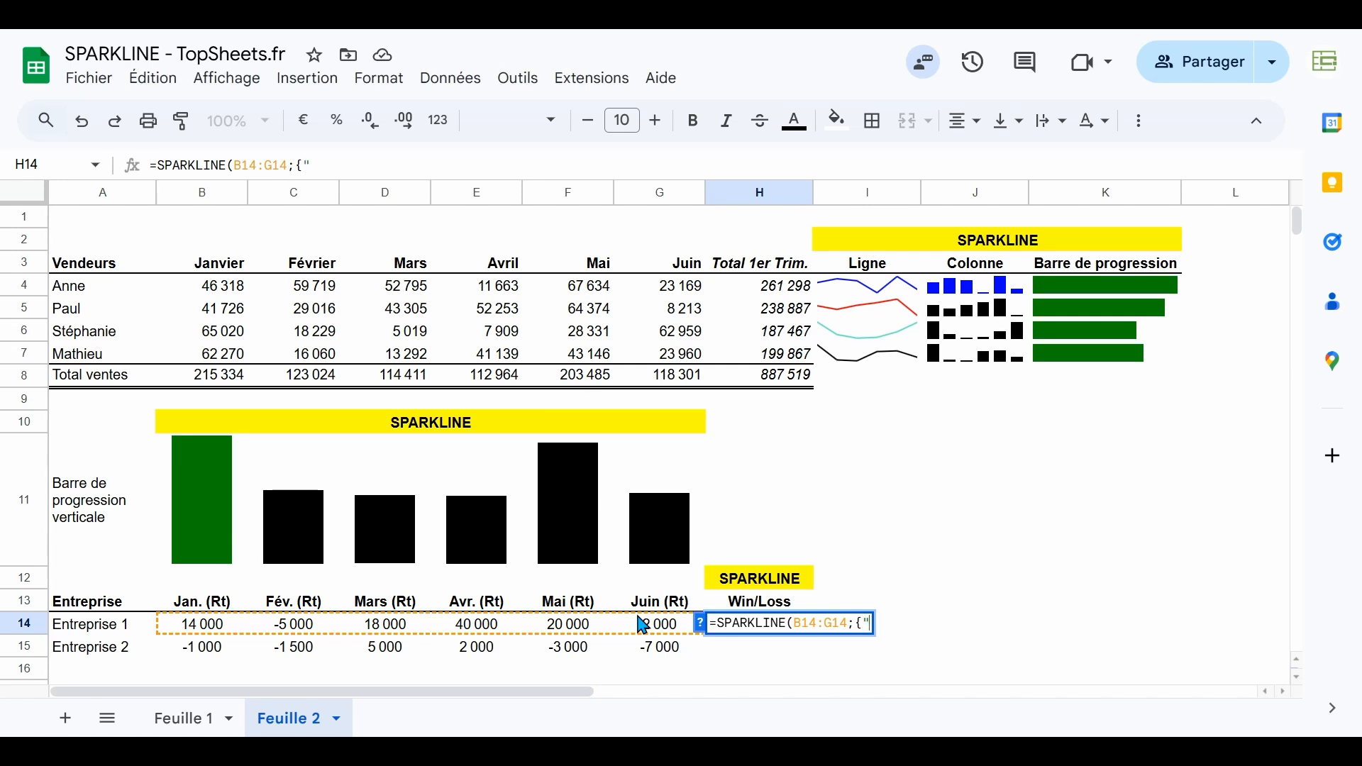
text(type)
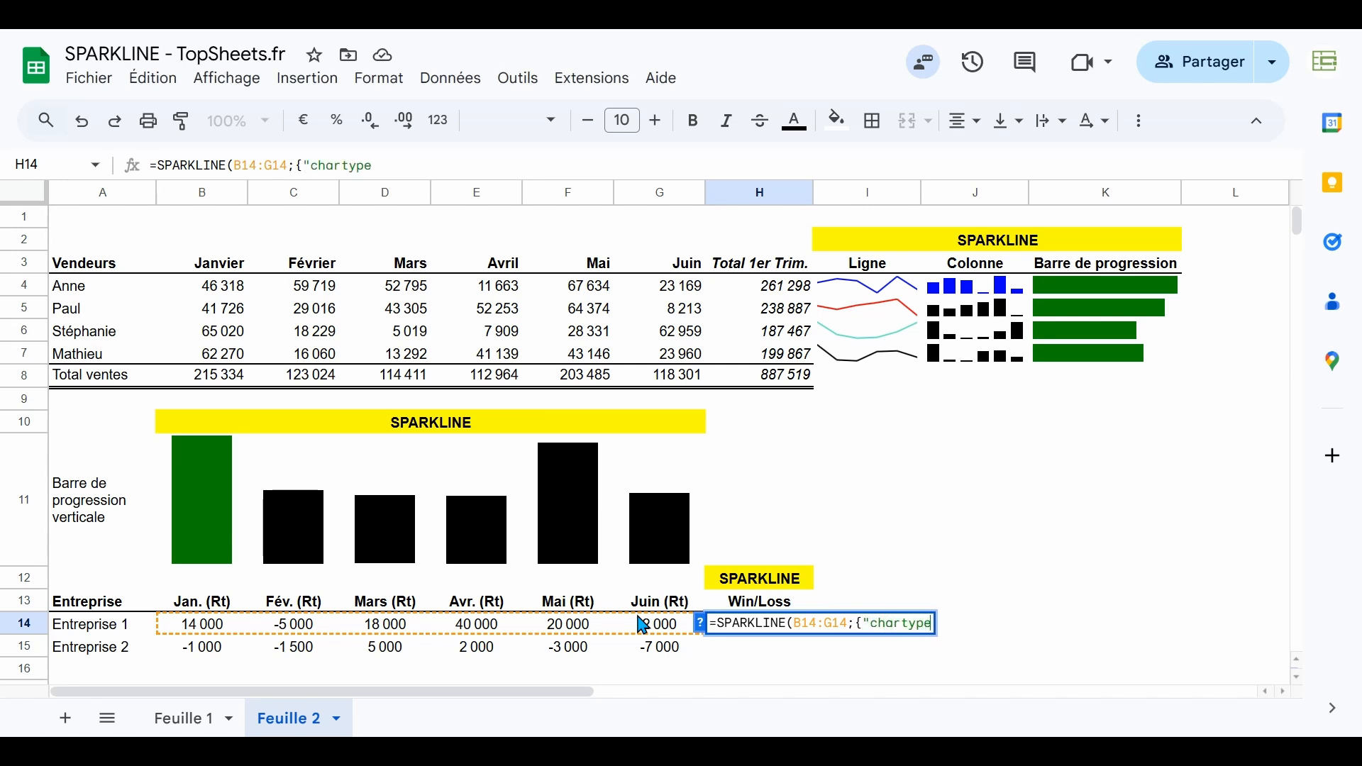
key(BackSpace)
key(BackSpace)
key(BackSpace)
key(BackSpace)
text(ttype"\")
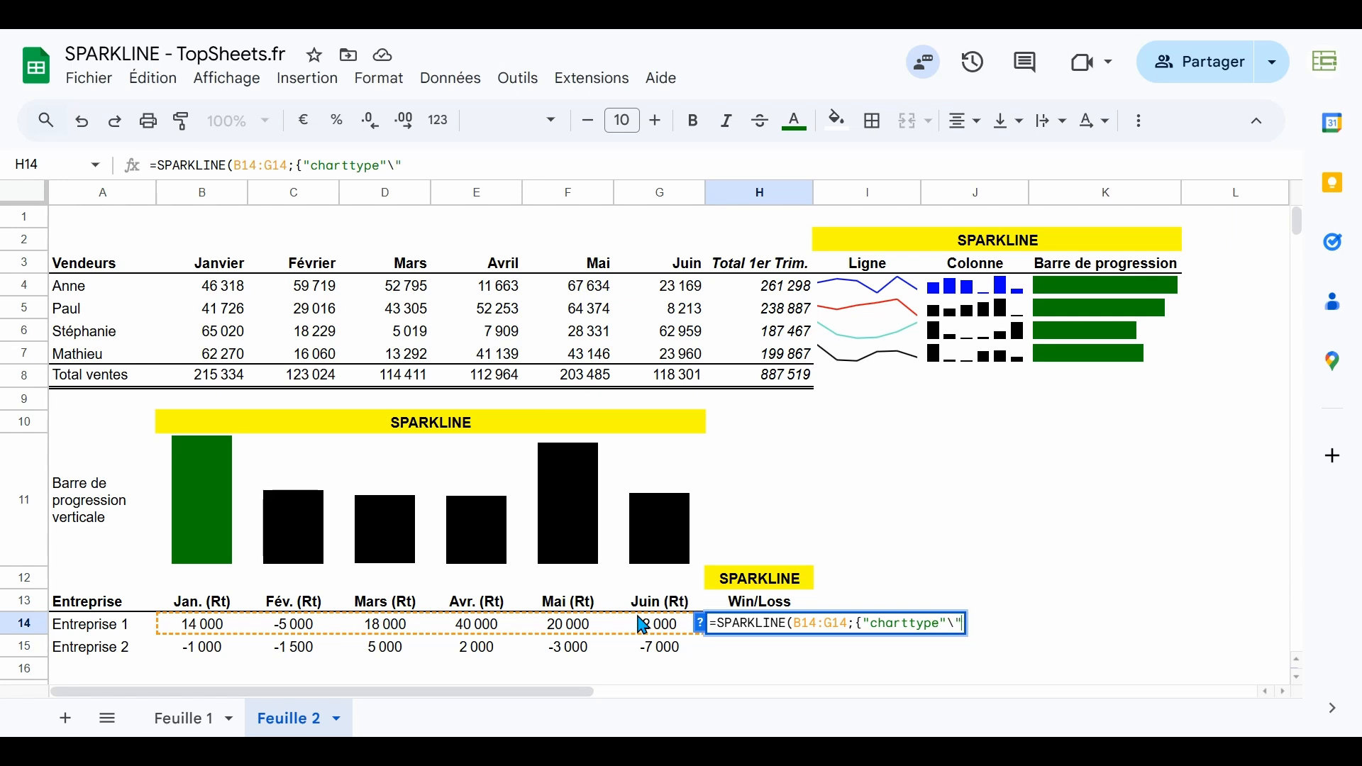
text(winloss")
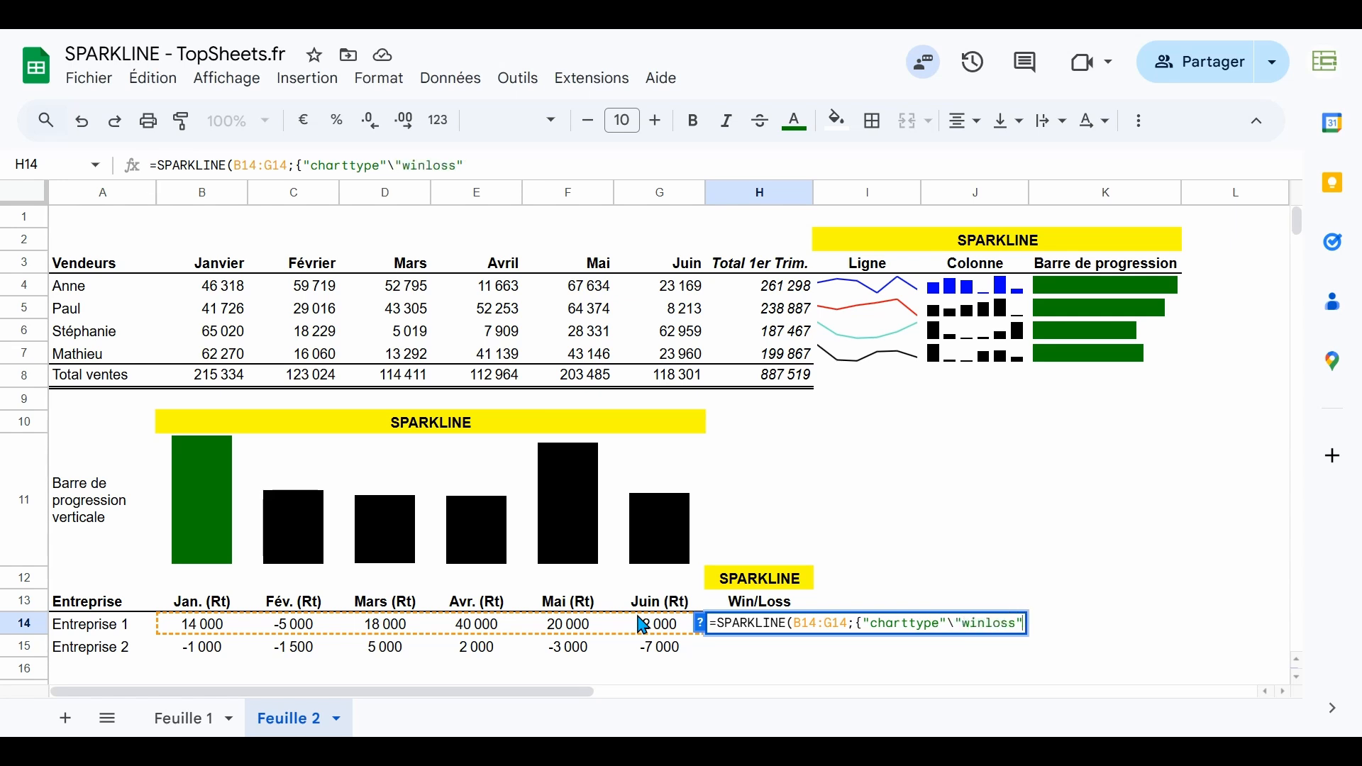
text(}))
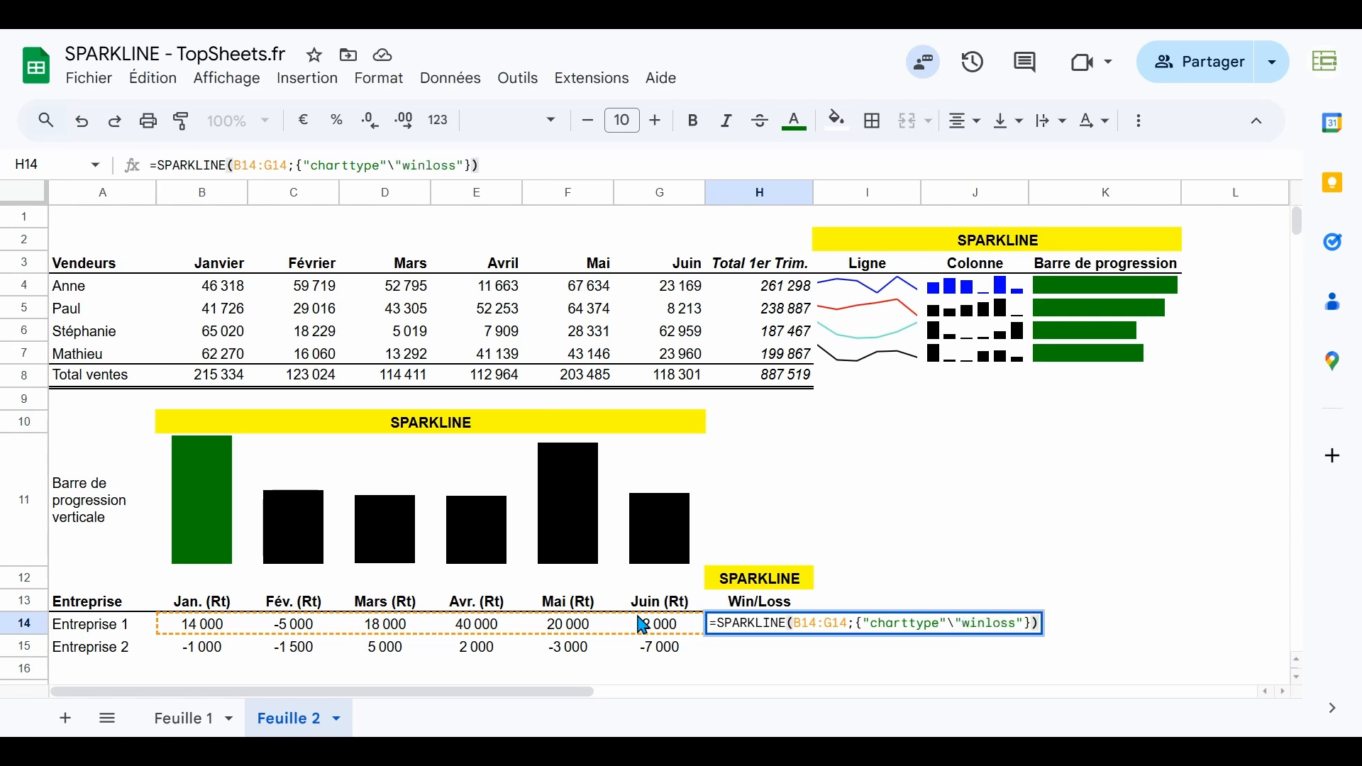
key(Return)
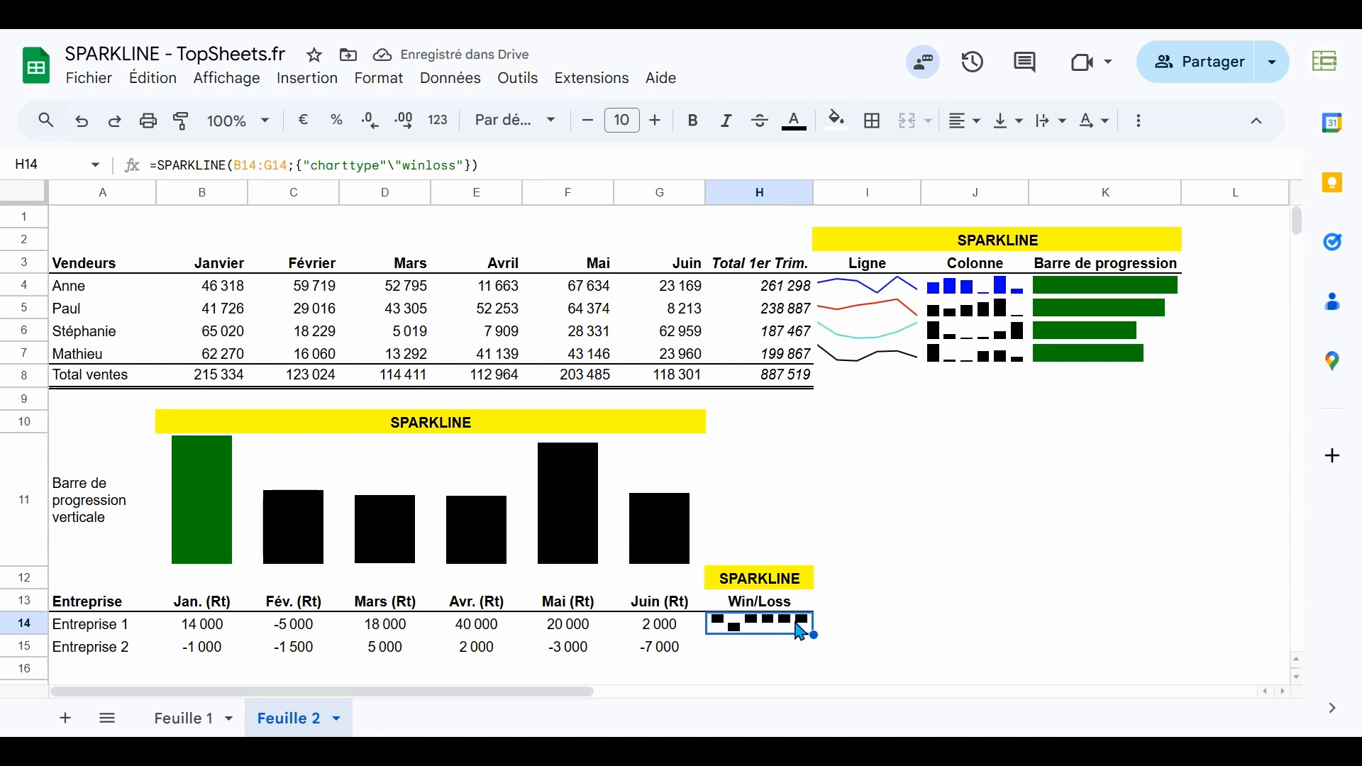
- Copy the Win/Loss formula from H14 down to H15 for Entreprise 2
key(ctrl+c)
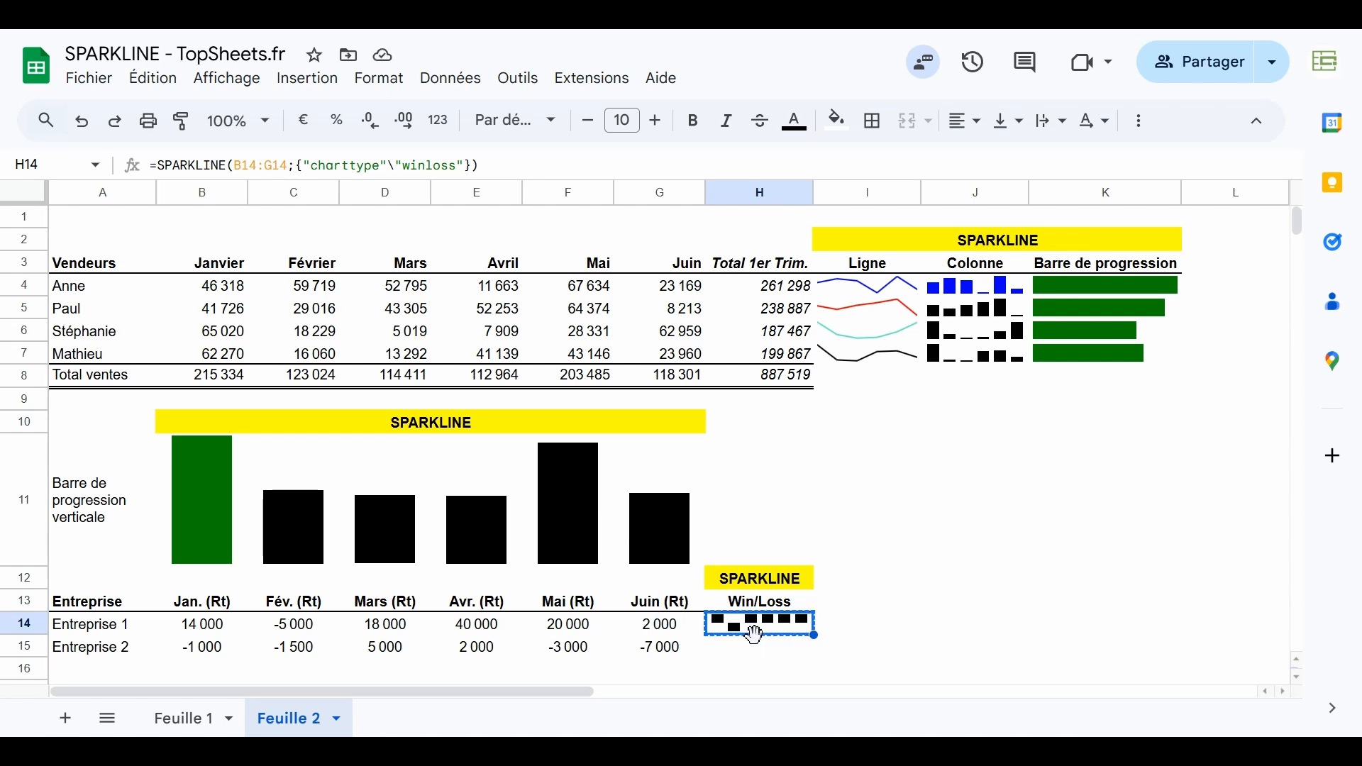
click(760, 647)
key(ctrl+v)
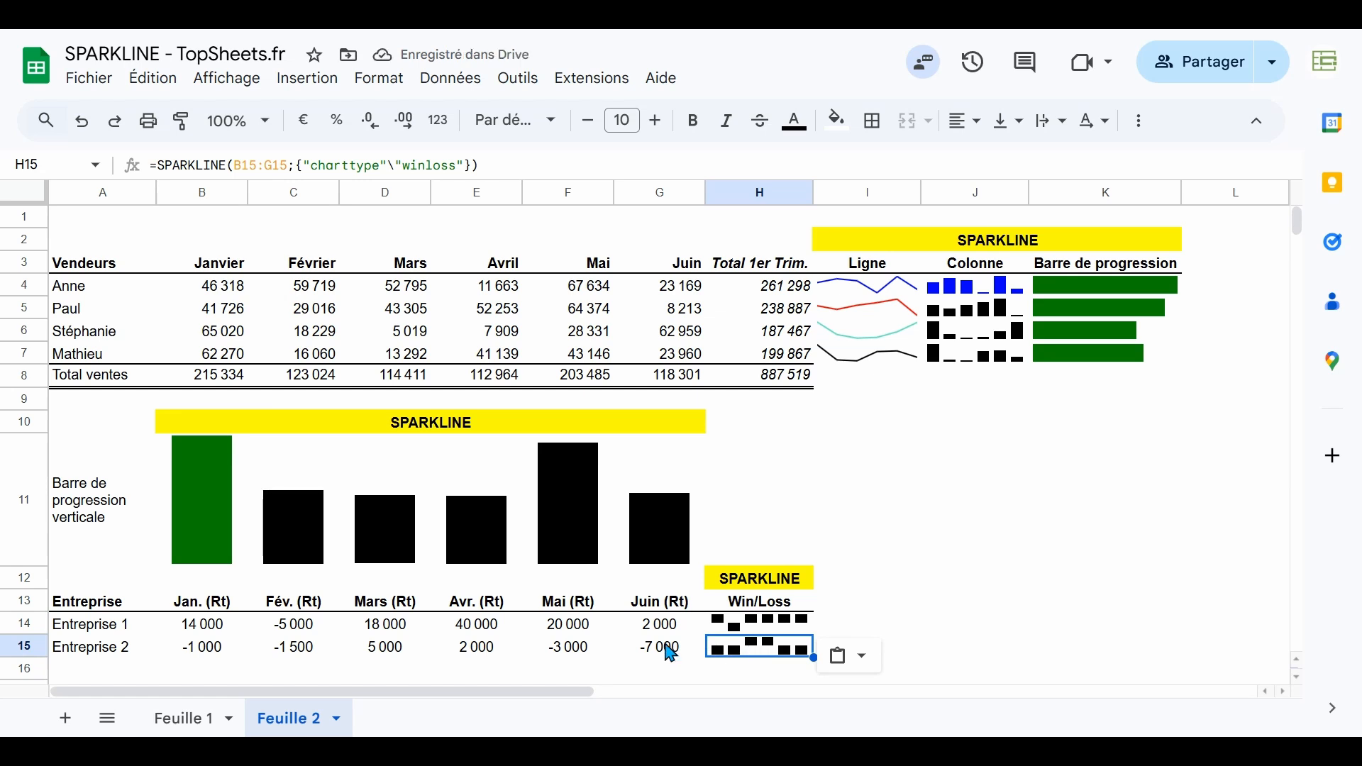
- Add the option "color"\"green" after "winloss" in H14's formula to color Entreprise 1's positive months green
click(736, 628)
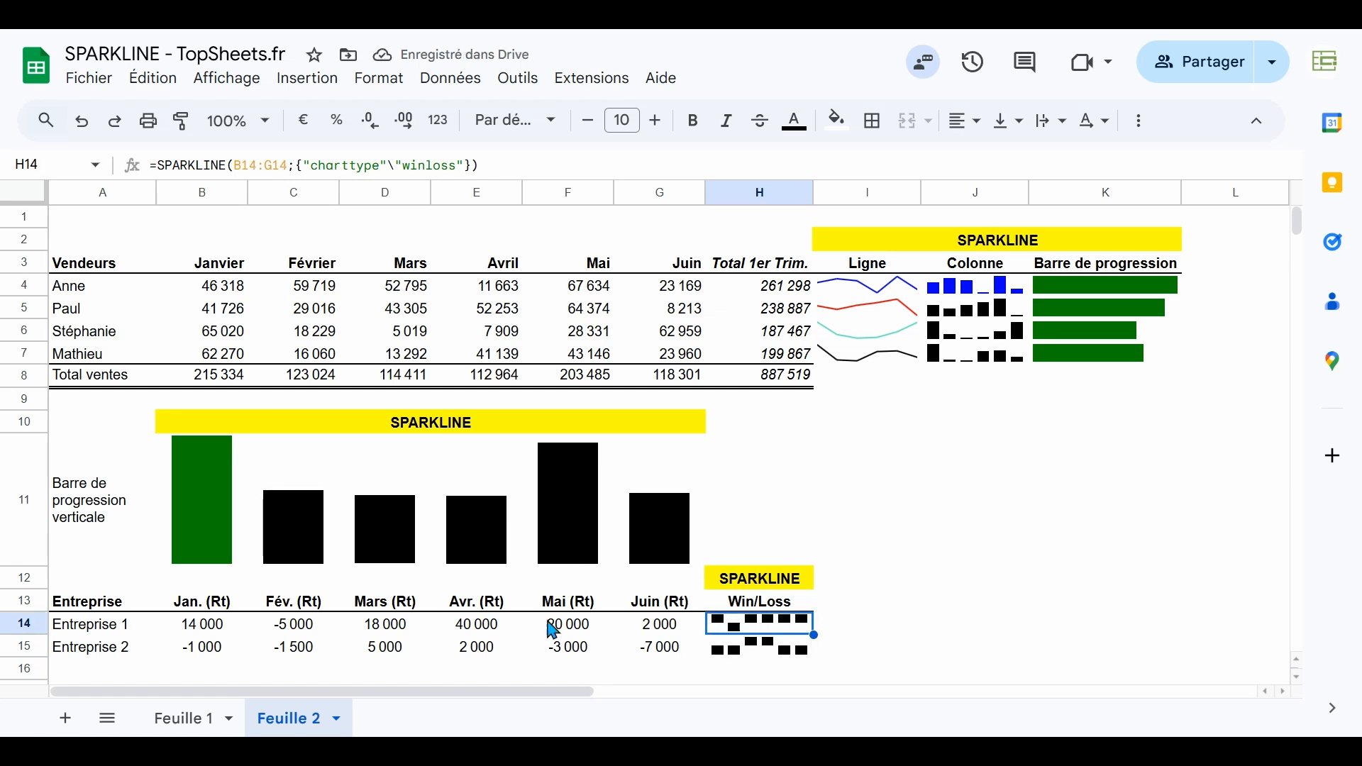
click(473, 162)
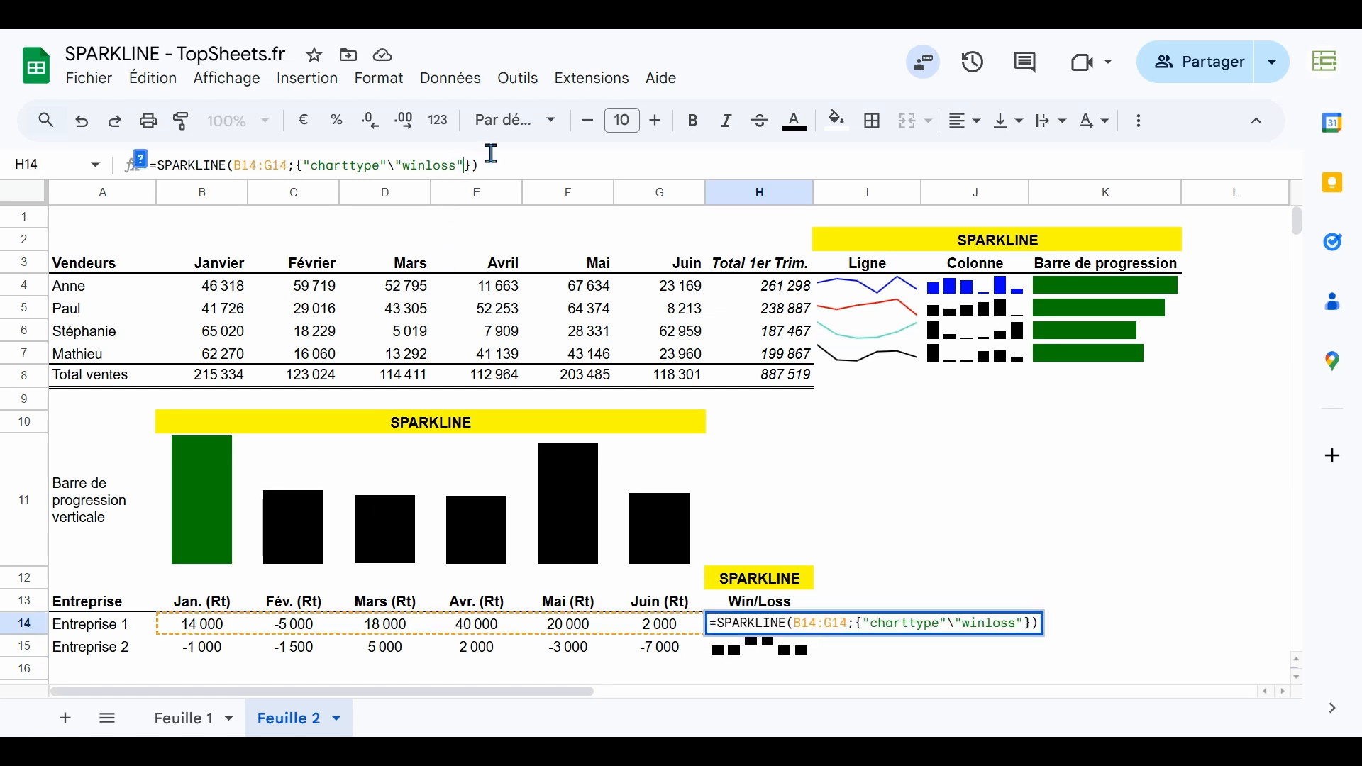
text(;"color")
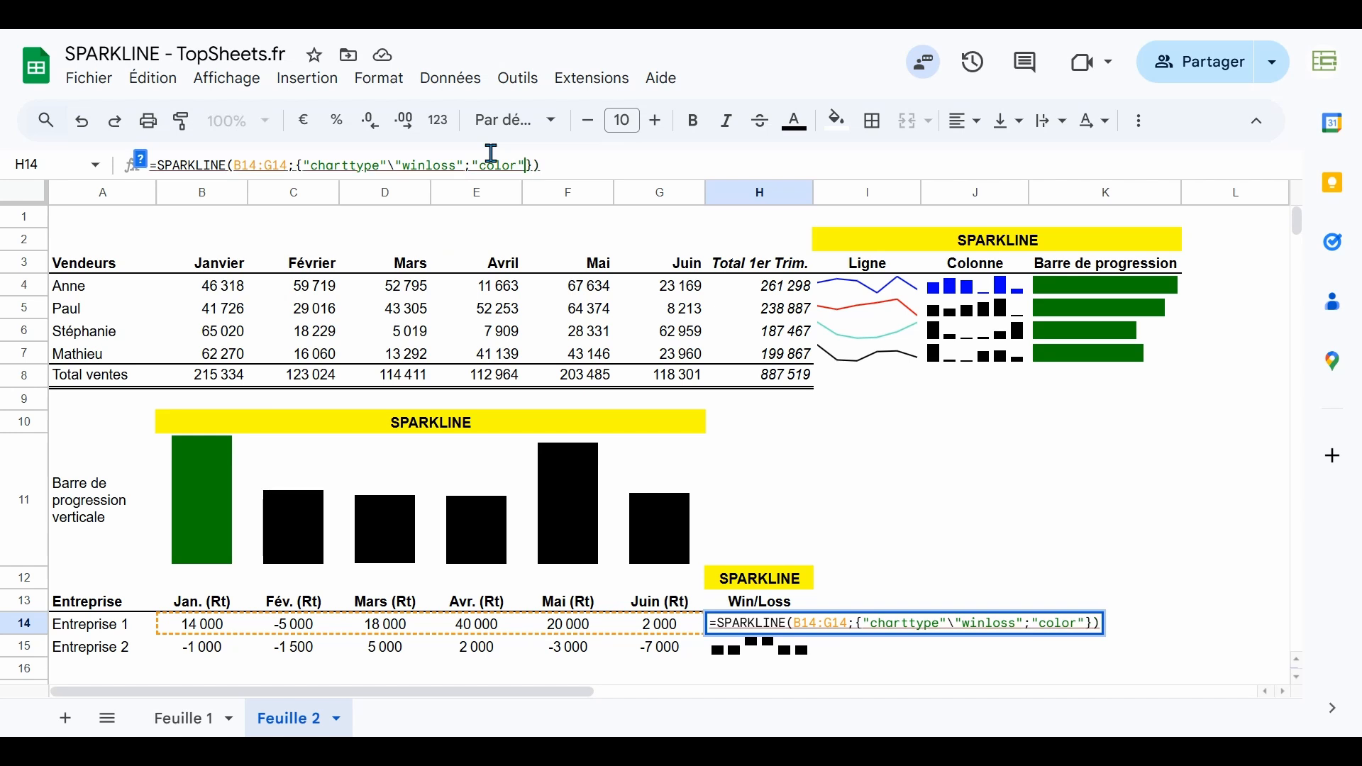
text(\)
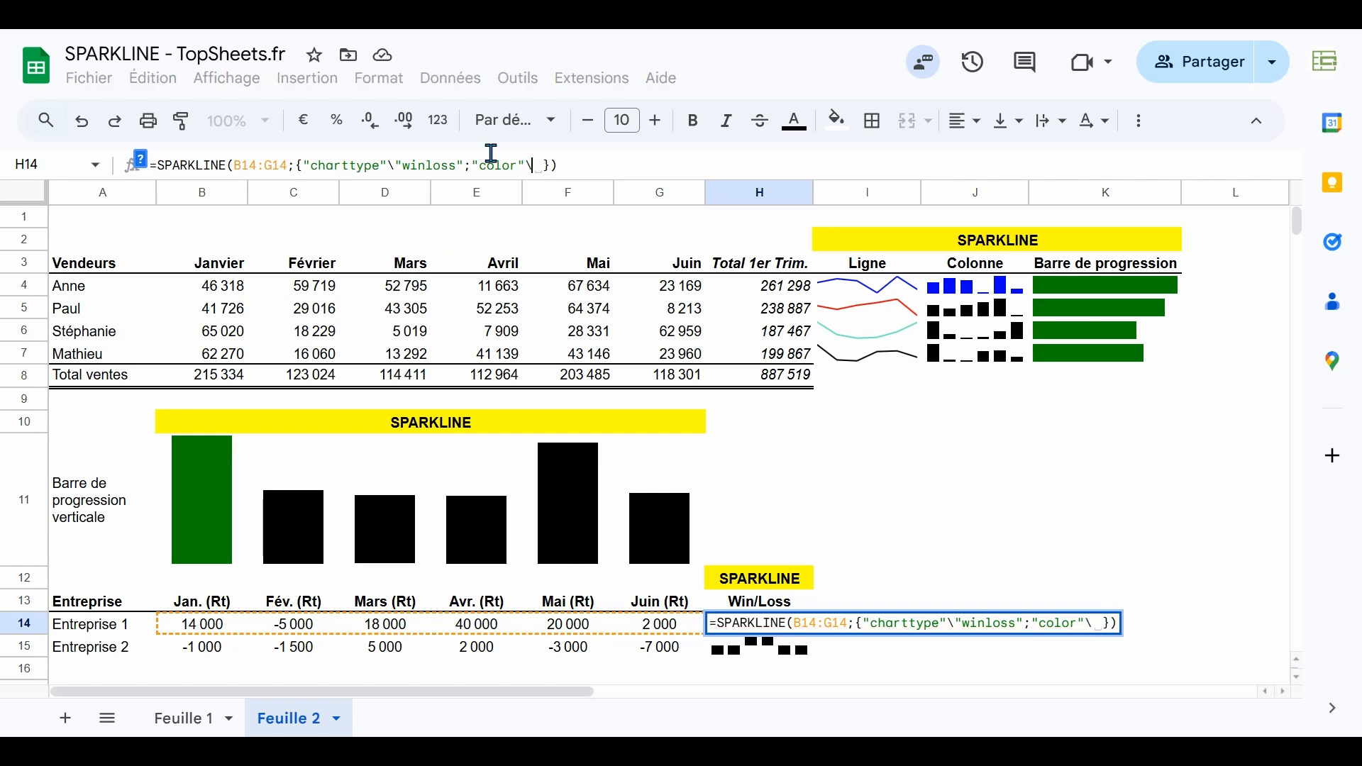
text(")
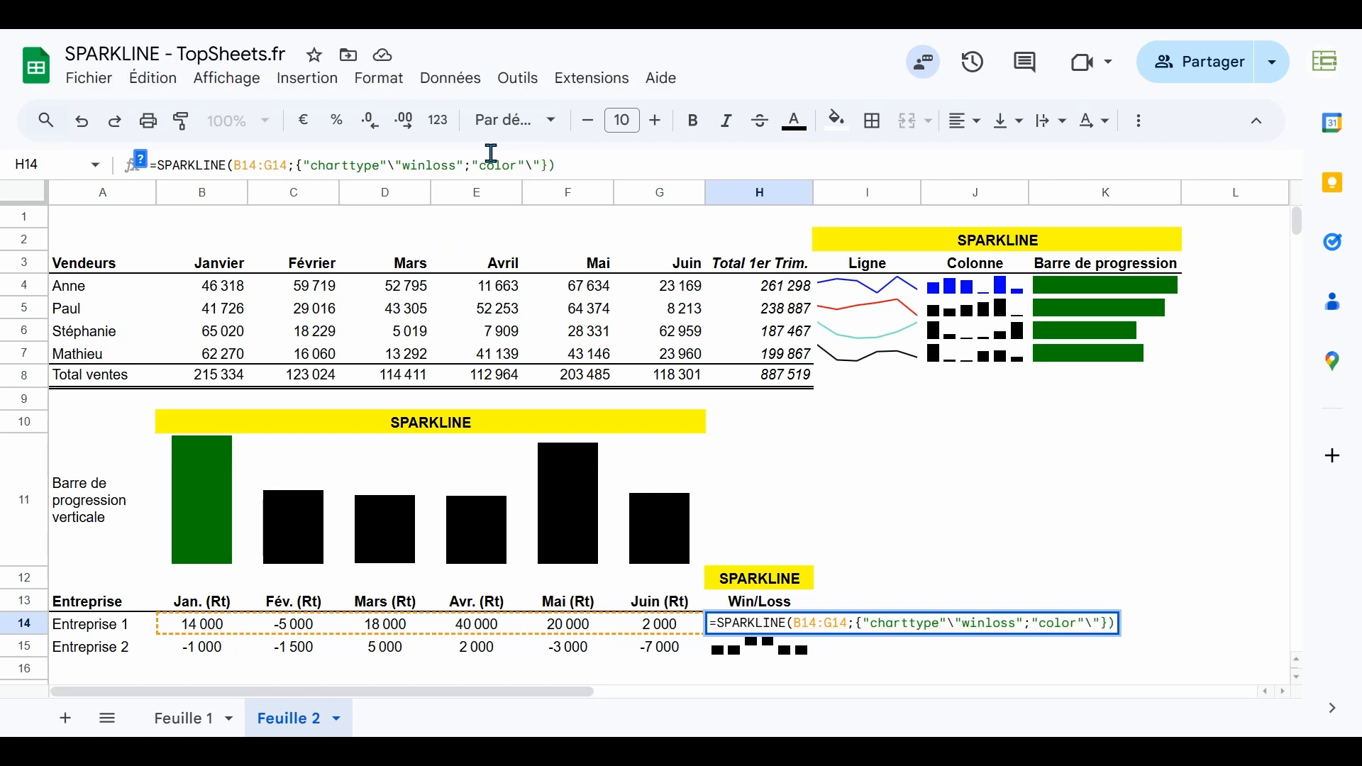
text(green")
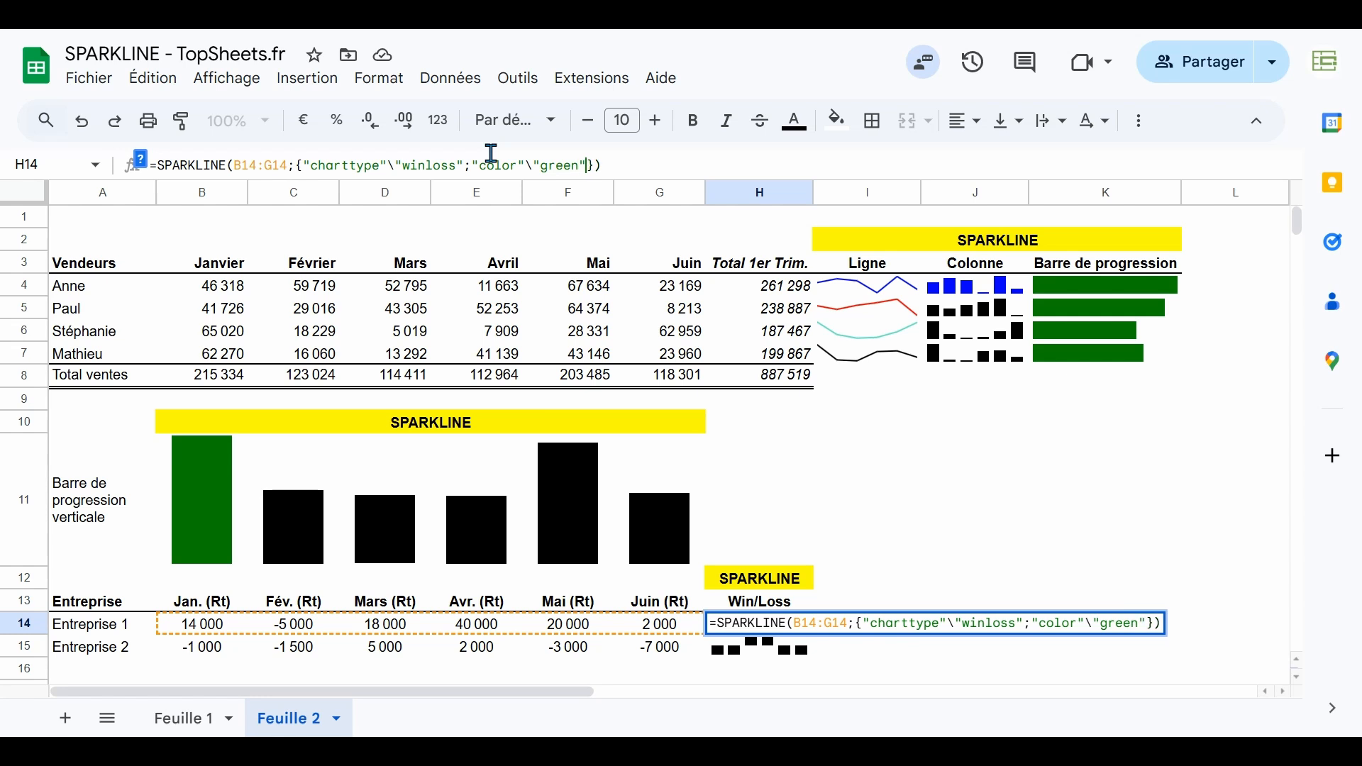
- Add the option "negcolor"\"red" to H14's formula to color Entreprise 1's negative months red
text(;")
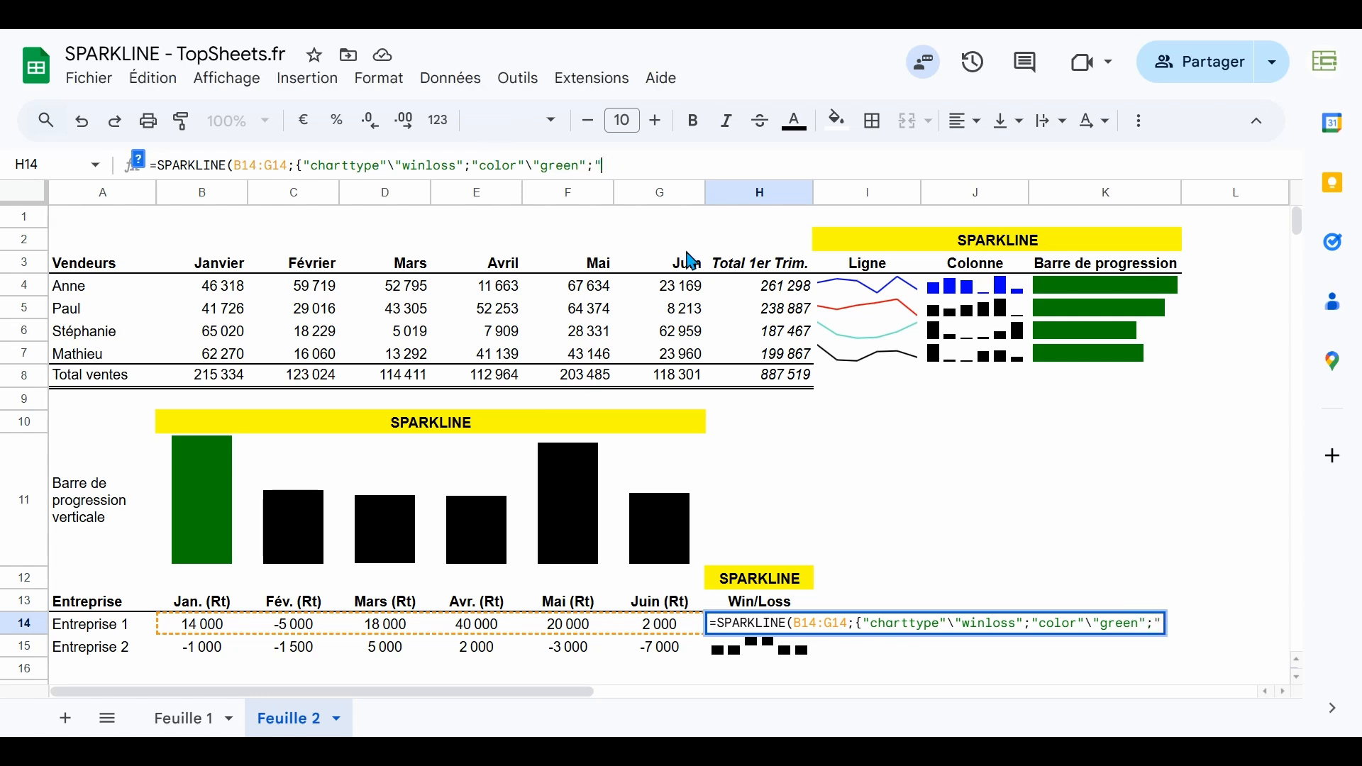
text(negcol)
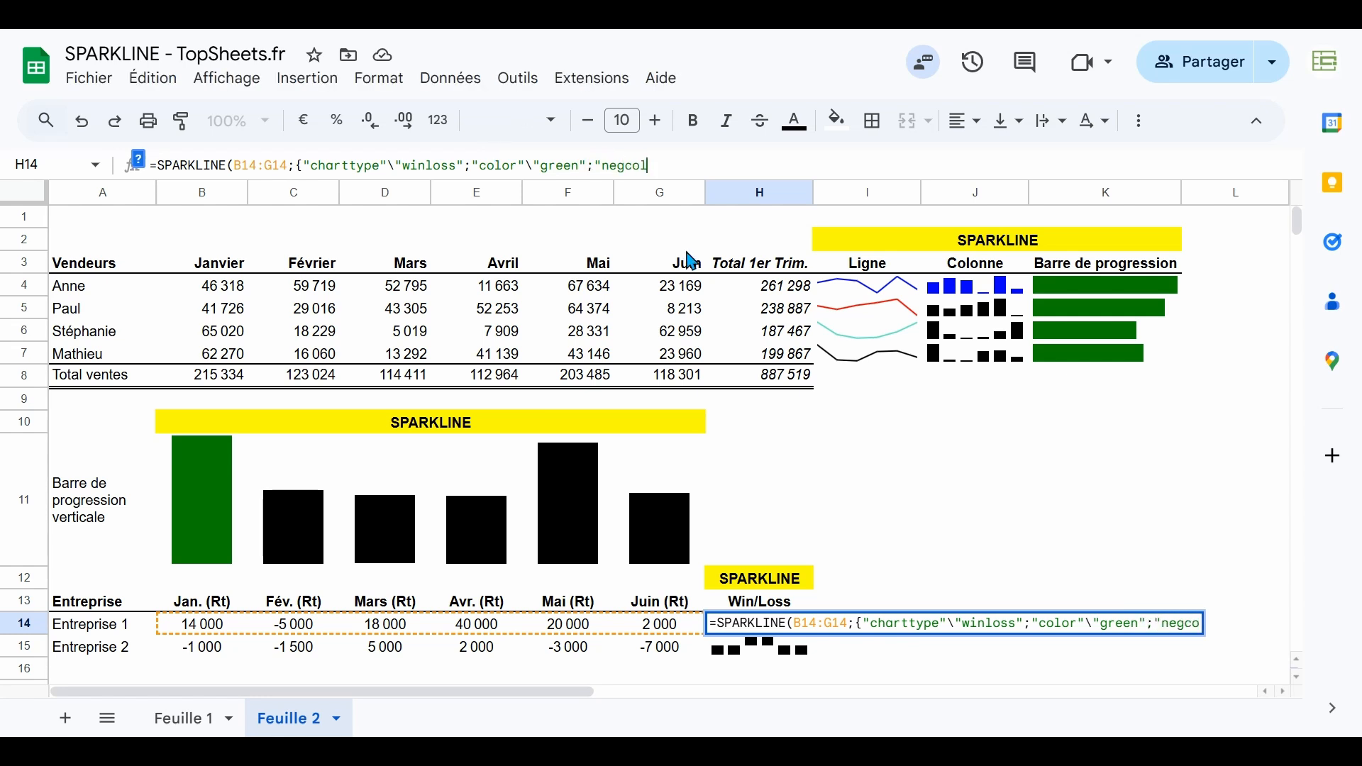
text(or")
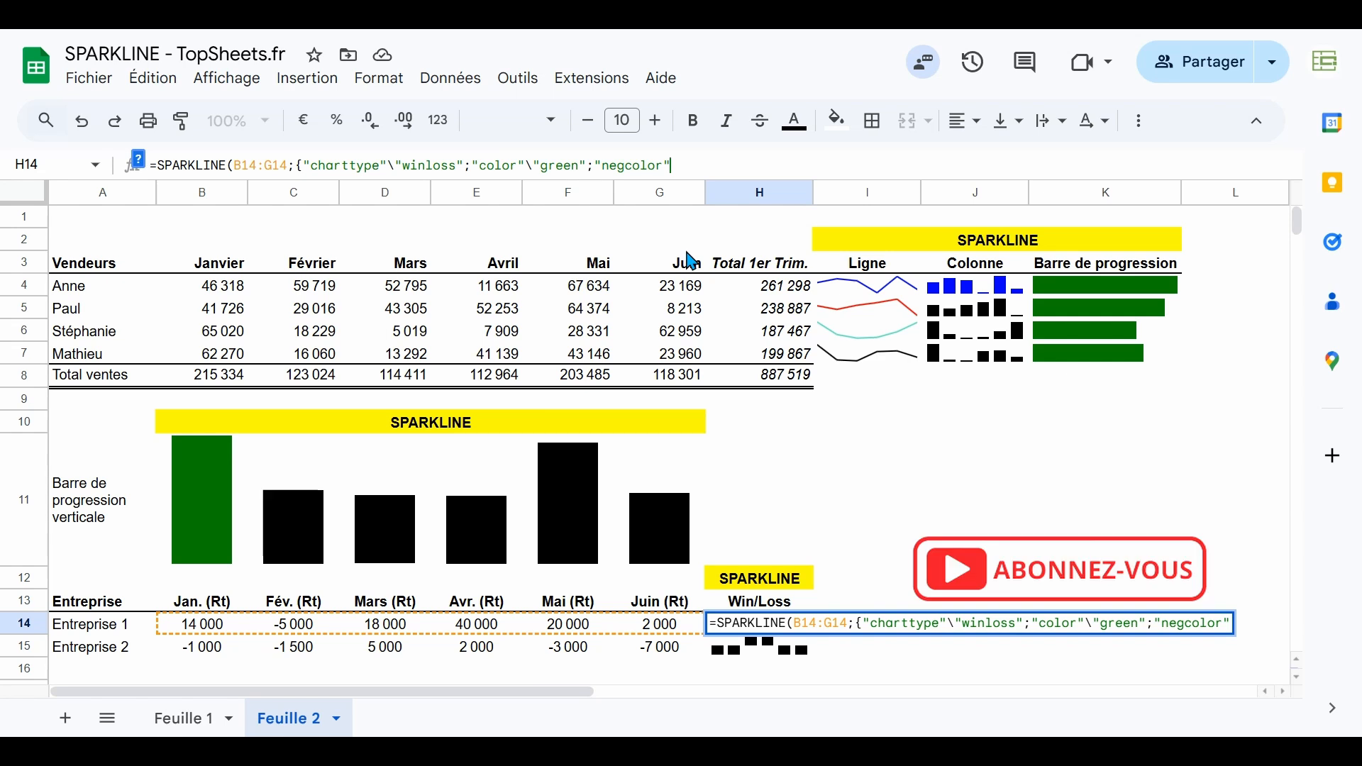
text(\"red"})
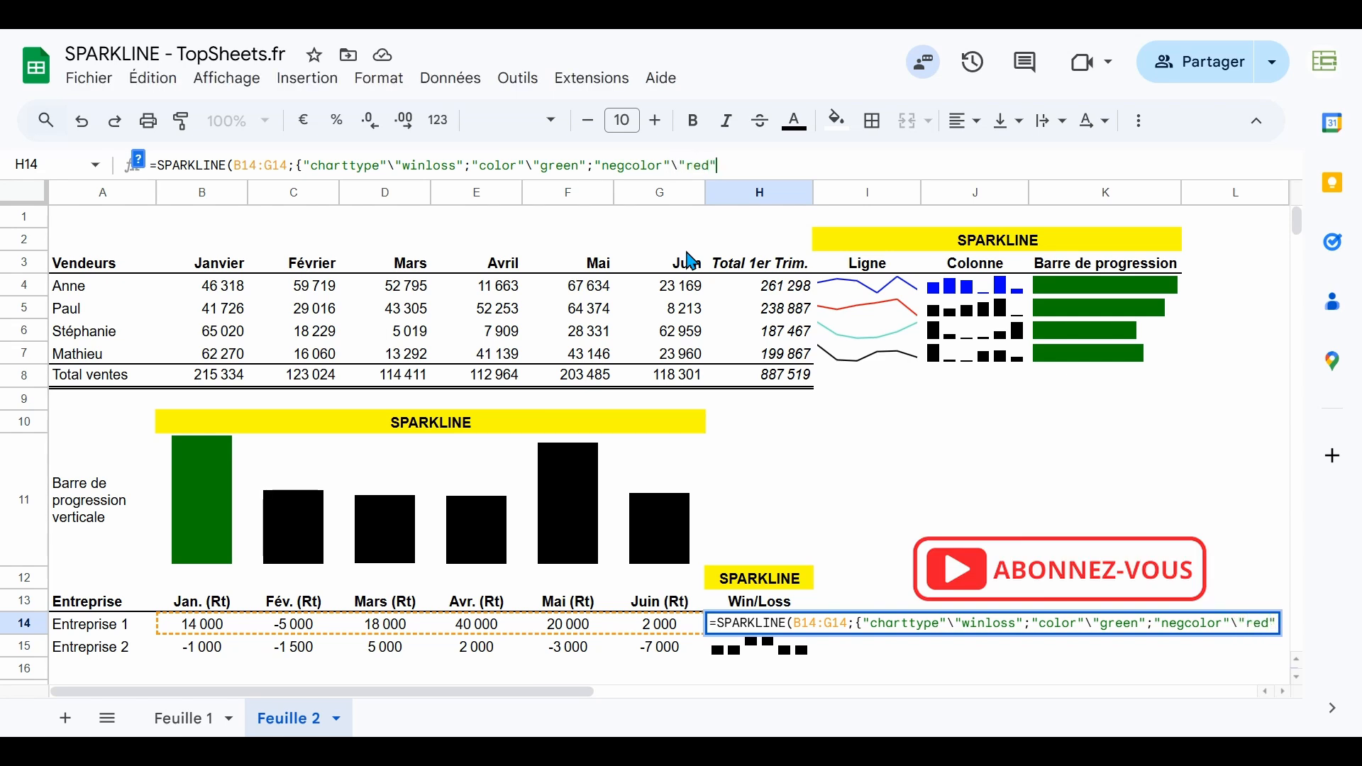
text())
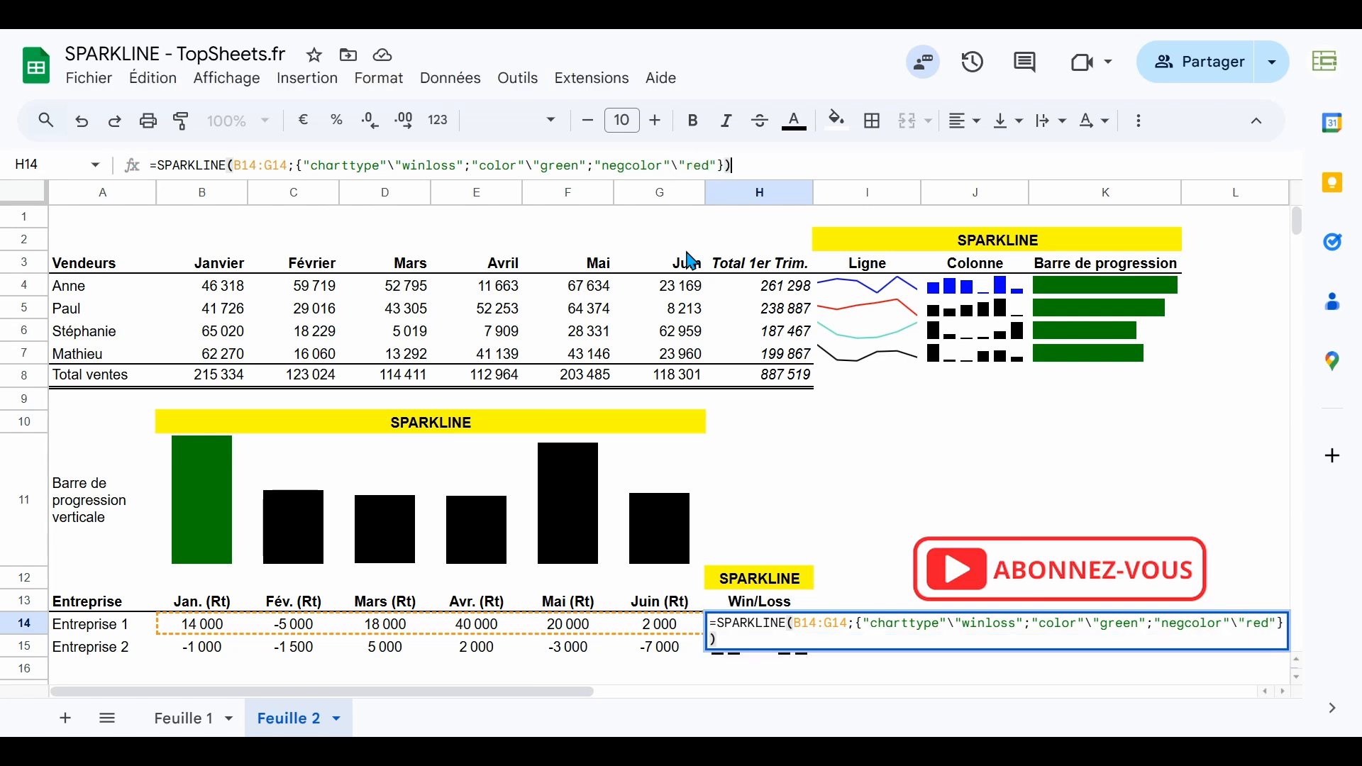
key(Return)
key(Up)
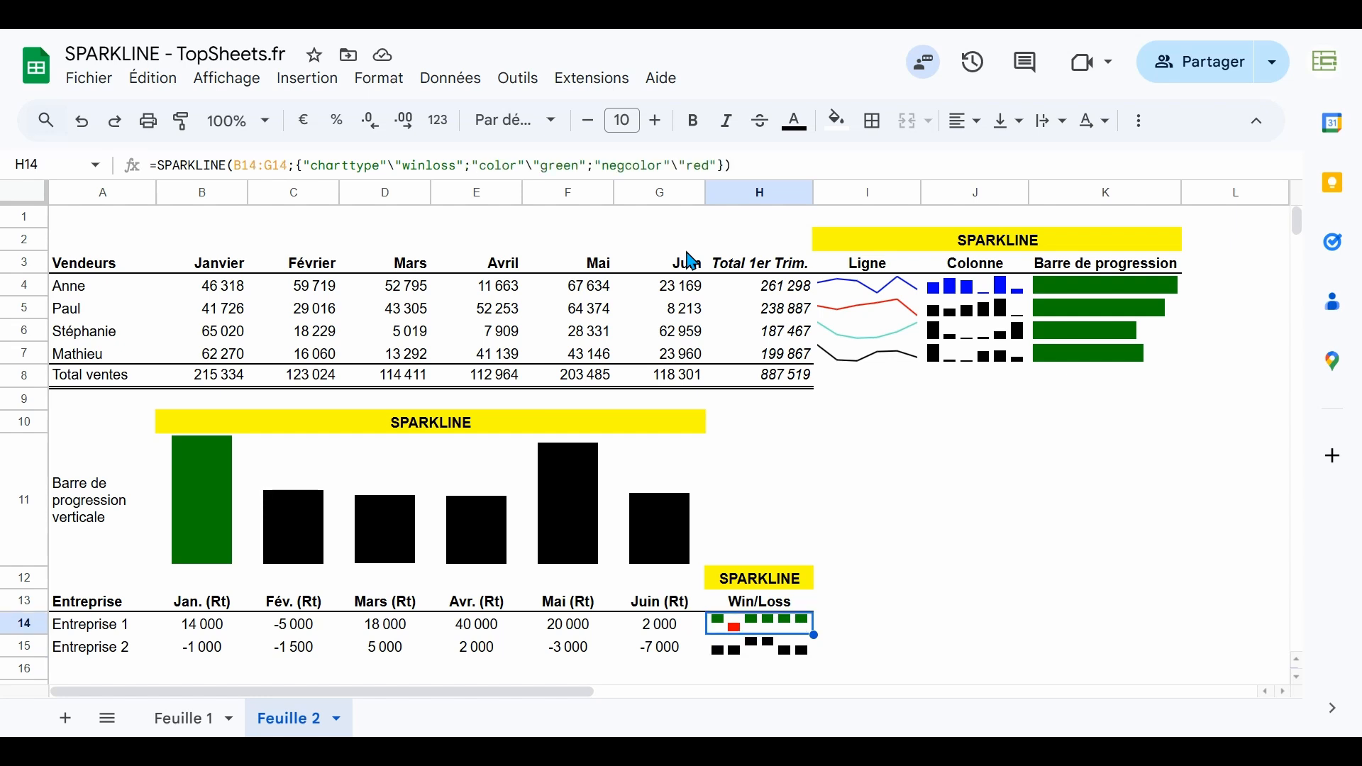
- Copy the green and red Win/Loss formula from H14 into H15, replacing Entreprise 2's uncolored version
key(ctrl+c)
key(Down)
key(ctrl+v)
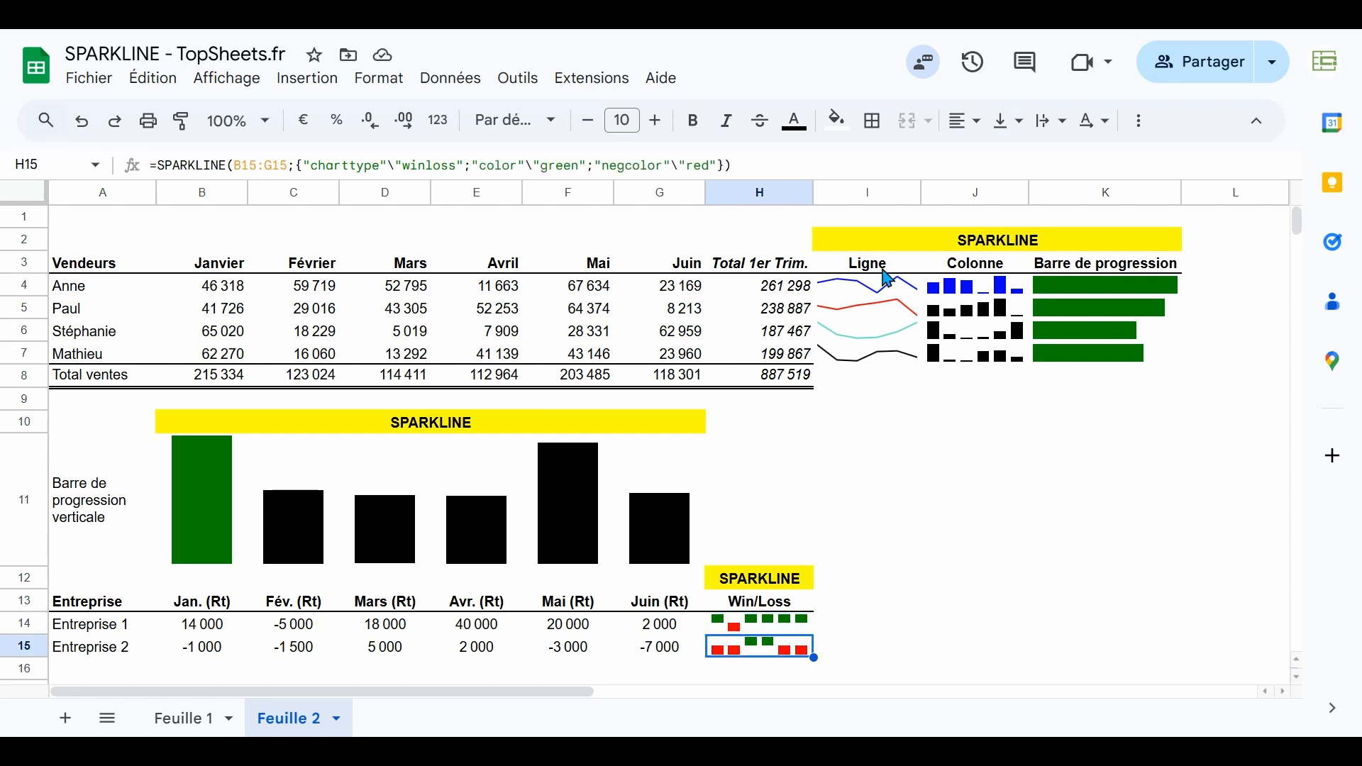